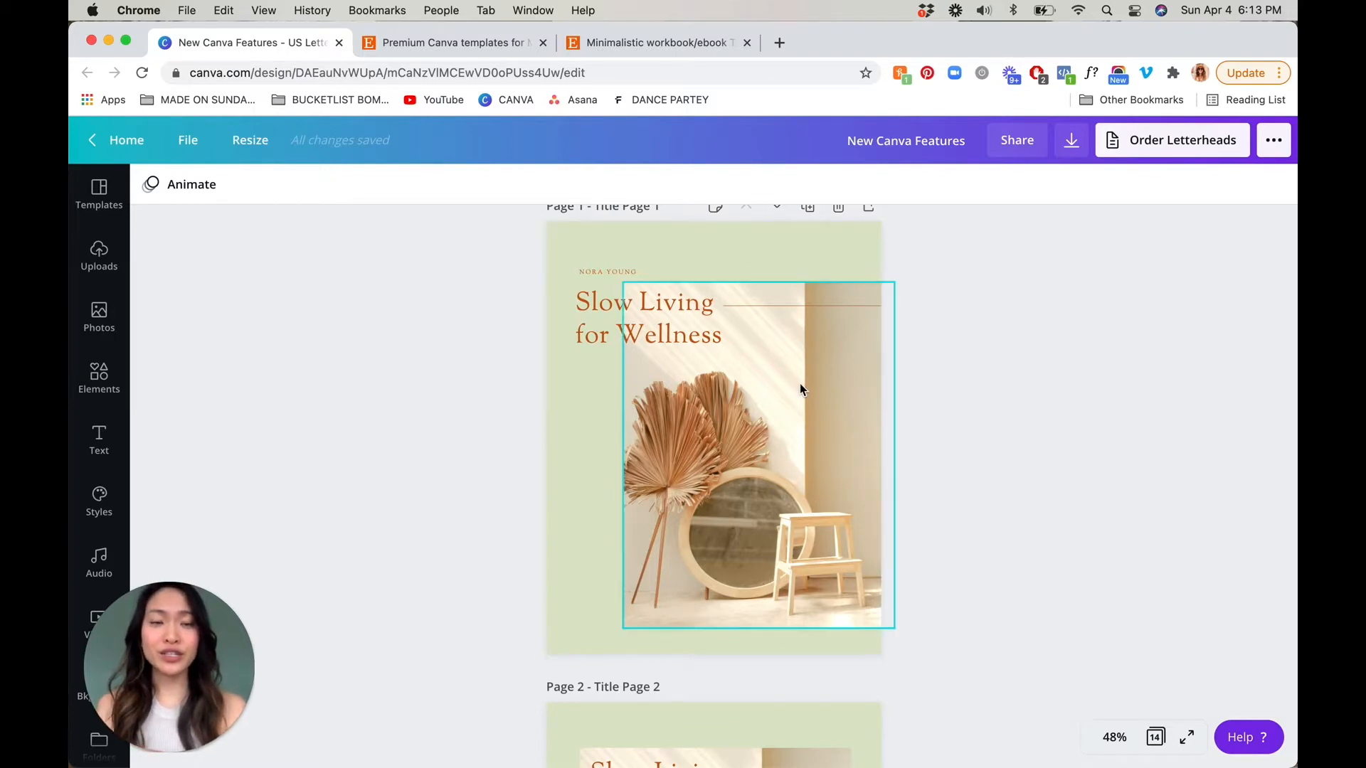
Look through the workbook's page layouts, from the title pages to the text-only content on page 7
{"action": "scroll", "coordinate": [984, 372], "scroll_direction": "down", "scroll_amount": 10}
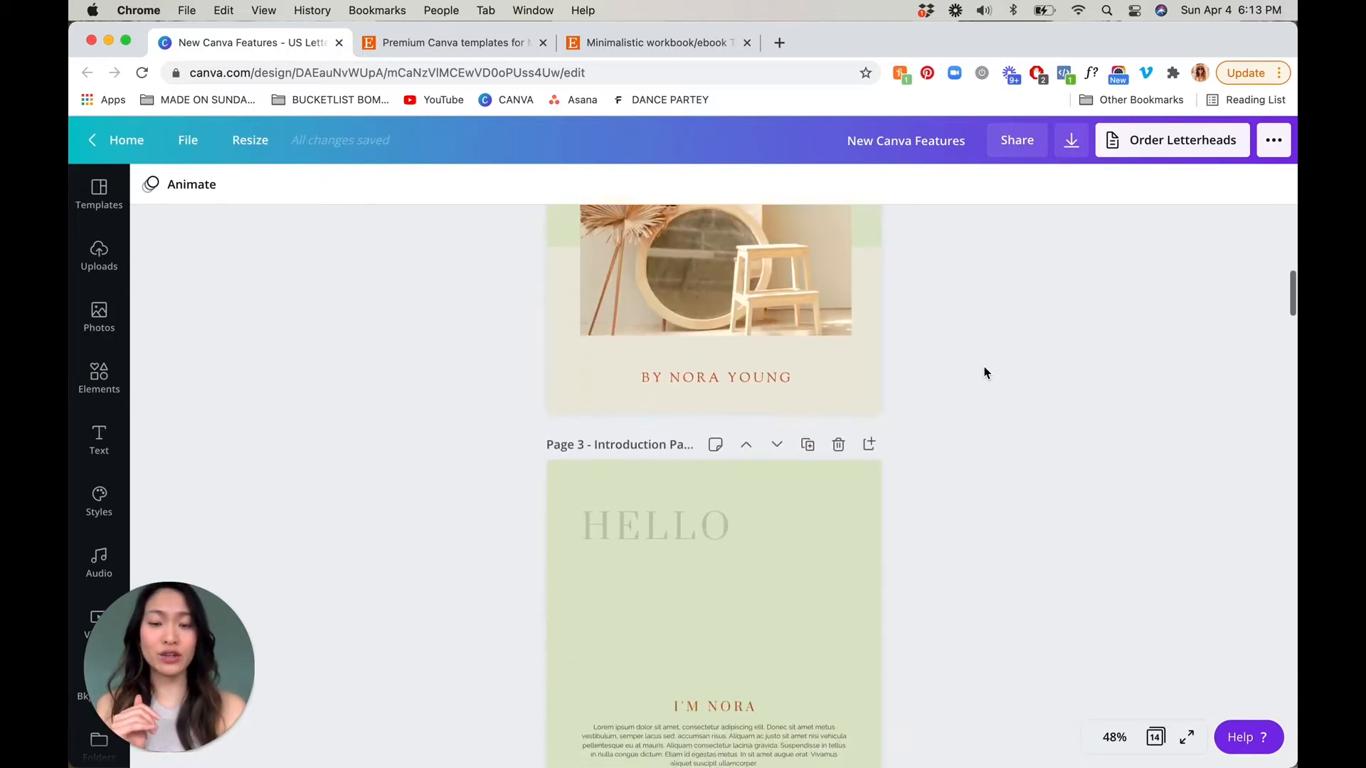
{"action": "scroll", "coordinate": [984, 372], "scroll_direction": "up", "scroll_amount": 10}
{"action": "scroll", "coordinate": [984, 372], "scroll_direction": "down", "scroll_amount": 3}
{"action": "scroll", "coordinate": [984, 372], "scroll_direction": "up", "scroll_amount": 3}
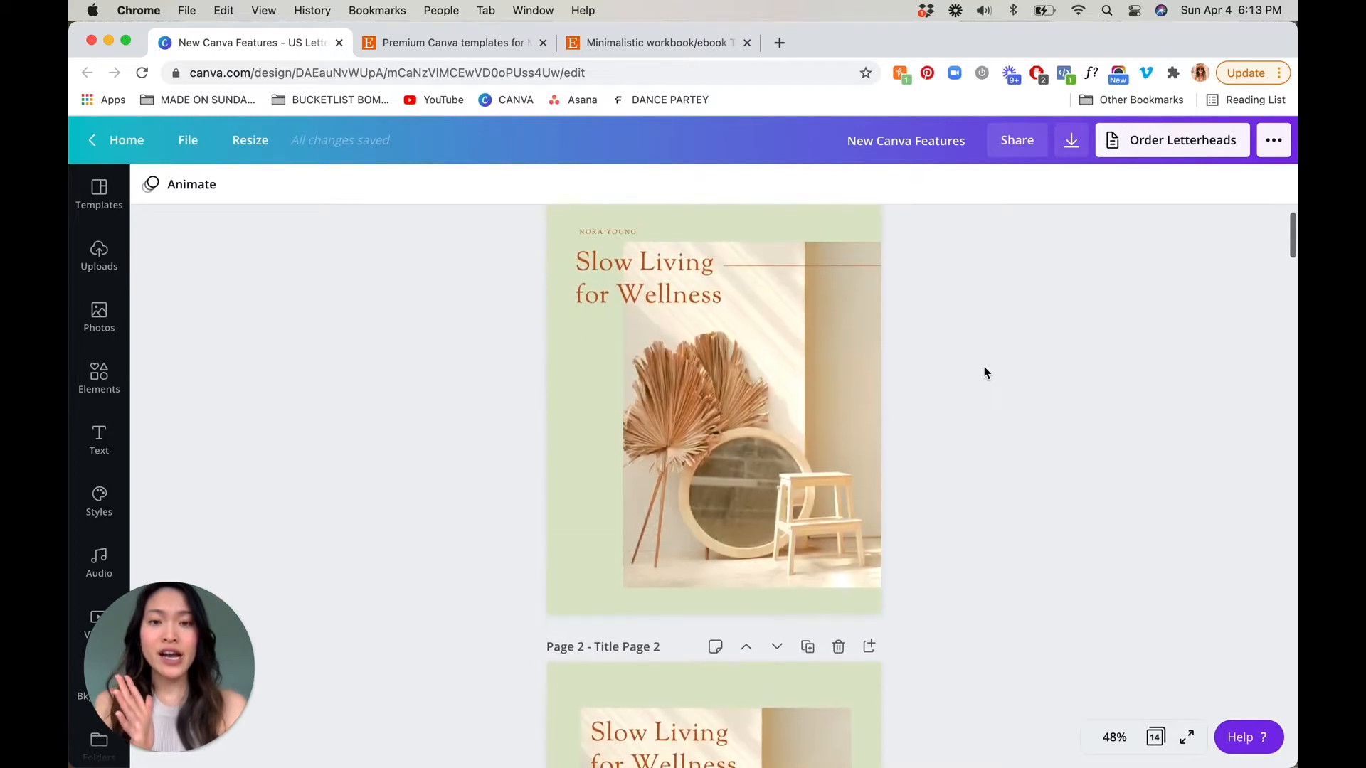
{"action": "scroll", "coordinate": [984, 373], "scroll_direction": "down", "scroll_amount": 10}
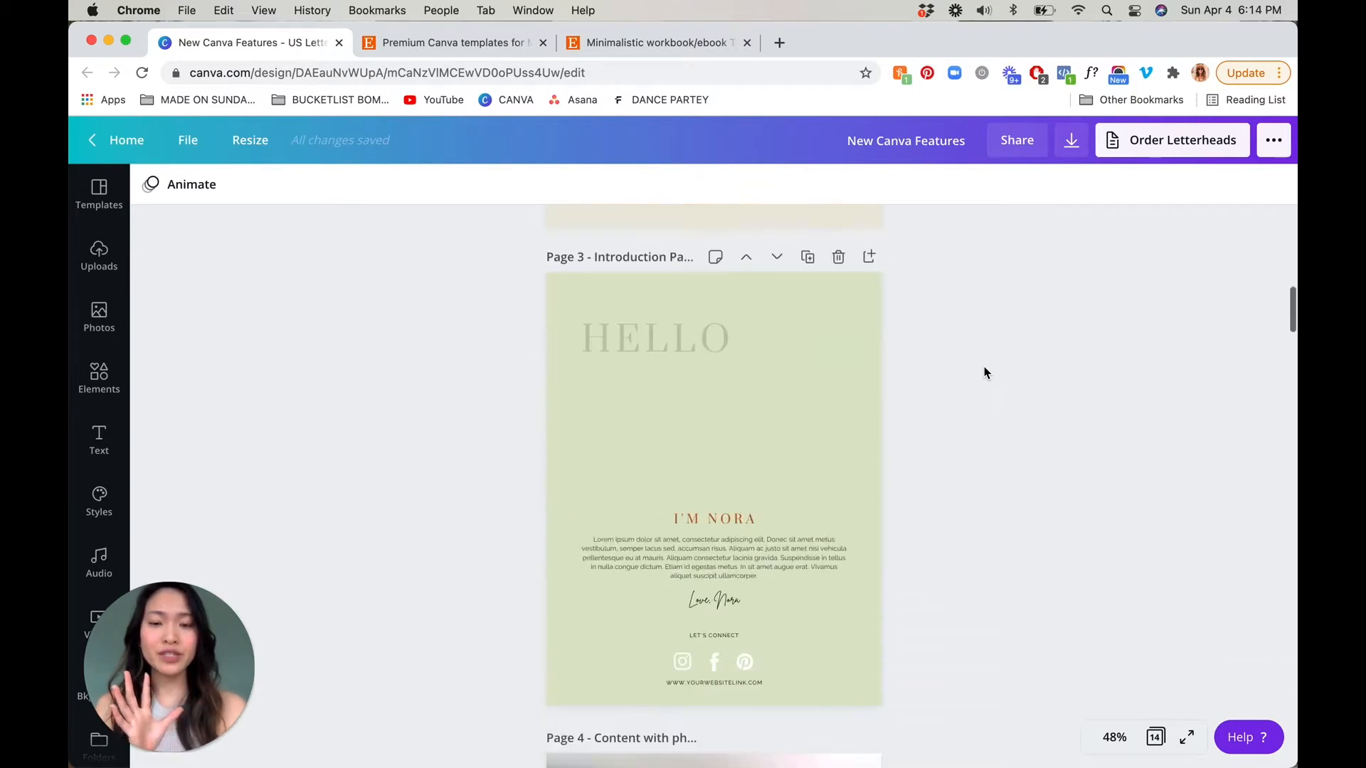
{"action": "scroll", "coordinate": [984, 373], "scroll_direction": "down", "scroll_amount": 10}
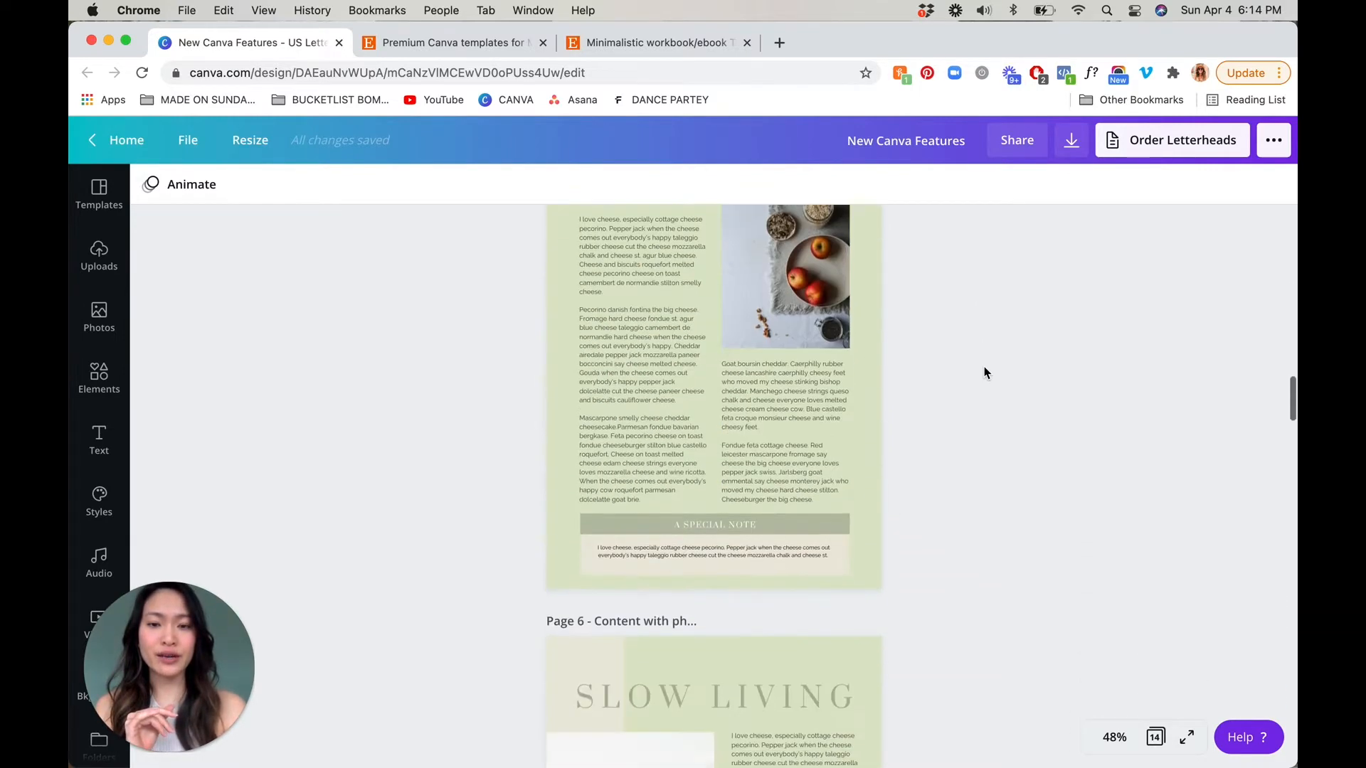
{"action": "scroll", "coordinate": [984, 372], "scroll_direction": "down", "scroll_amount": 5}
{"action": "scroll", "coordinate": [984, 372], "scroll_direction": "down", "scroll_amount": 3}
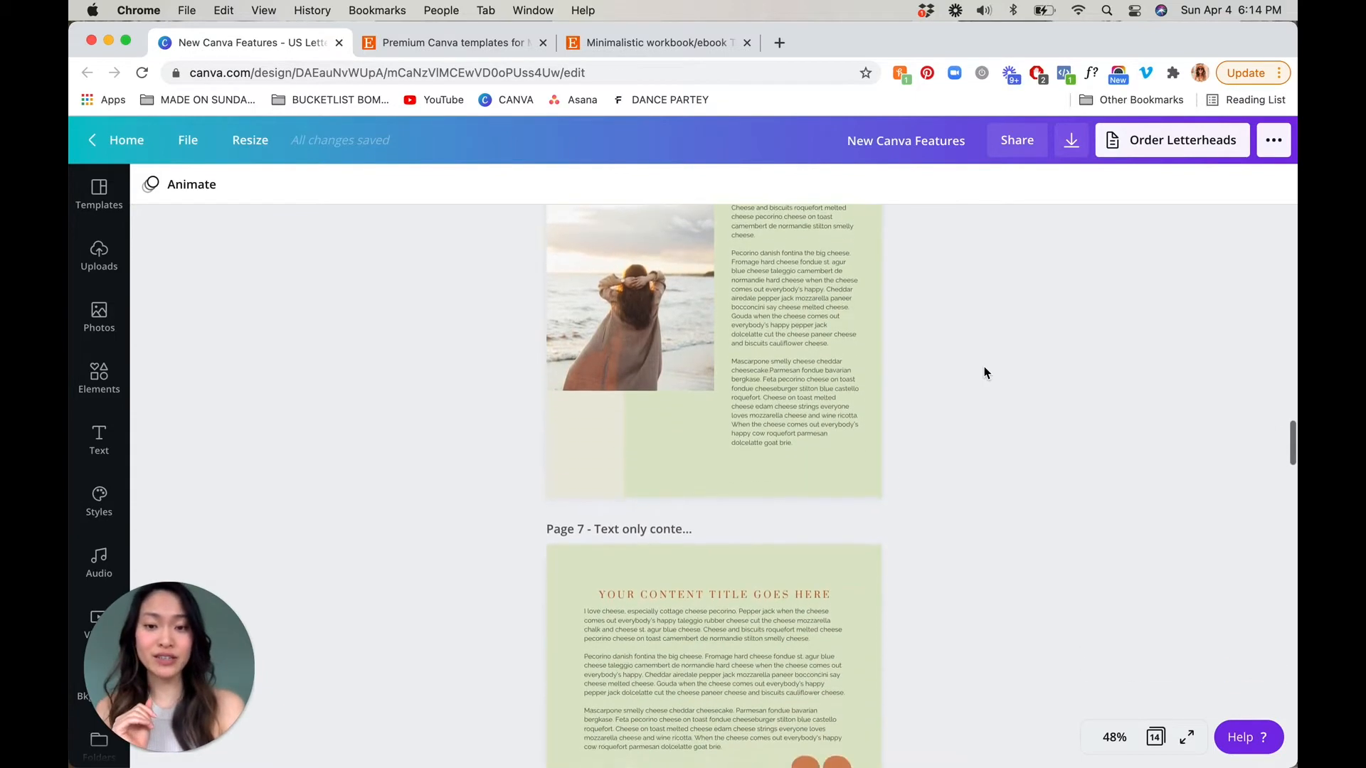
{"action": "scroll", "coordinate": [984, 373], "scroll_direction": "up", "scroll_amount": 2}
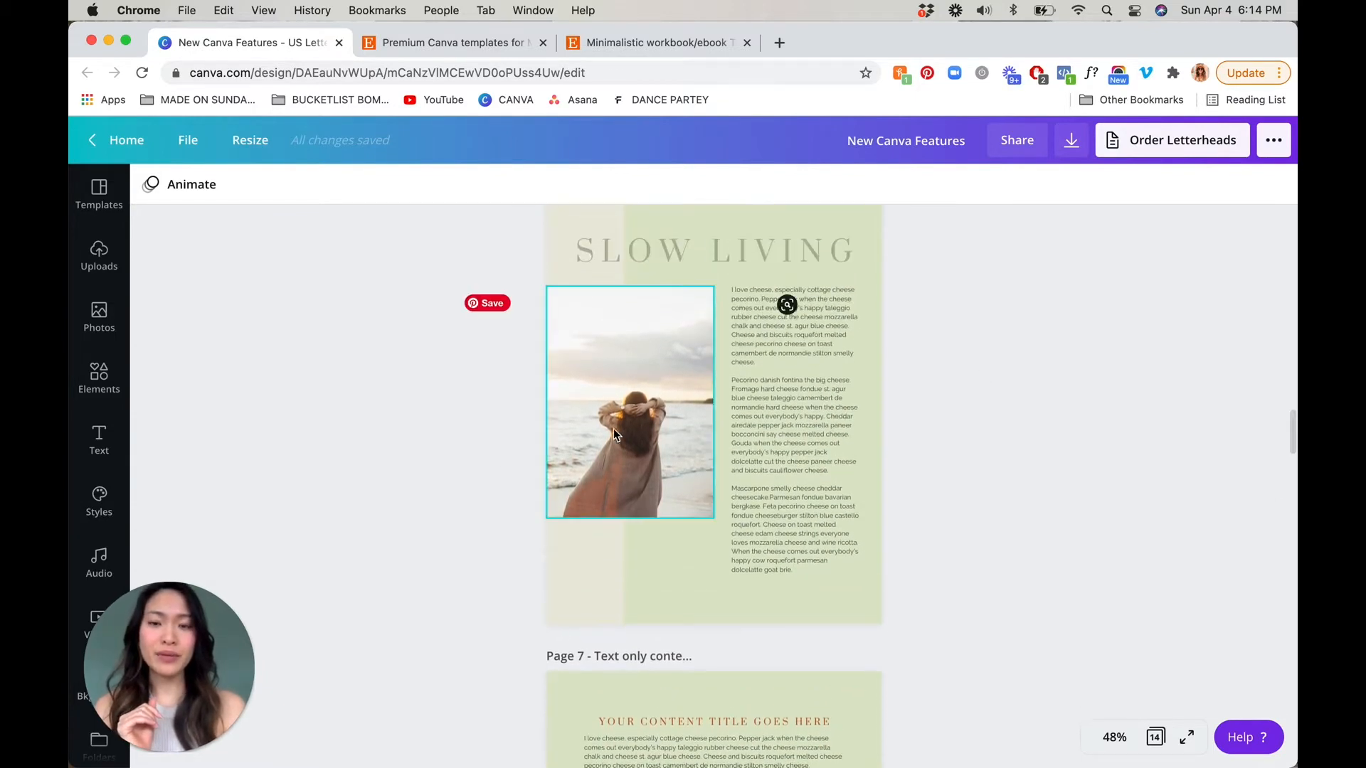
Open the image effects for the beach photo on the "Slow Living" page
{"action": "left_click_drag", "start_coordinate": [167, 635], "coordinate": [1165, 520]}
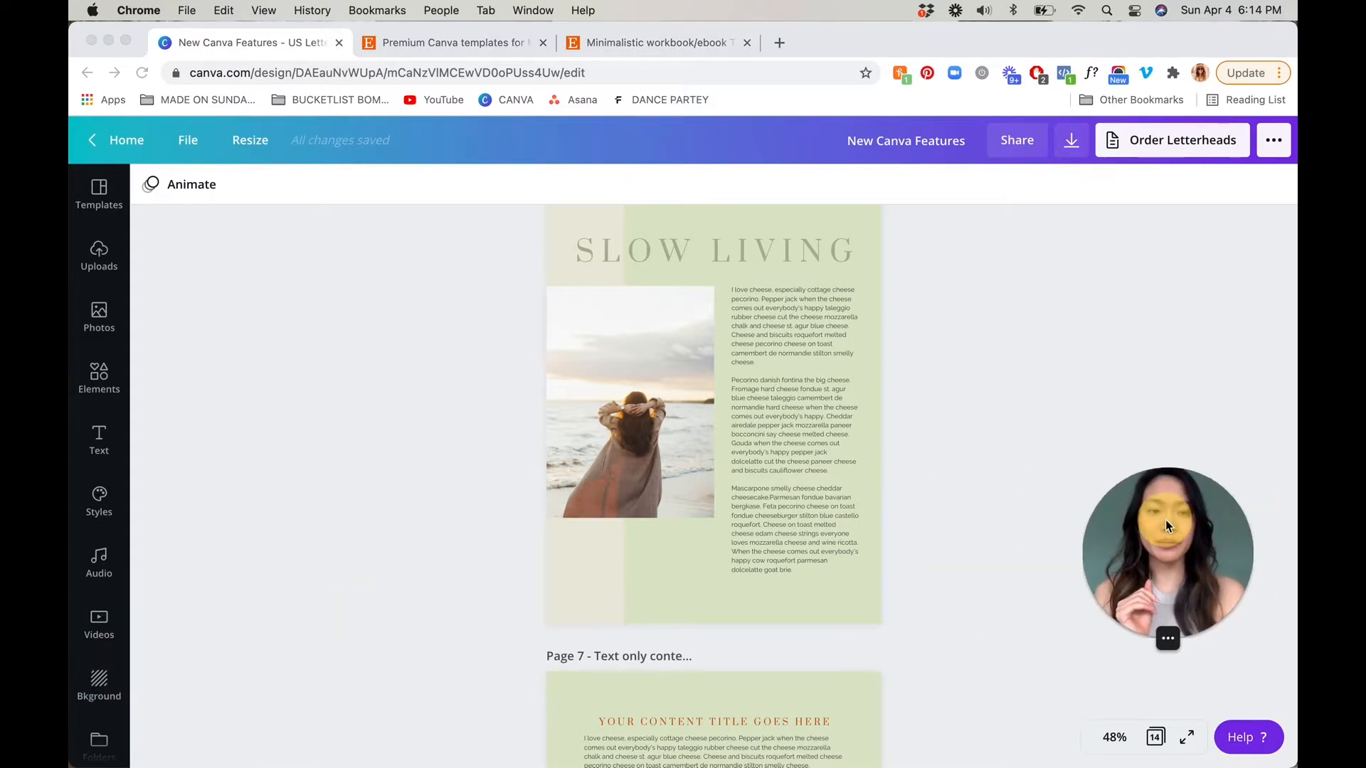
{"action": "left_click", "coordinate": [613, 452]}
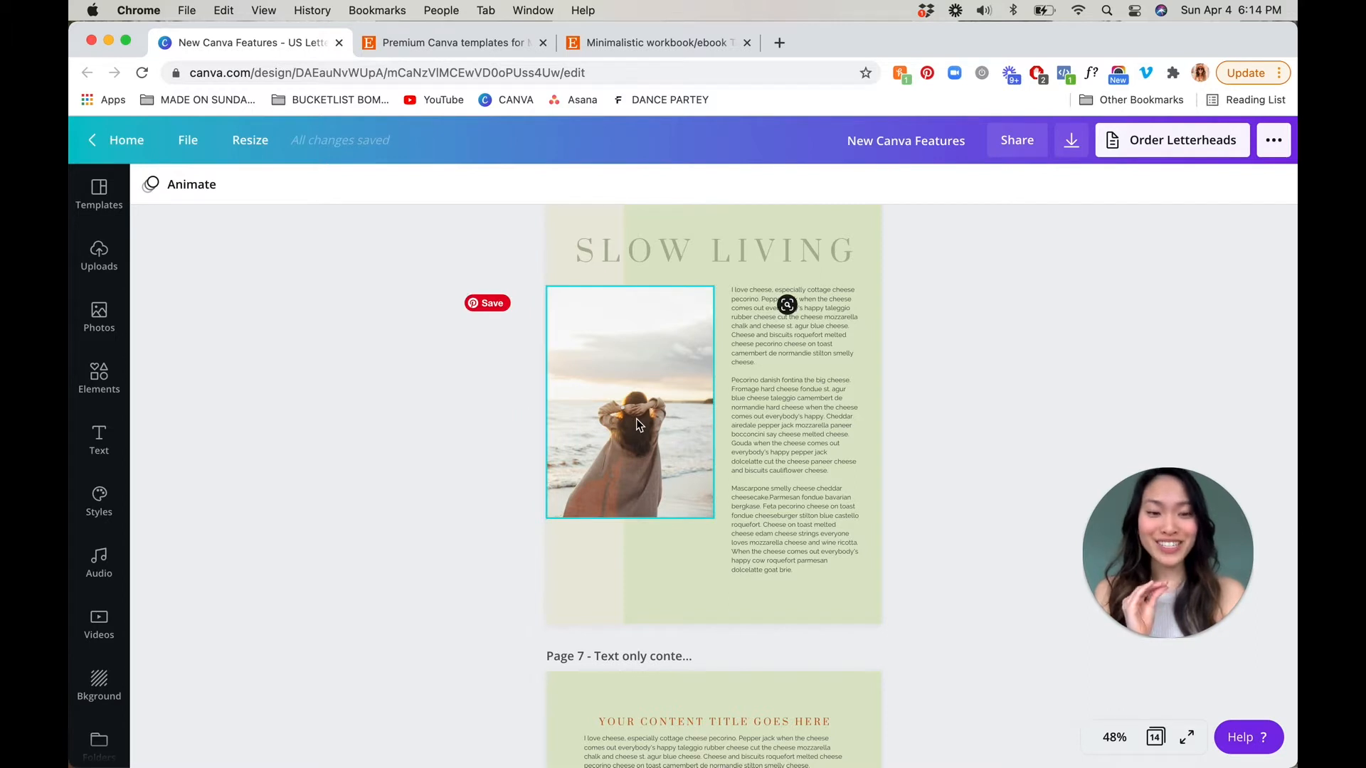
{"action": "left_click", "coordinate": [604, 419]}
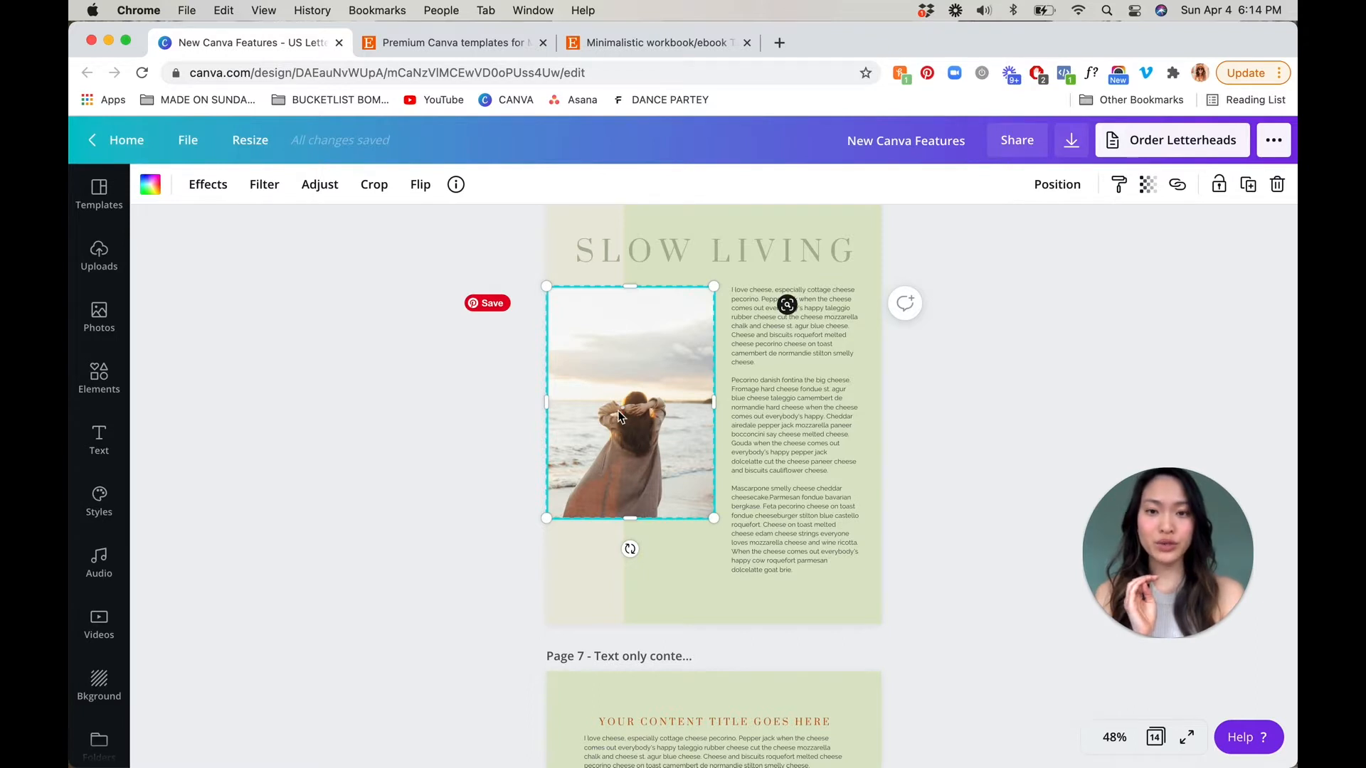
{"action": "left_click", "coordinate": [209, 185]}
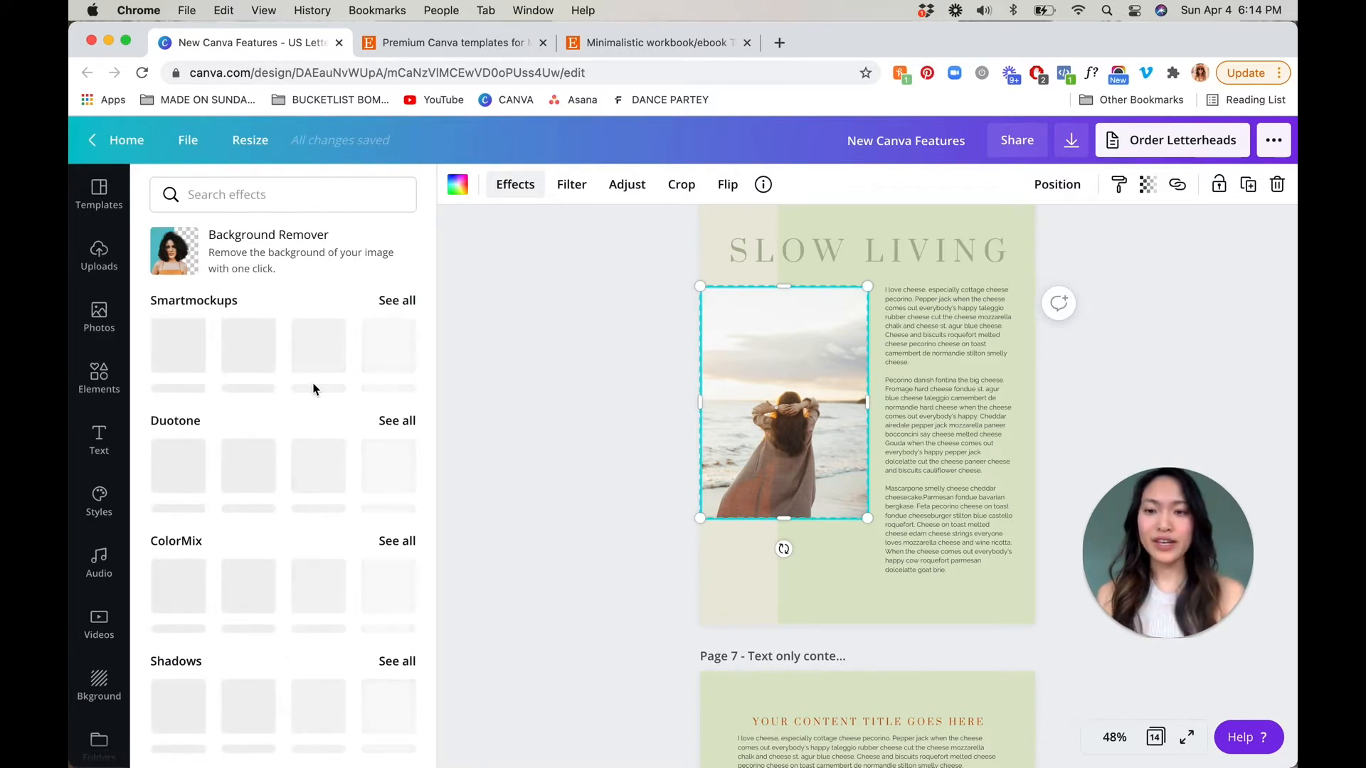
Examine the available photo effects, from Smartmockups, Duotone and ColorMix to Shadows, Frames, Pixelate and Slice
{"action": "scroll", "coordinate": [313, 389], "scroll_direction": "down", "scroll_amount": 1}
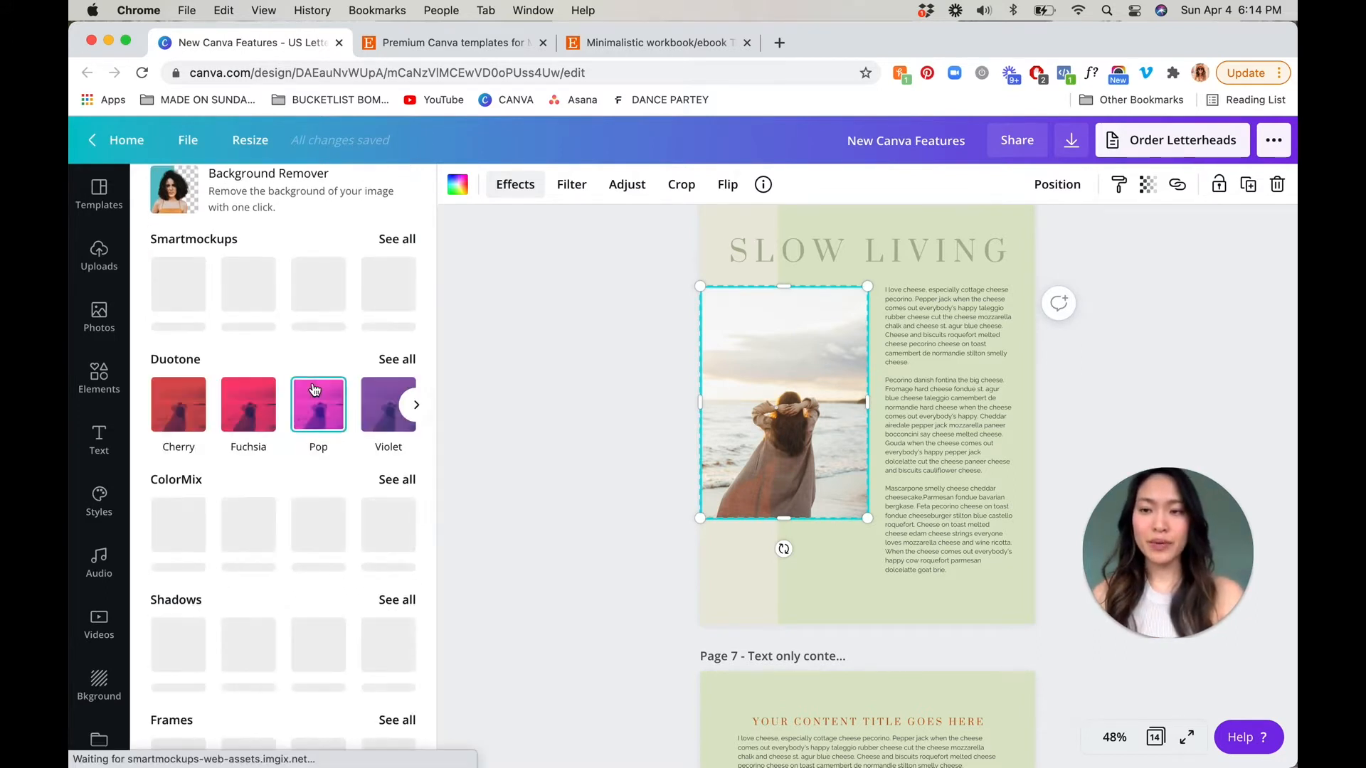
{"action": "scroll", "coordinate": [313, 388], "scroll_direction": "down", "scroll_amount": 1}
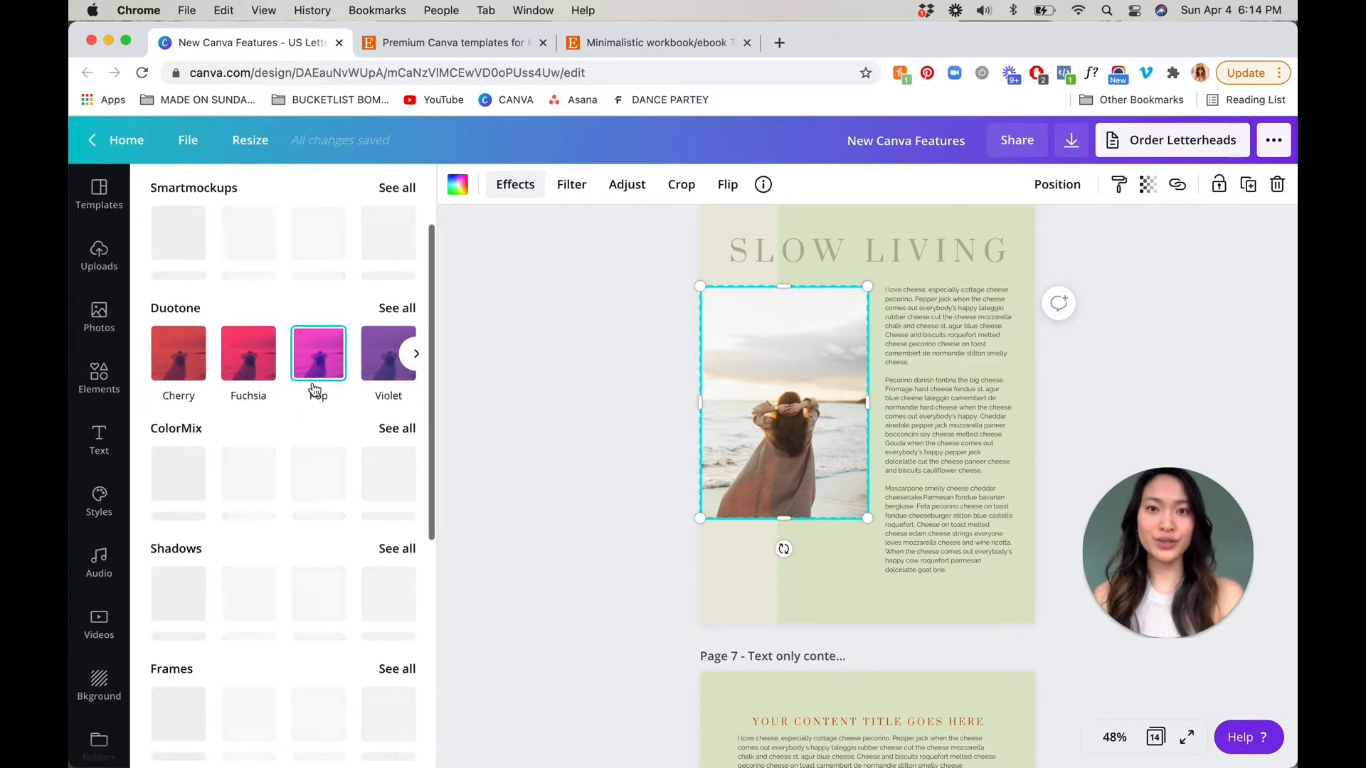
{"action": "scroll", "coordinate": [313, 389], "scroll_direction": "down", "scroll_amount": 2}
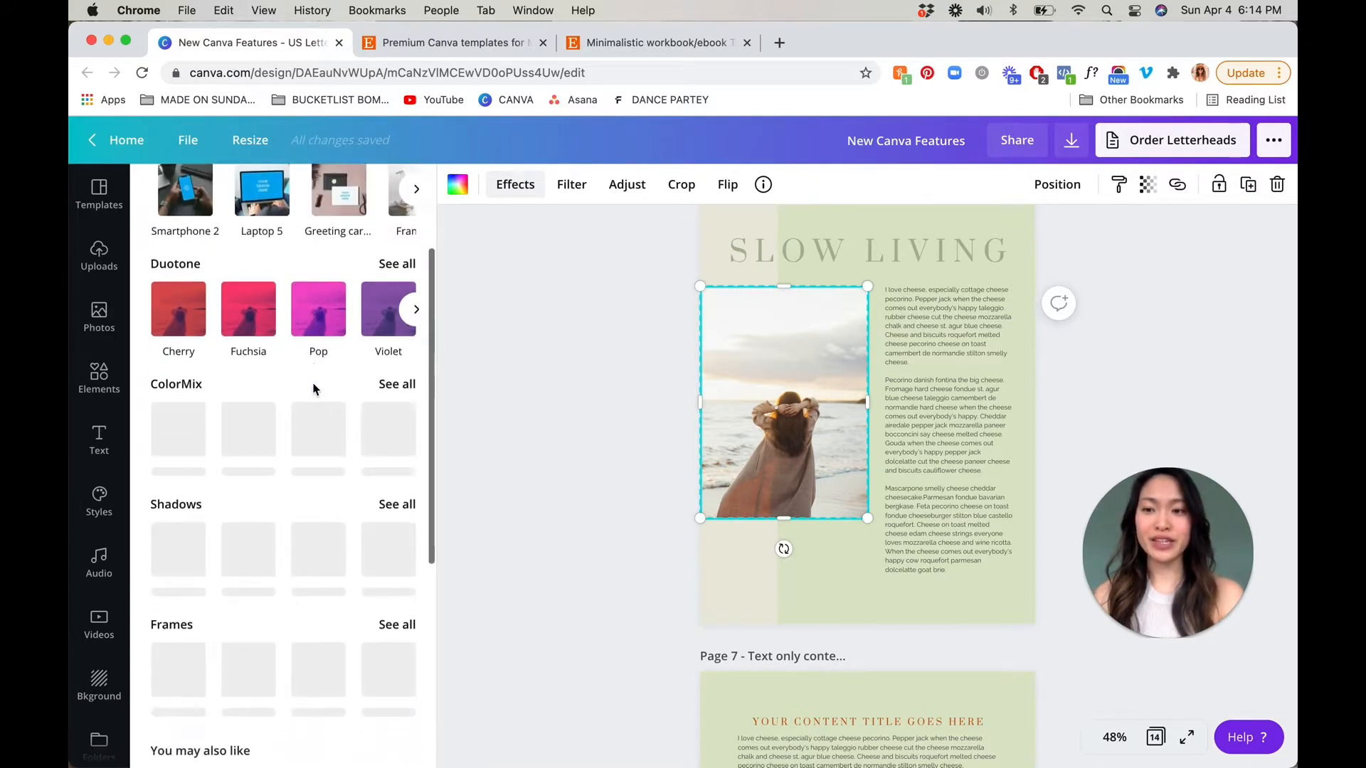
{"action": "scroll", "coordinate": [314, 389], "scroll_direction": "down", "scroll_amount": 5}
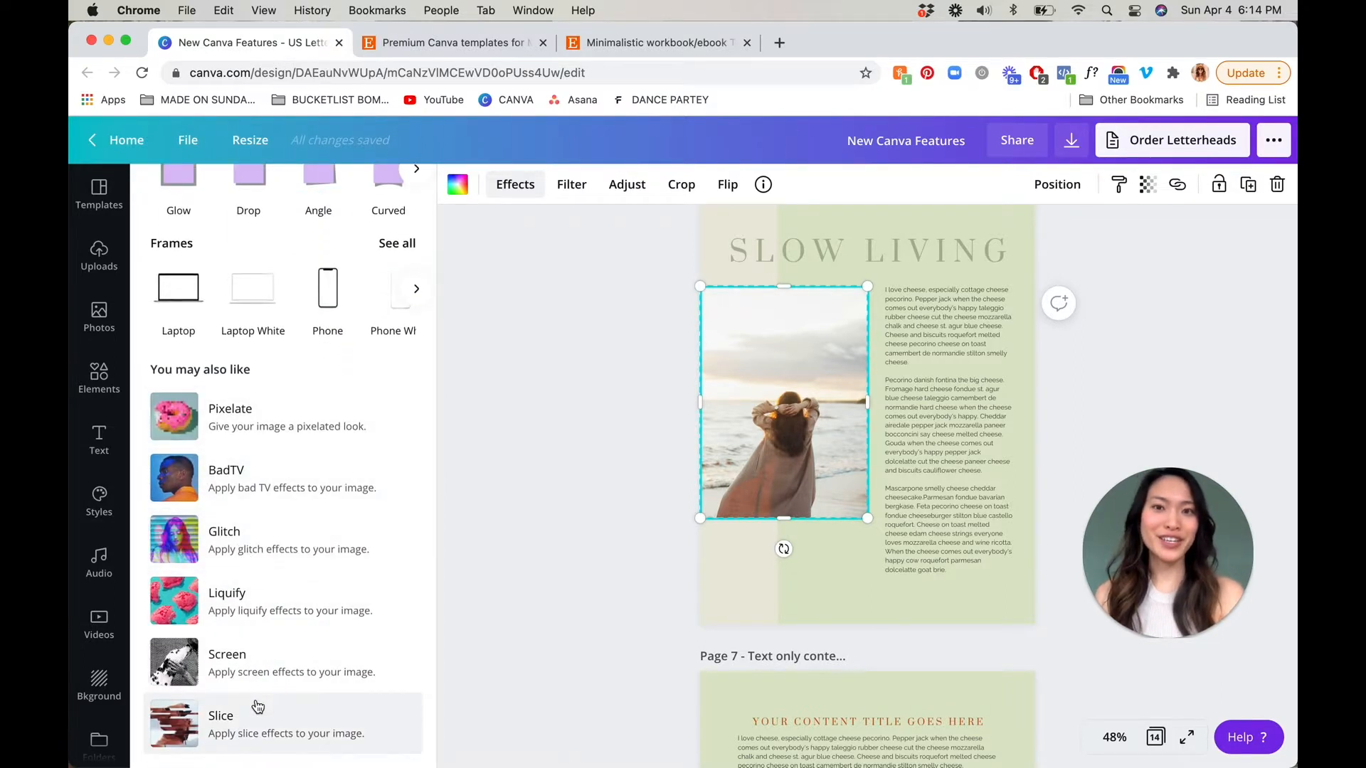
{"action": "scroll", "coordinate": [273, 627], "scroll_direction": "up", "scroll_amount": 1}
{"action": "scroll", "coordinate": [271, 629], "scroll_direction": "down", "scroll_amount": 1}
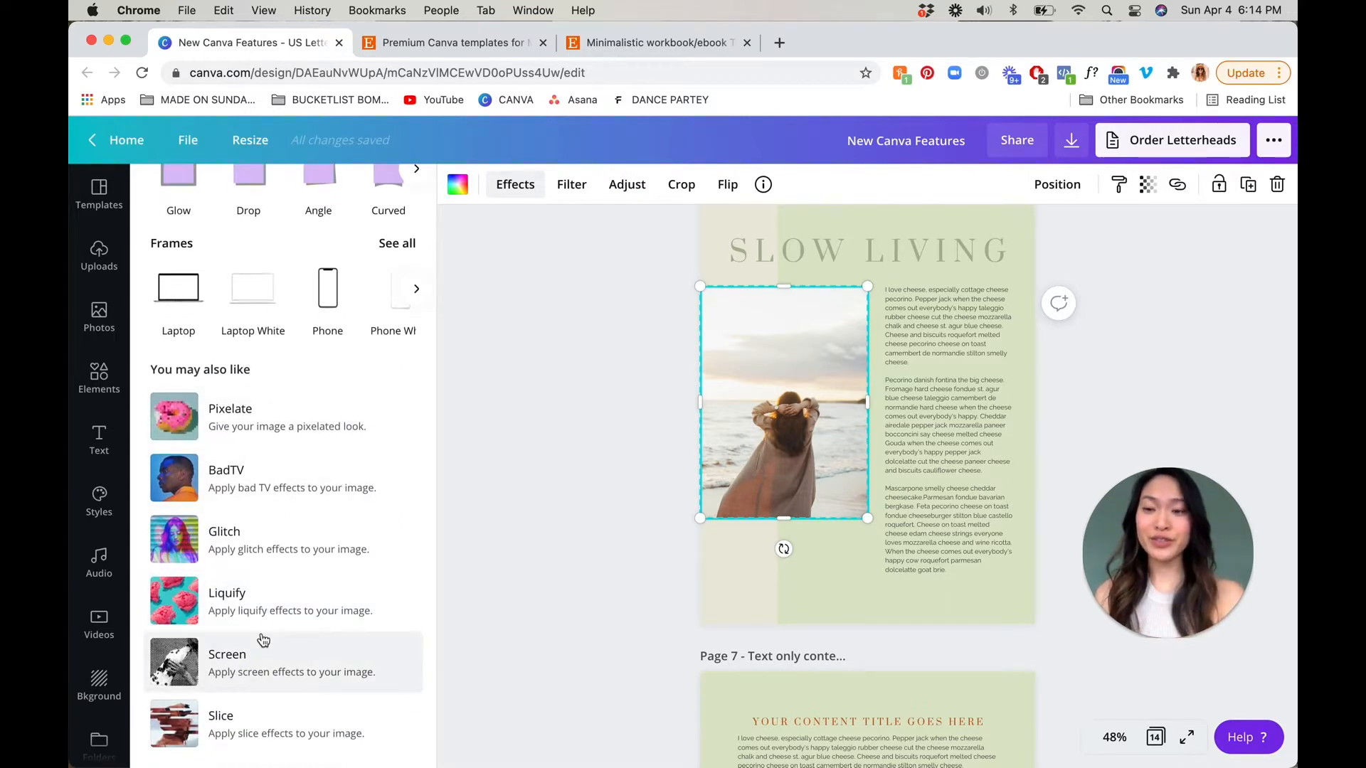
{"action": "scroll", "coordinate": [261, 635], "scroll_direction": "up", "scroll_amount": 3}
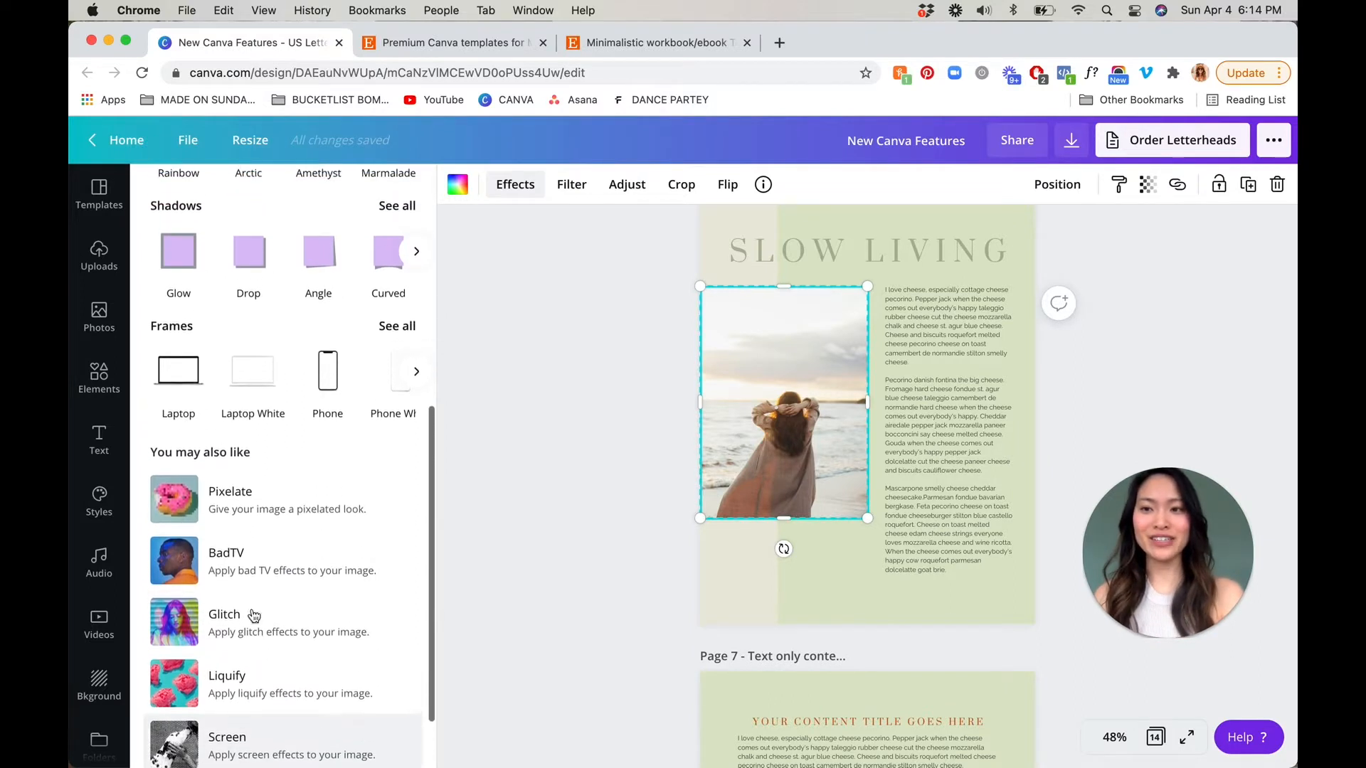
{"action": "scroll", "coordinate": [249, 605], "scroll_direction": "down", "scroll_amount": 3}
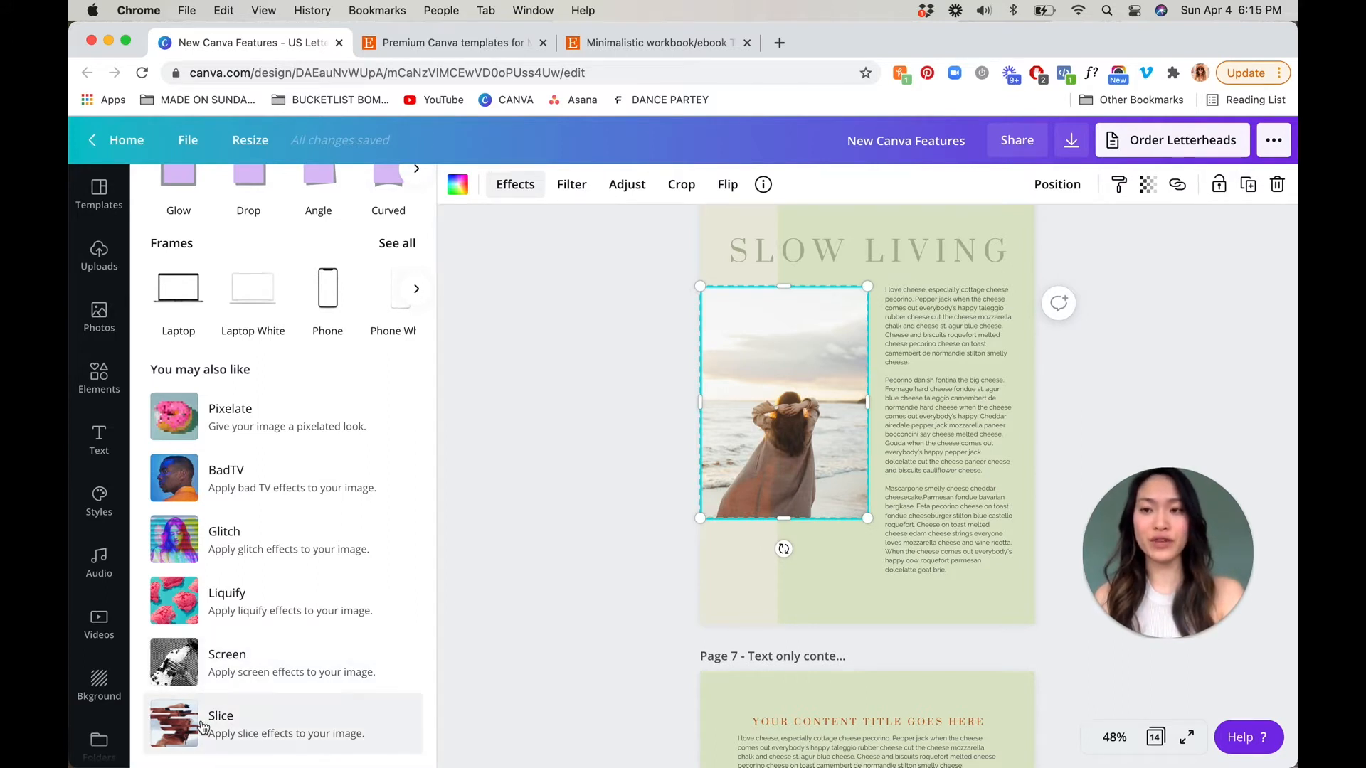
{"action": "scroll", "coordinate": [205, 712], "scroll_direction": "up", "scroll_amount": 1}
{"action": "scroll", "coordinate": [202, 722], "scroll_direction": "up", "scroll_amount": 1}
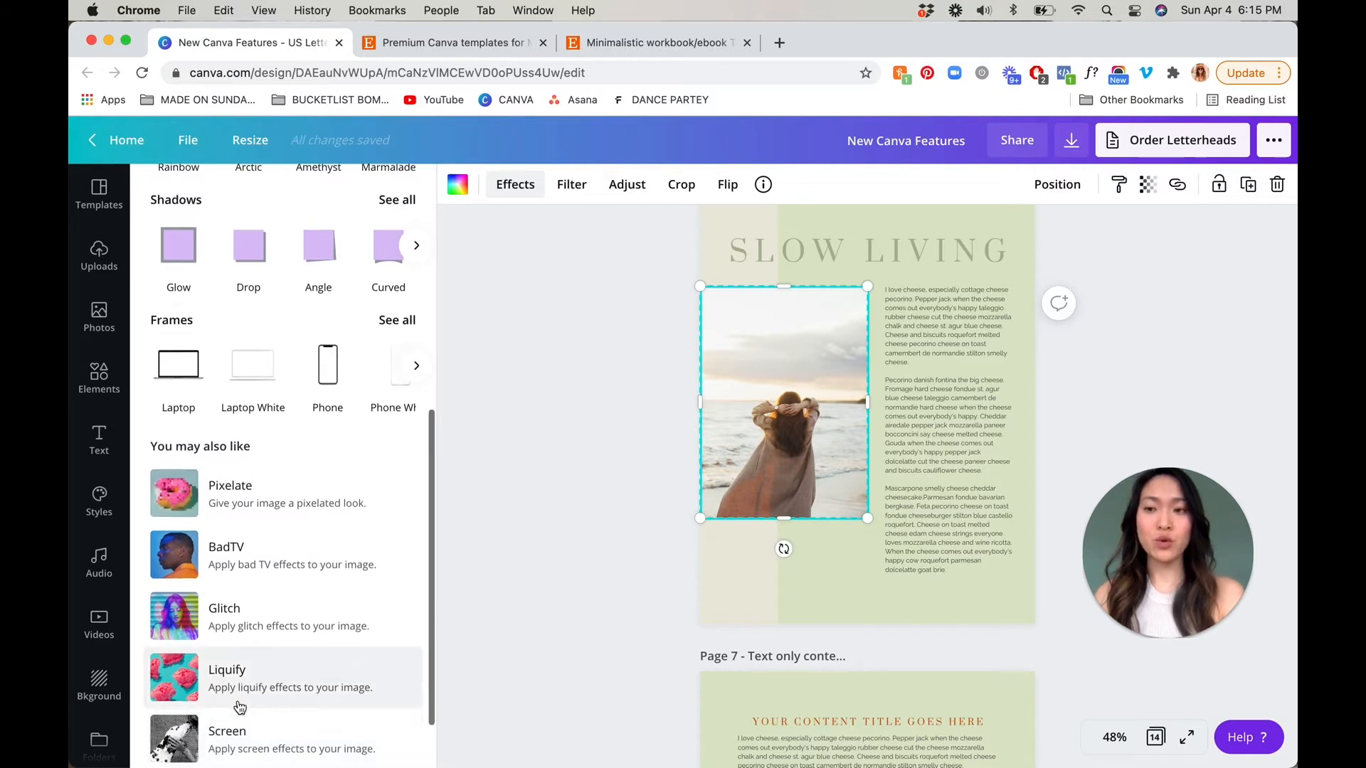
{"action": "scroll", "coordinate": [239, 705], "scroll_direction": "up", "scroll_amount": 1}
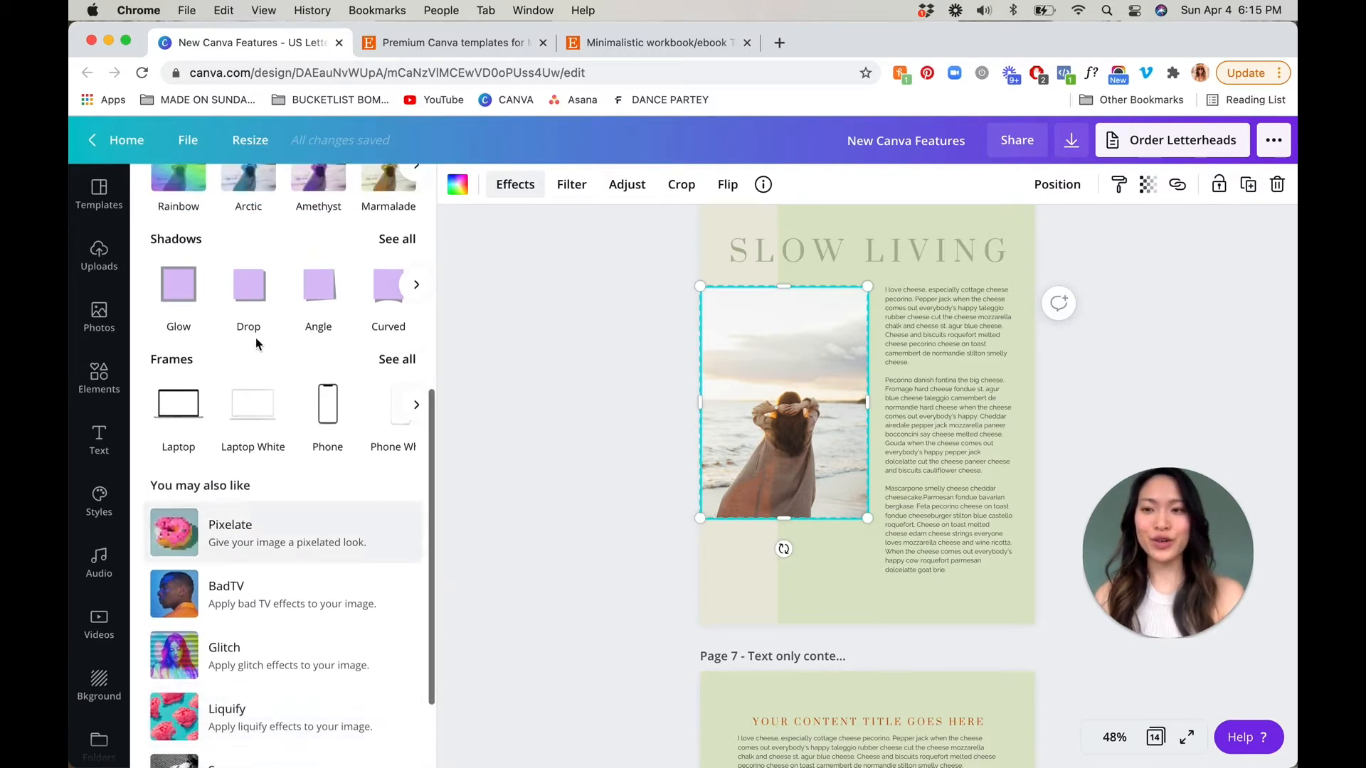
{"action": "scroll", "coordinate": [231, 343], "scroll_direction": "up", "scroll_amount": 1}
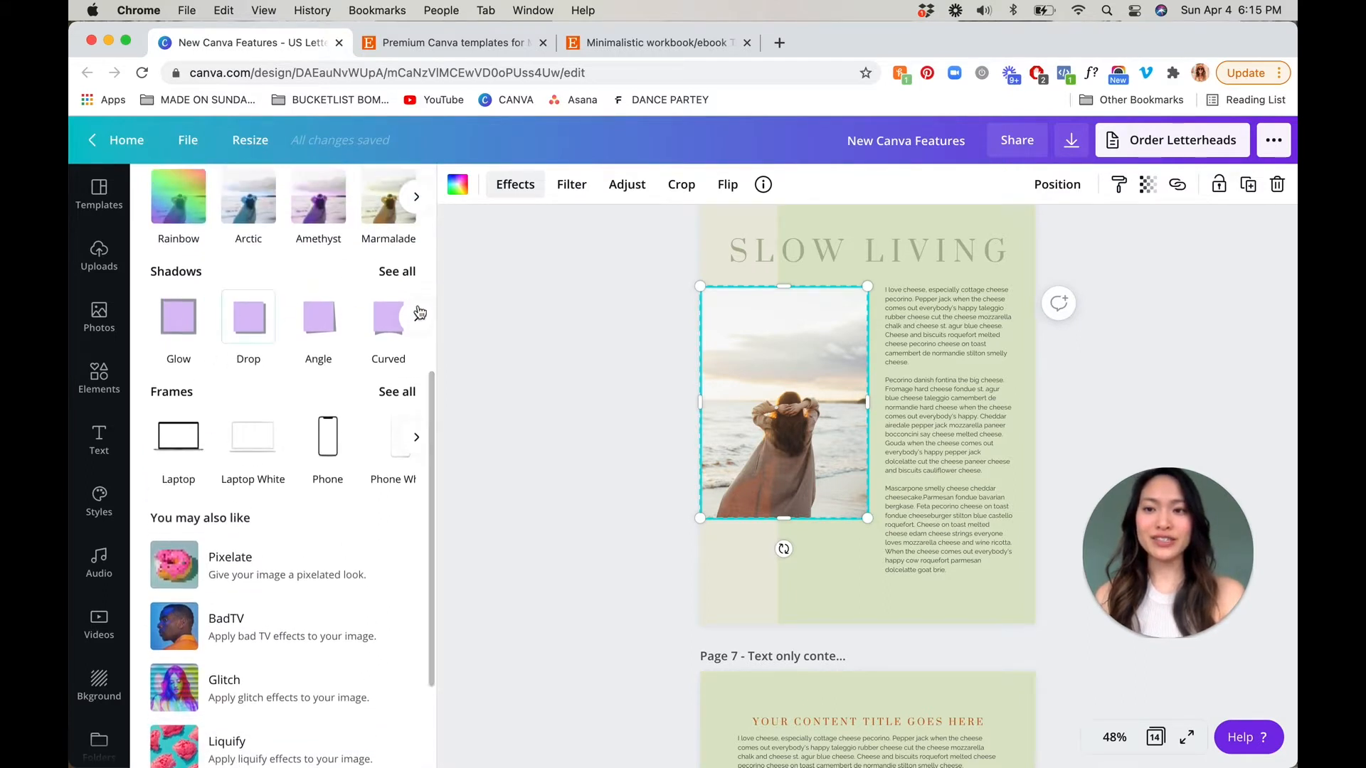
Apply the Drop shadow to the beach photo, and enlarge and reposition the photo beside the text column
{"action": "left_click", "coordinate": [397, 273]}
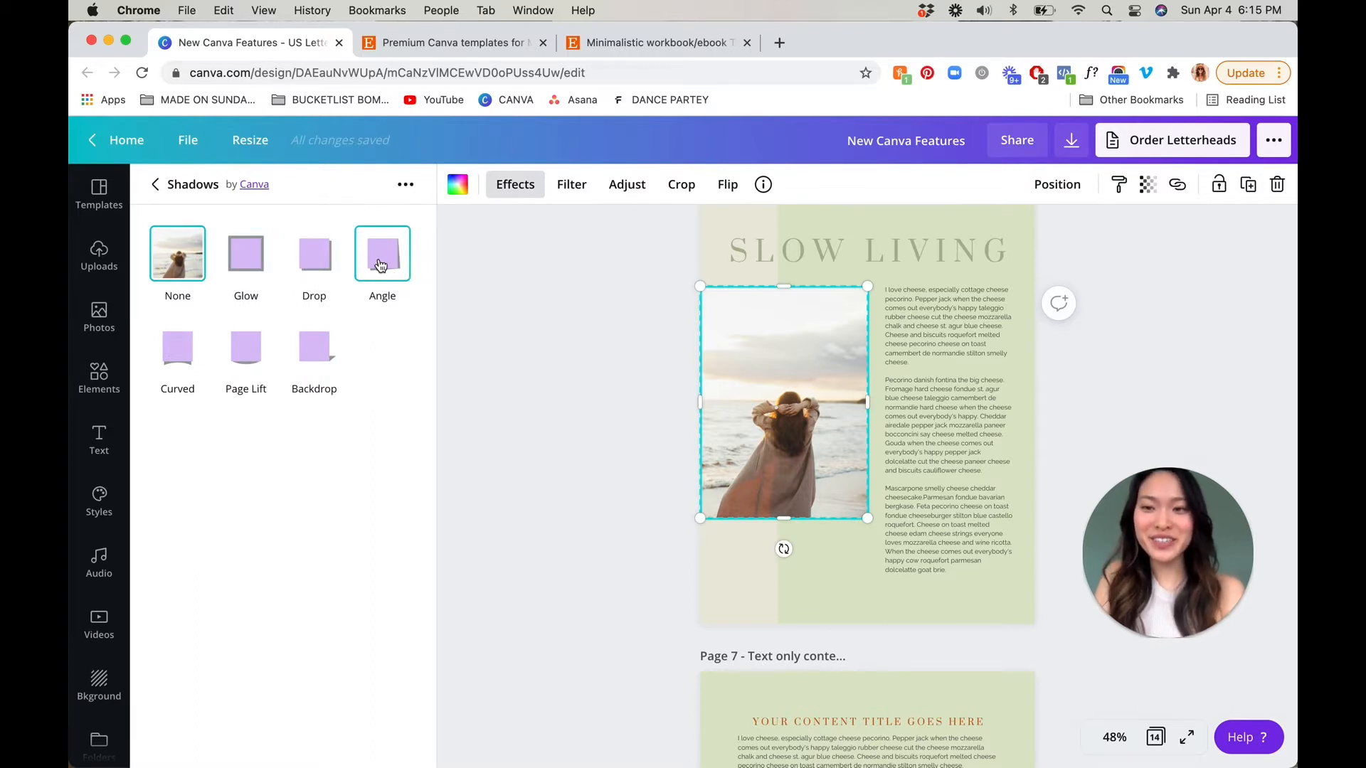
{"action": "left_click", "coordinate": [308, 261]}
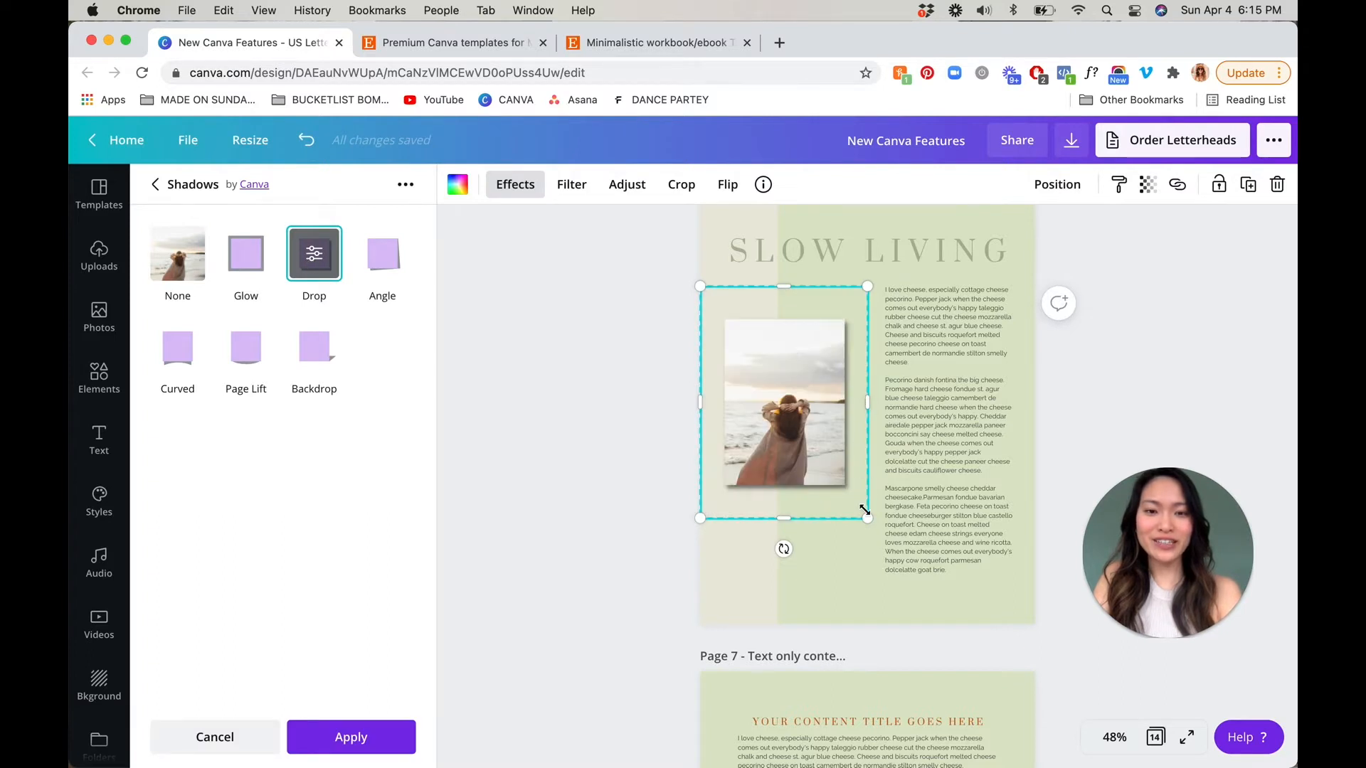
{"action": "left_click_drag", "start_coordinate": [868, 518], "coordinate": [935, 598]}
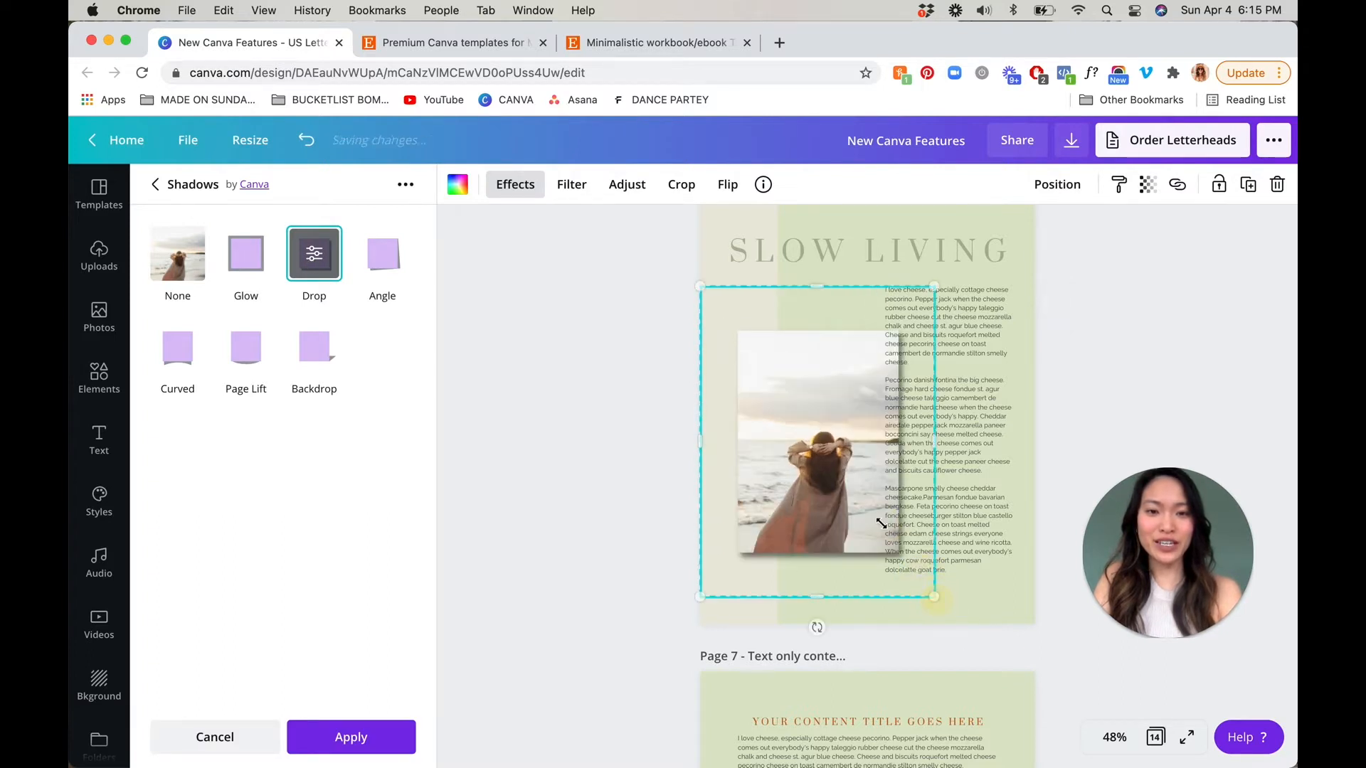
{"action": "left_click_drag", "start_coordinate": [835, 480], "coordinate": [842, 482]}
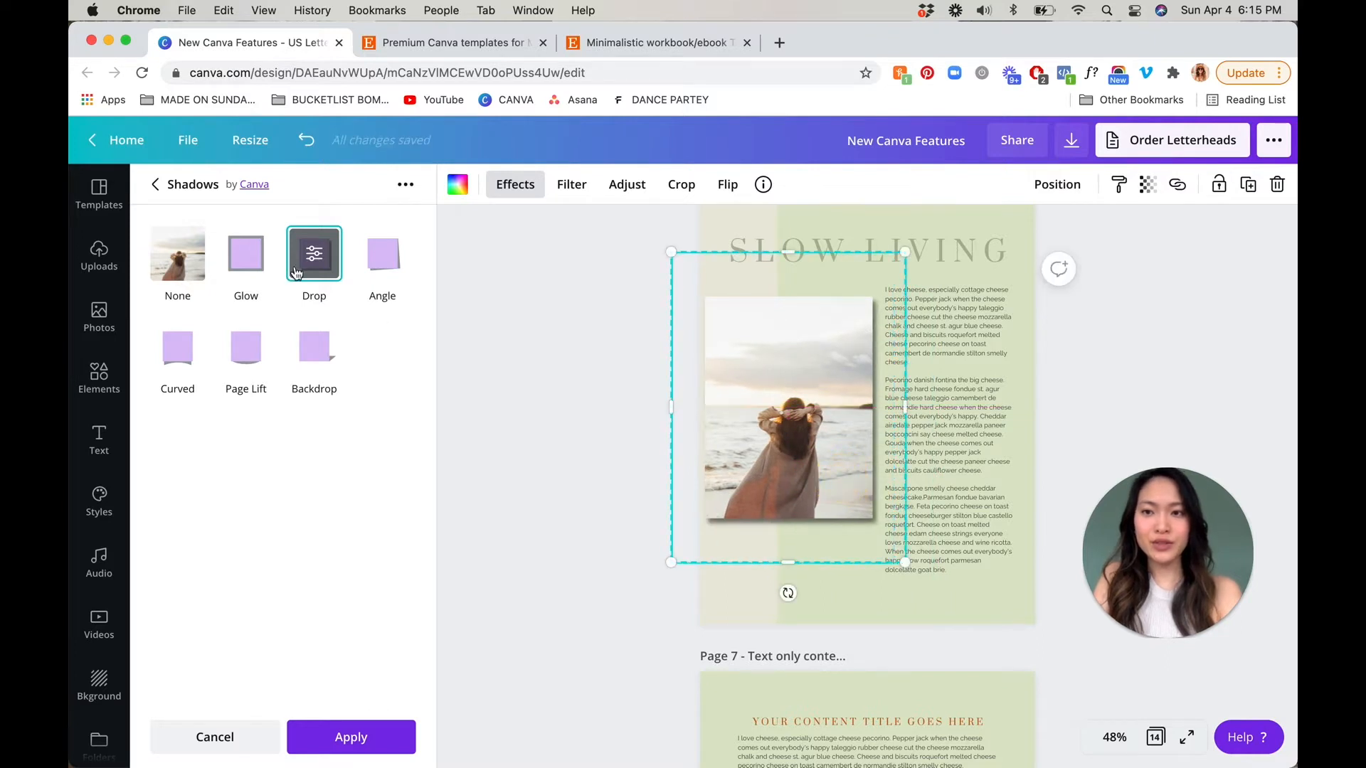
Try the Top-right and Bottom directions for the photo's drop shadow, and return it to Bottom-right
{"action": "left_click", "coordinate": [314, 256]}
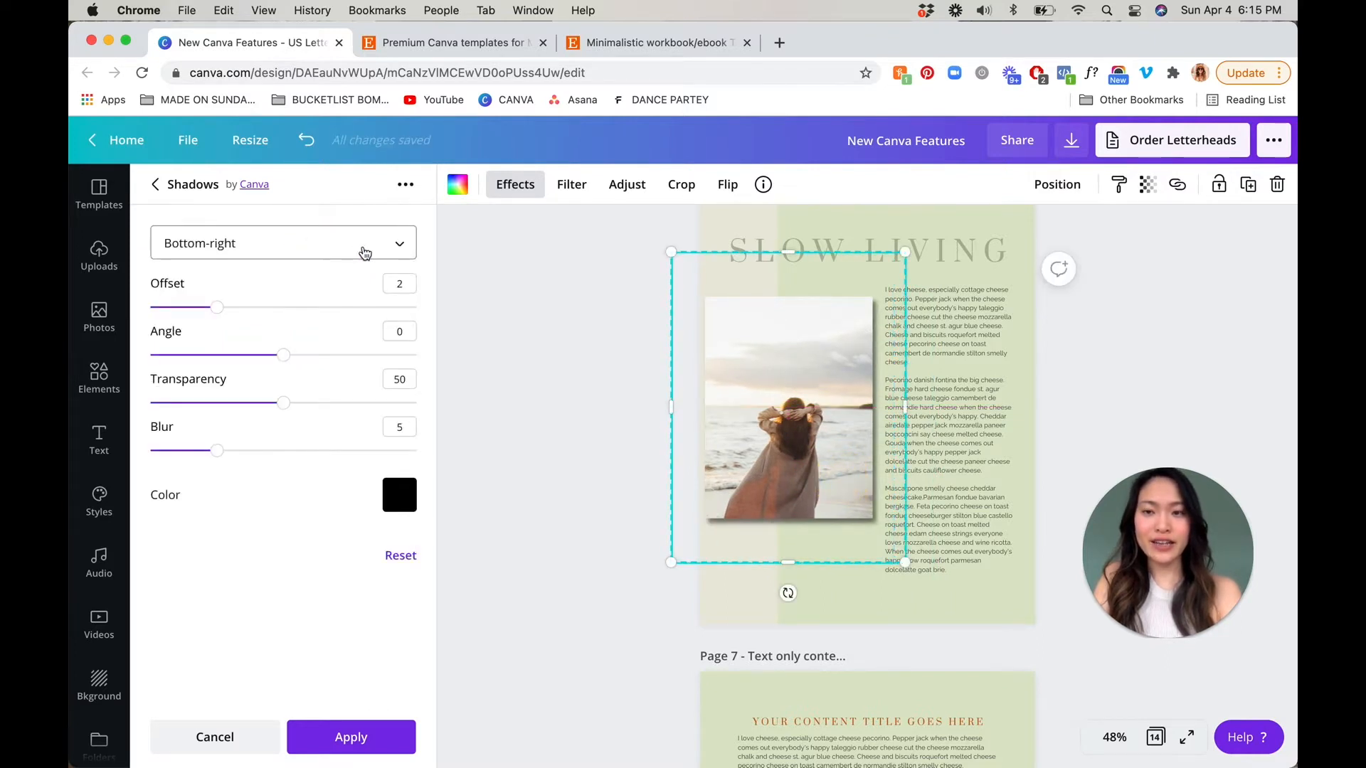
{"action": "left_click", "coordinate": [365, 253]}
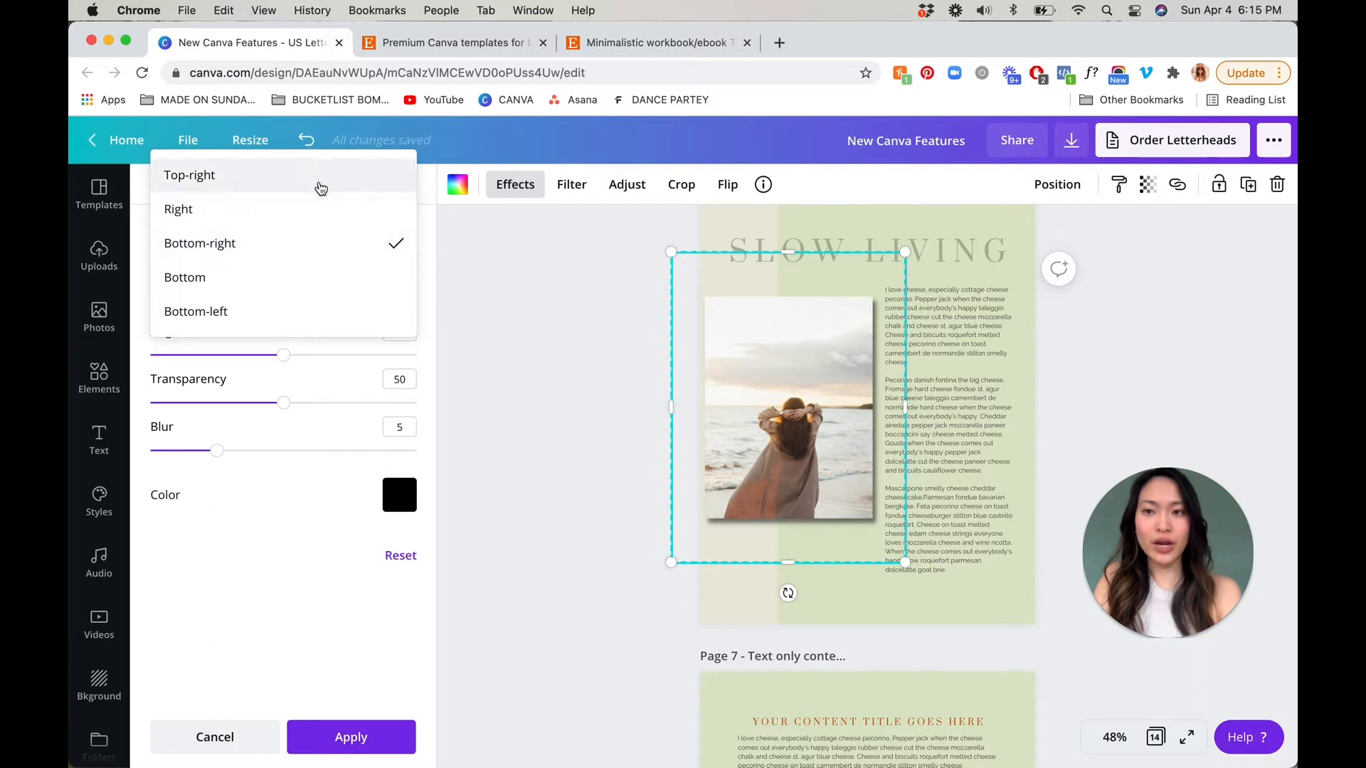
{"action": "left_click", "coordinate": [318, 187]}
{"action": "left_click", "coordinate": [310, 233]}
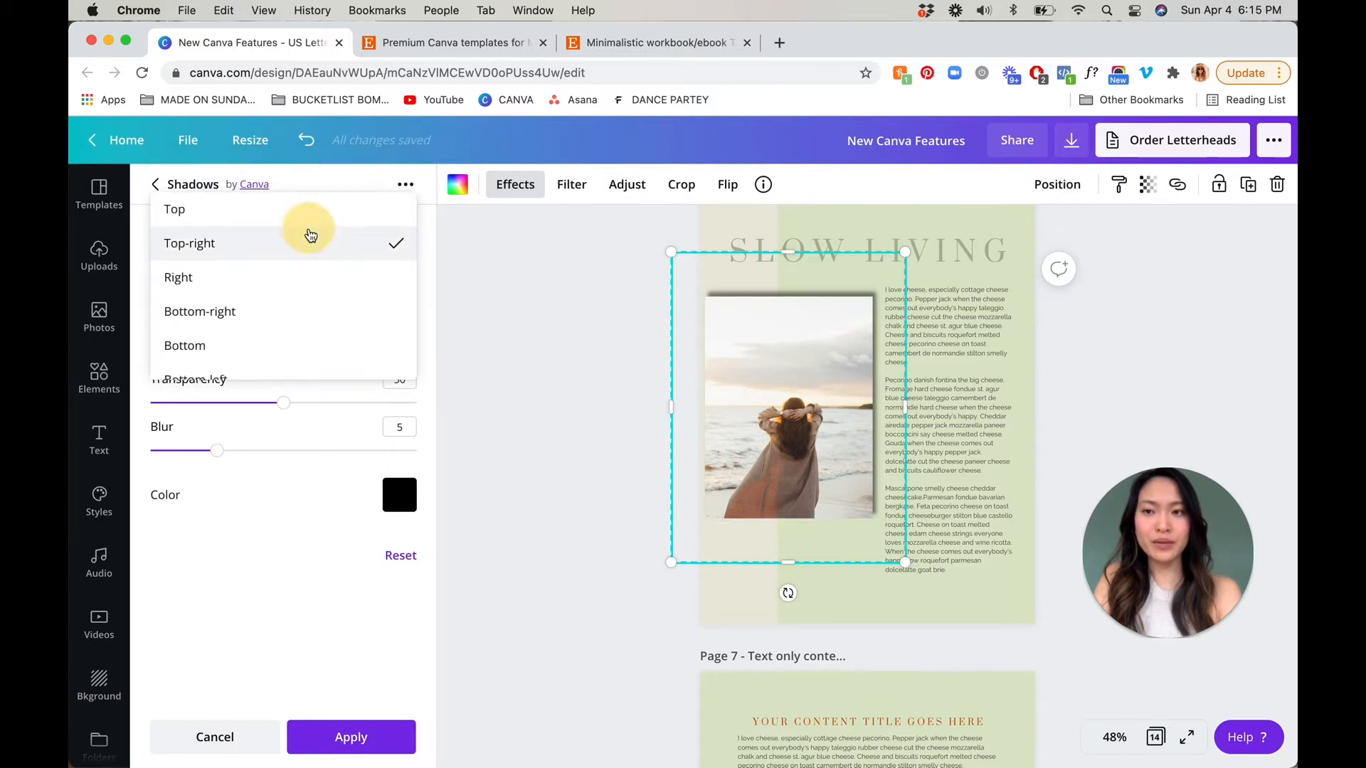
{"action": "left_click", "coordinate": [269, 343]}
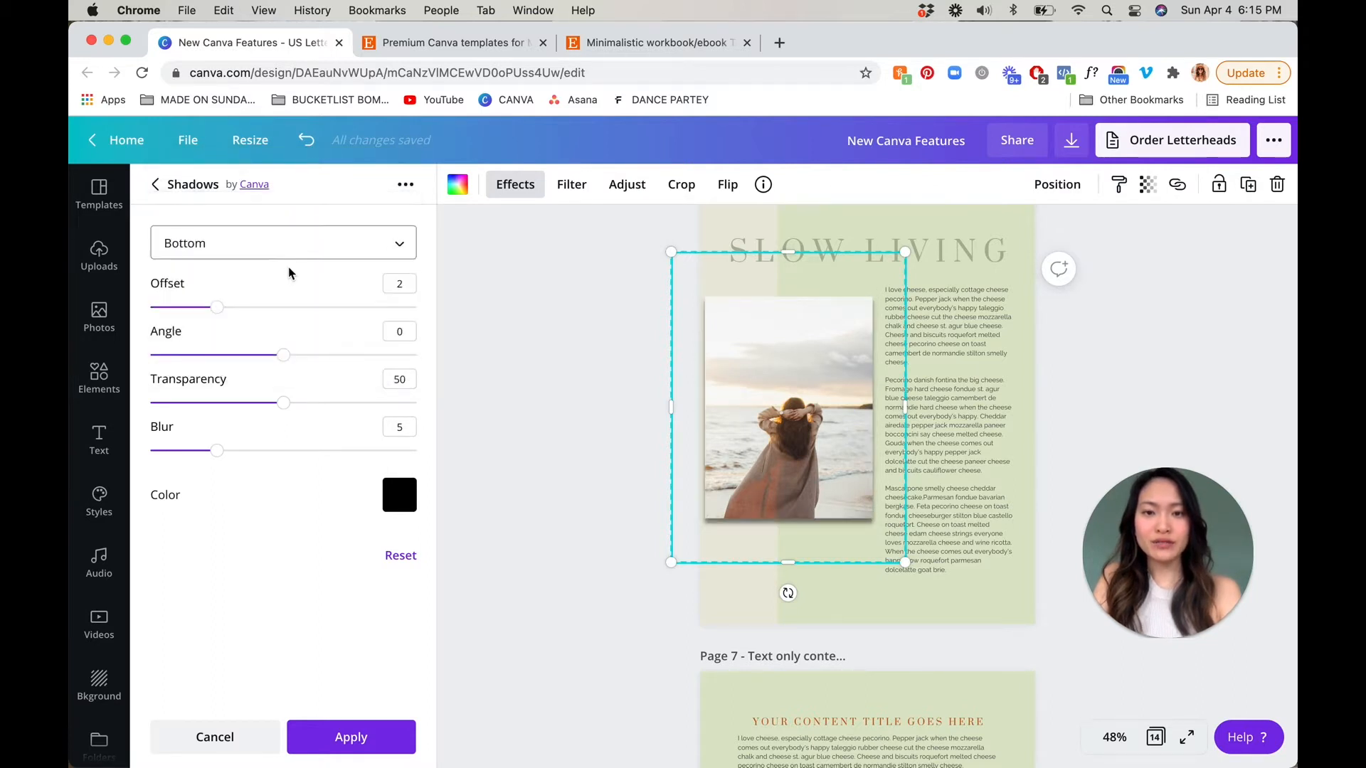
{"action": "left_click", "coordinate": [300, 256]}
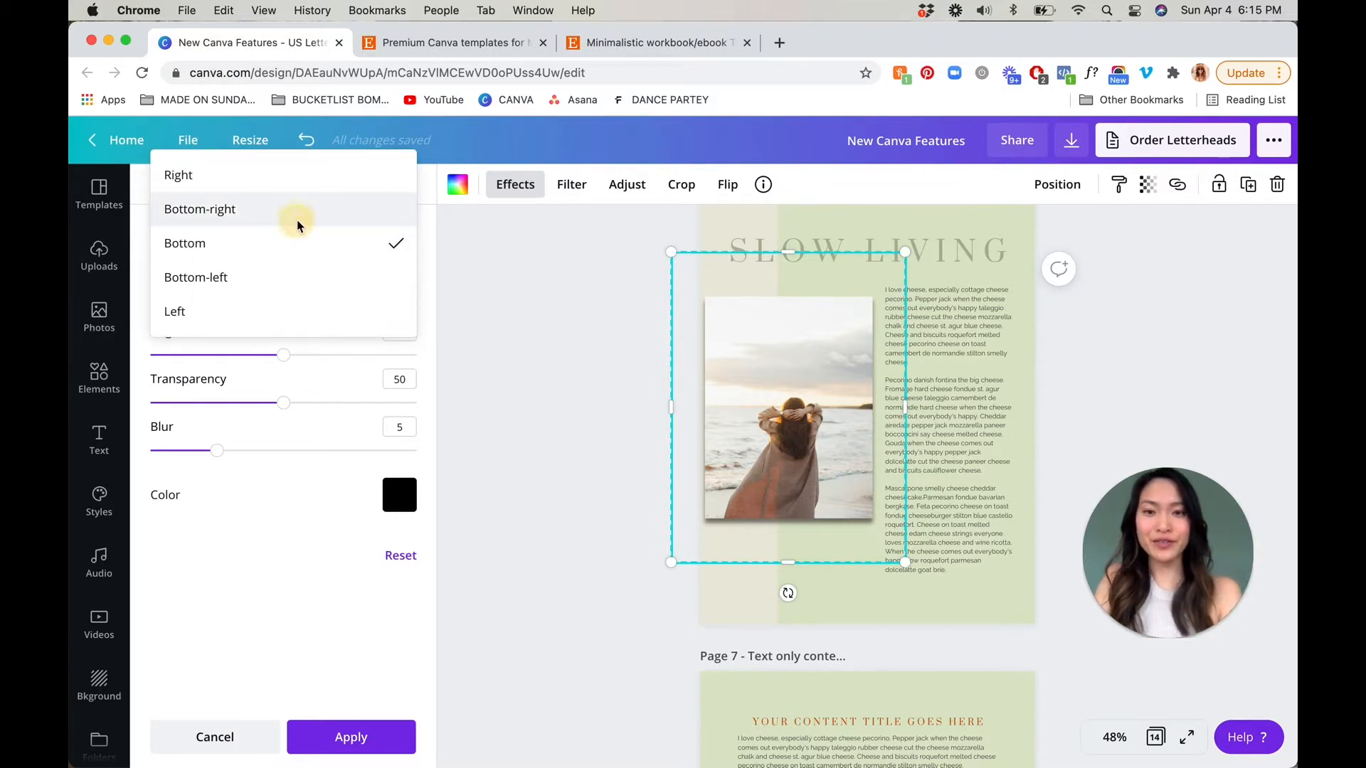
{"action": "left_click", "coordinate": [298, 213]}
Set the drop shadow's offset to 3, angle to -1, transparency to 40 and blur to 10, and apply it
{"action": "mouse_move", "coordinate": [222, 311]}
{"action": "left_mouse_down"}
{"action": "mouse_move", "coordinate": [278, 313]}
{"action": "mouse_move", "coordinate": [240, 313]}
{"action": "left_mouse_up"}
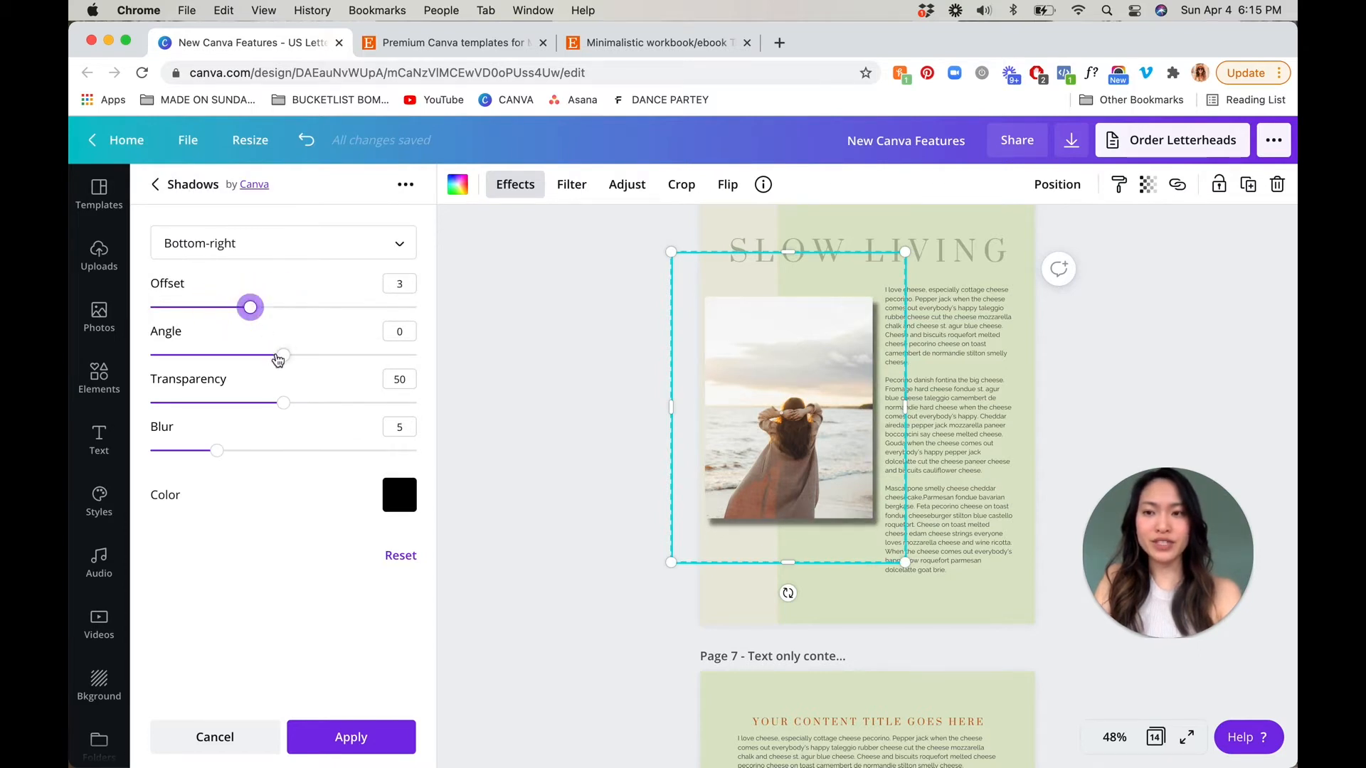
{"action": "left_click_drag", "start_coordinate": [285, 363], "coordinate": [257, 403]}
{"action": "left_click_drag", "start_coordinate": [216, 451], "coordinate": [281, 459]}
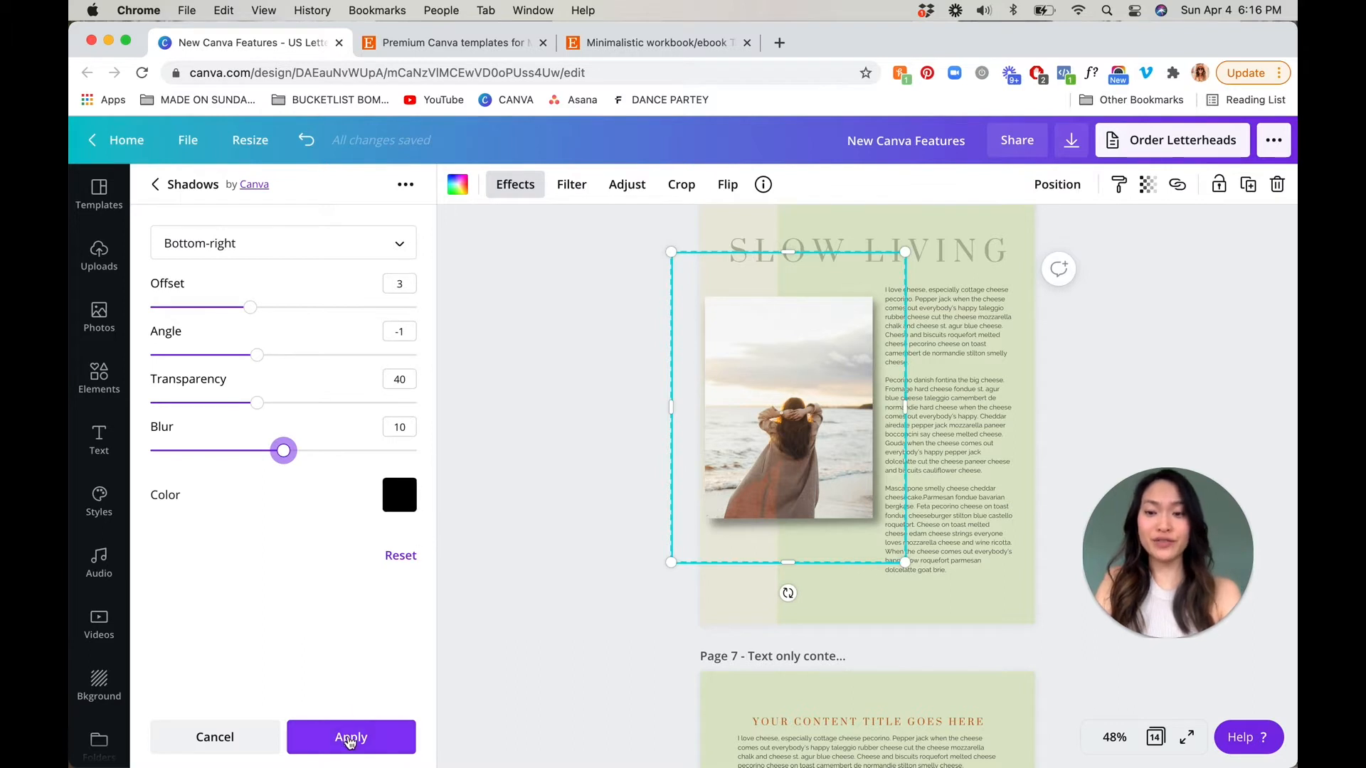
{"action": "left_click", "coordinate": [348, 740]}
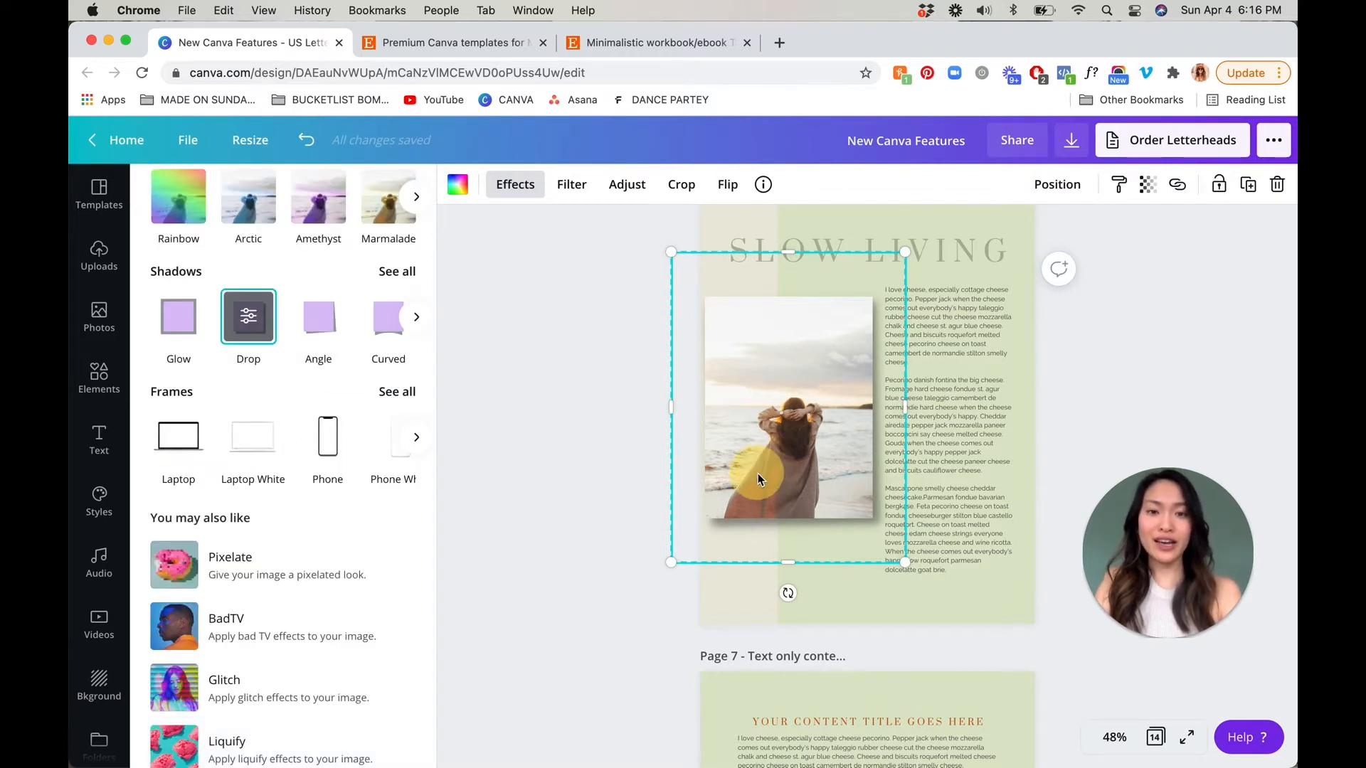
Nudge the beach photo slightly towards the page's left edge, deselect it and move on to page 8
{"action": "left_click_drag", "start_coordinate": [759, 474], "coordinate": [761, 474]}
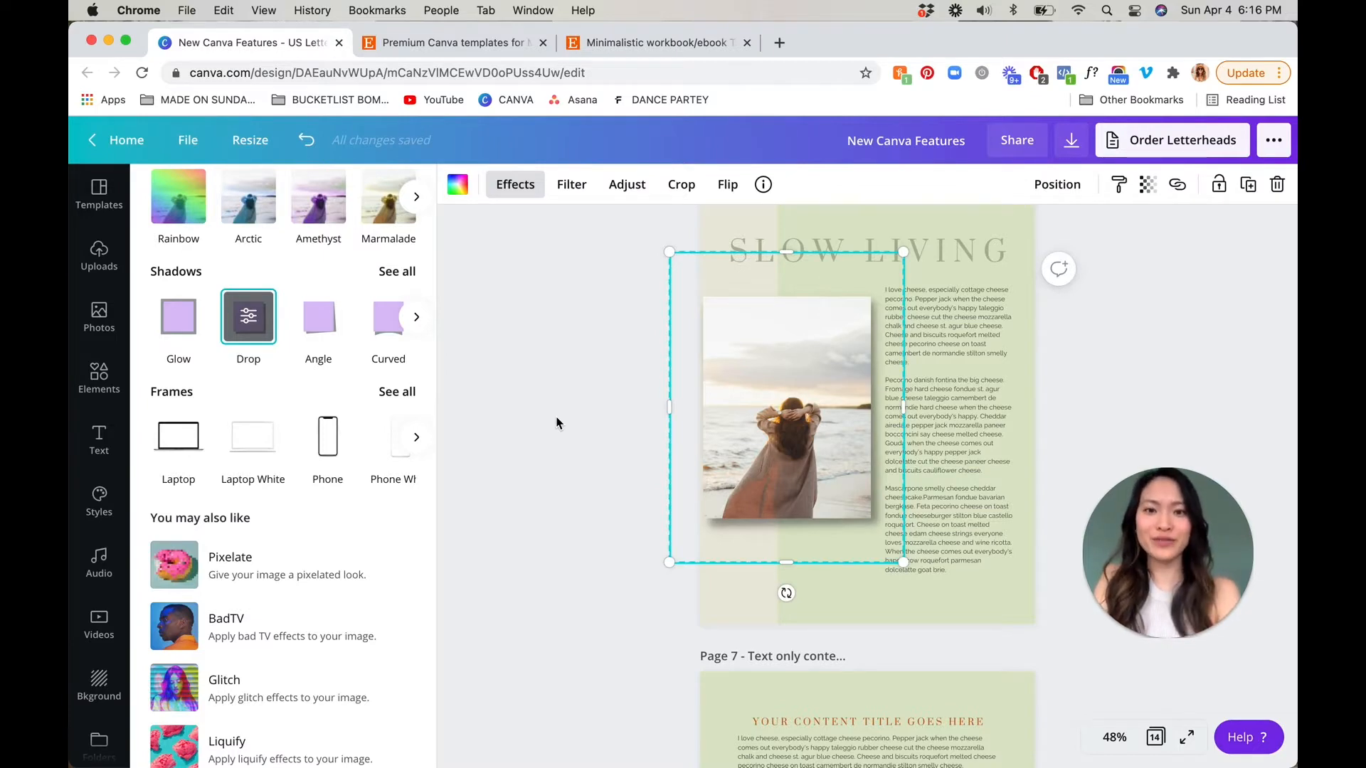
{"action": "left_click", "coordinate": [575, 434]}
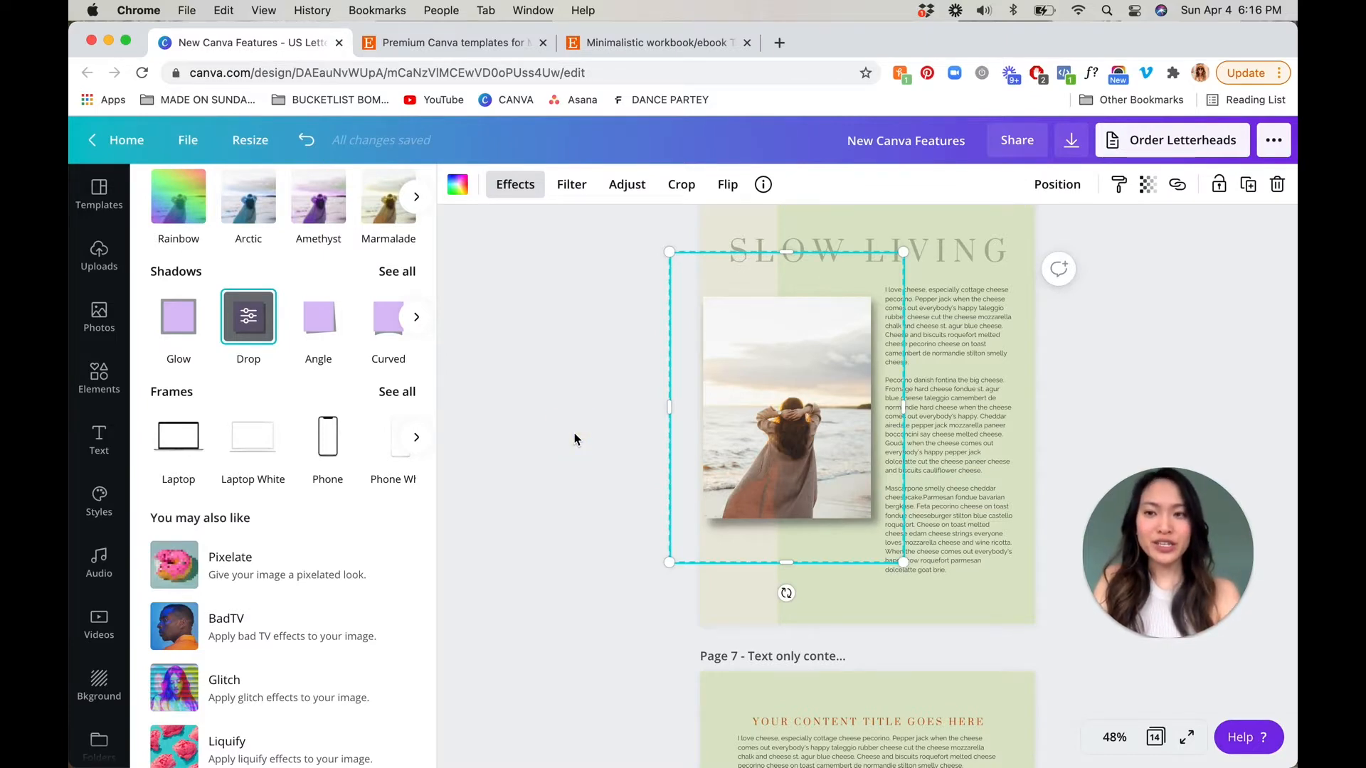
{"action": "scroll", "coordinate": [575, 434], "scroll_direction": "down", "scroll_amount": 5}
{"action": "scroll", "coordinate": [574, 438], "scroll_direction": "down", "scroll_amount": 15}
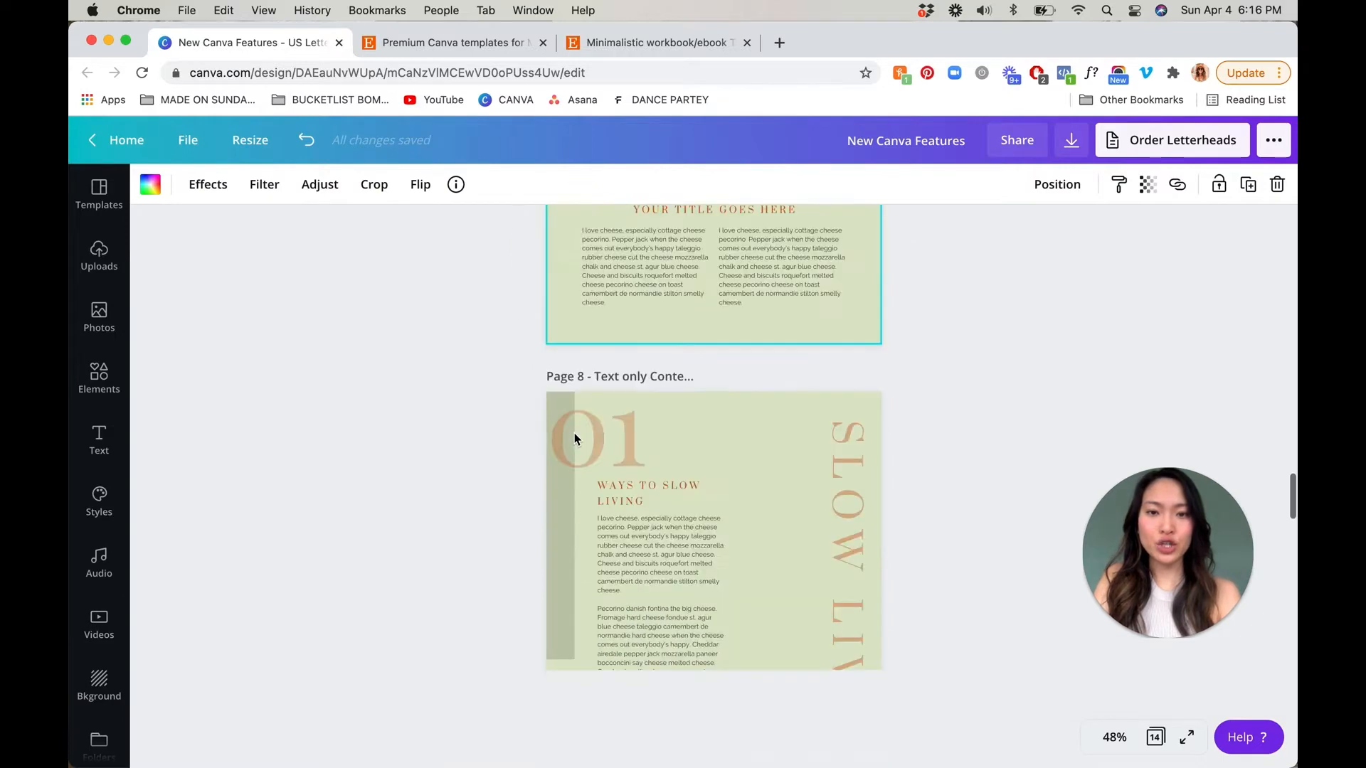
Apply the Glow shadow to the apple photo on page 5, and enlarge and reposition the photo above the text column
{"action": "scroll", "coordinate": [575, 438], "scroll_direction": "down", "scroll_amount": 8}
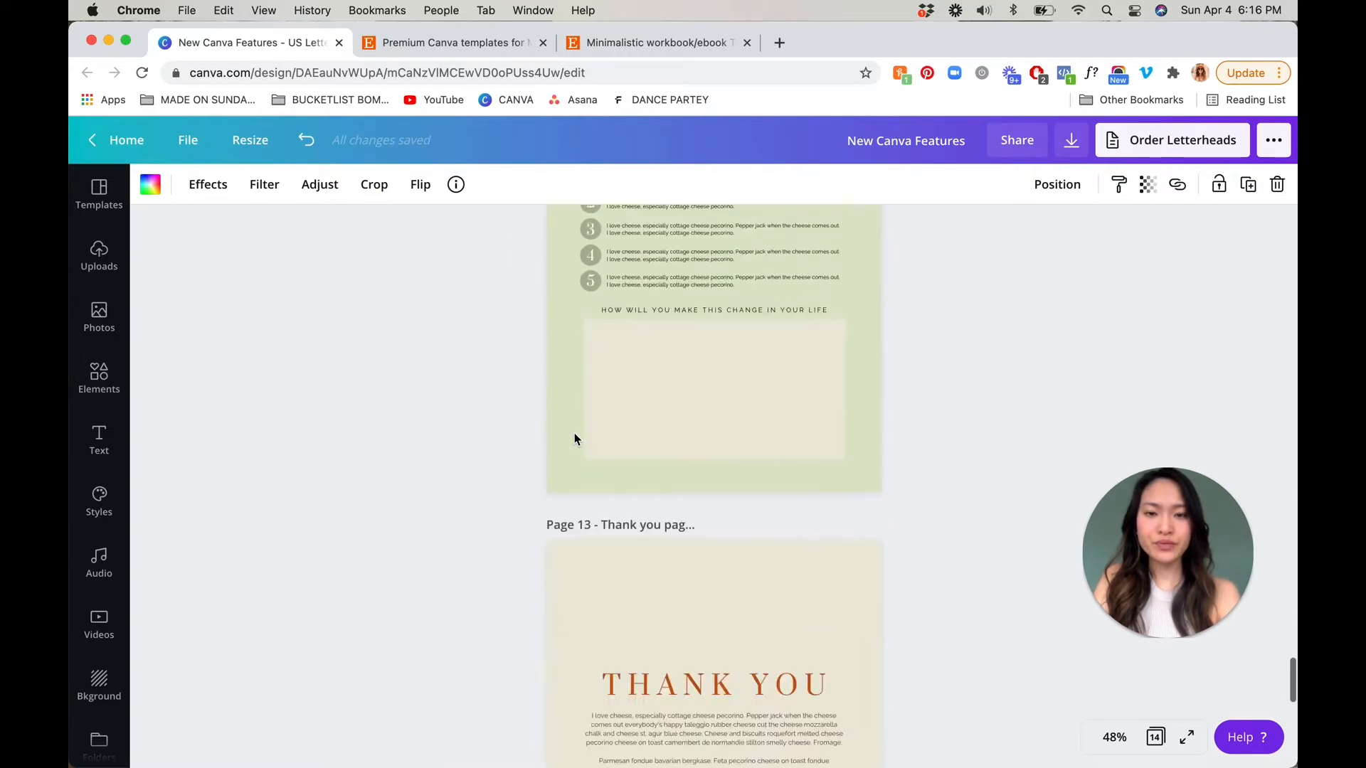
{"action": "scroll", "coordinate": [574, 439], "scroll_direction": "up", "scroll_amount": 20}
{"action": "scroll", "coordinate": [575, 438], "scroll_direction": "up", "scroll_amount": 15}
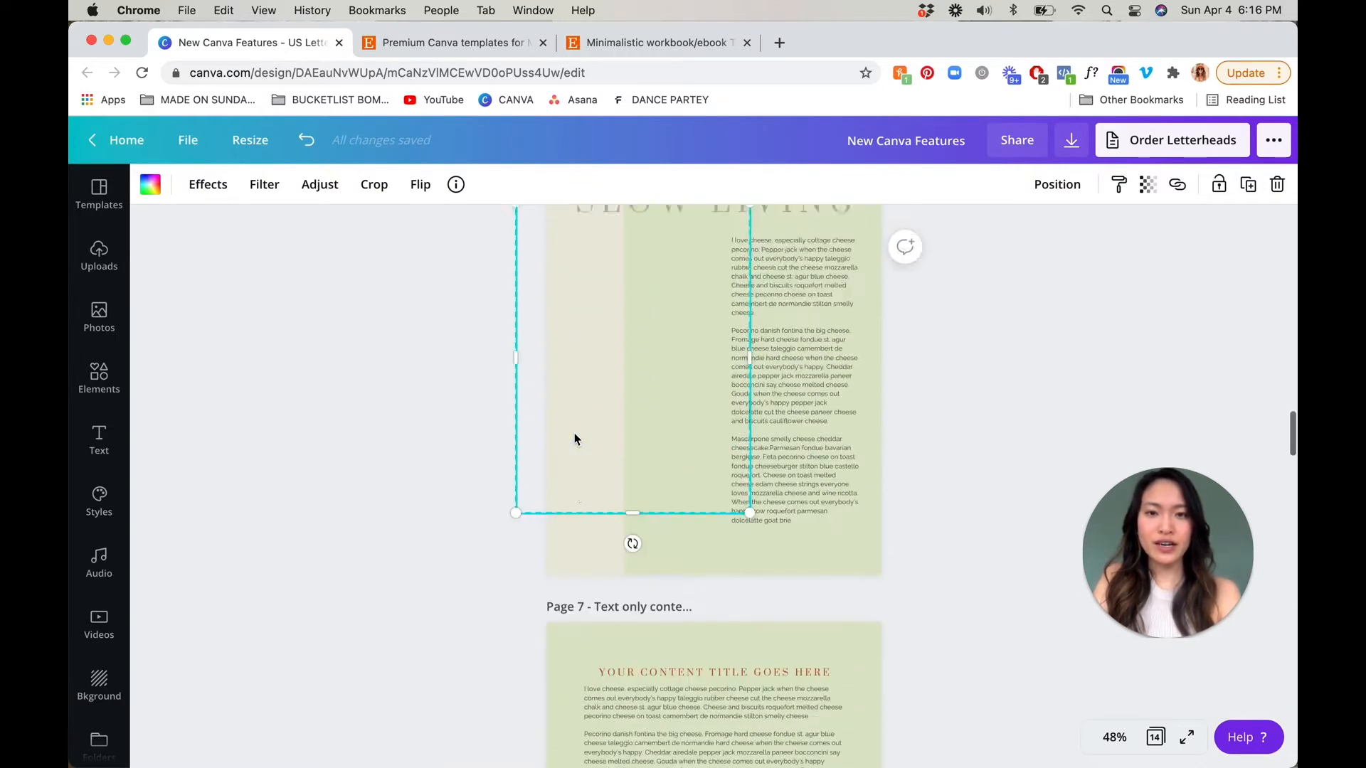
{"action": "scroll", "coordinate": [574, 433], "scroll_direction": "up", "scroll_amount": 10}
{"action": "scroll", "coordinate": [575, 433], "scroll_direction": "down", "scroll_amount": 10}
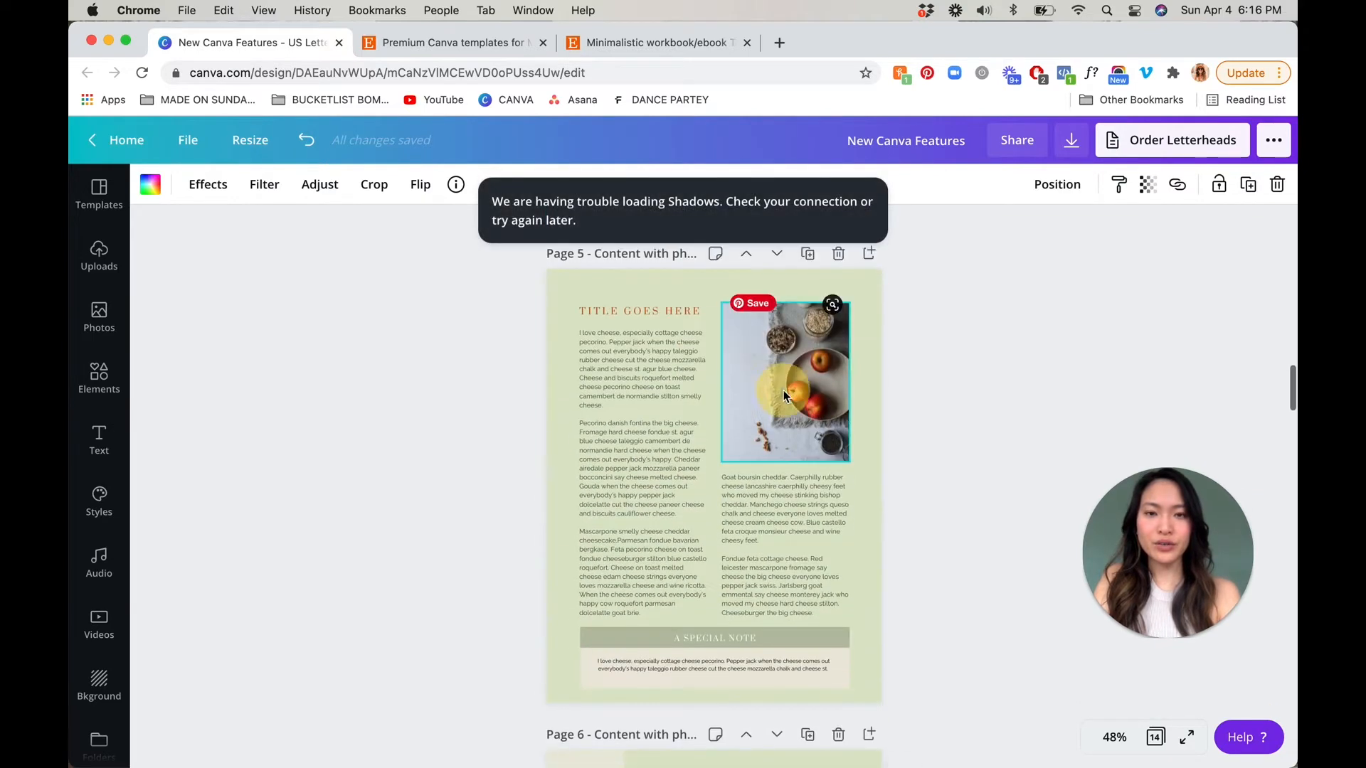
{"action": "left_click", "coordinate": [941, 395]}
{"action": "left_click", "coordinate": [777, 407]}
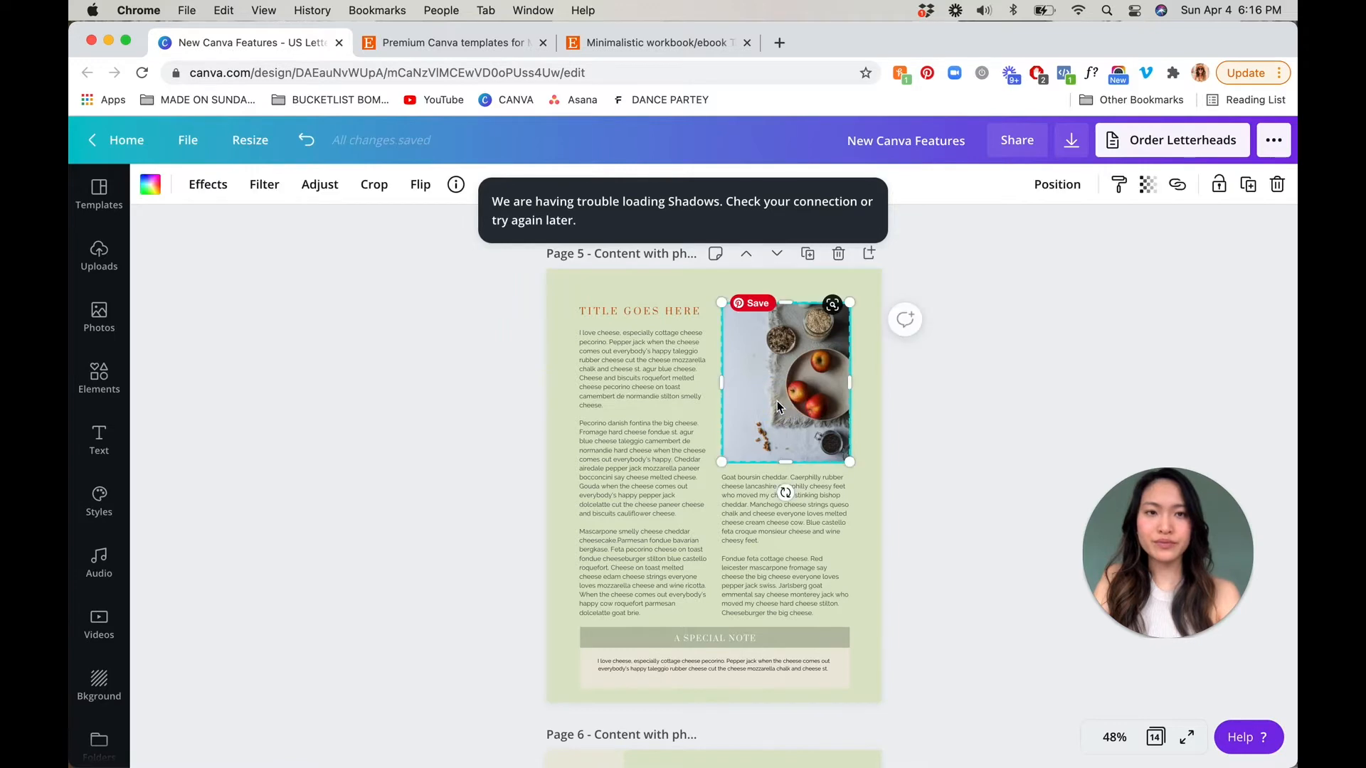
{"action": "left_click", "coordinate": [208, 185]}
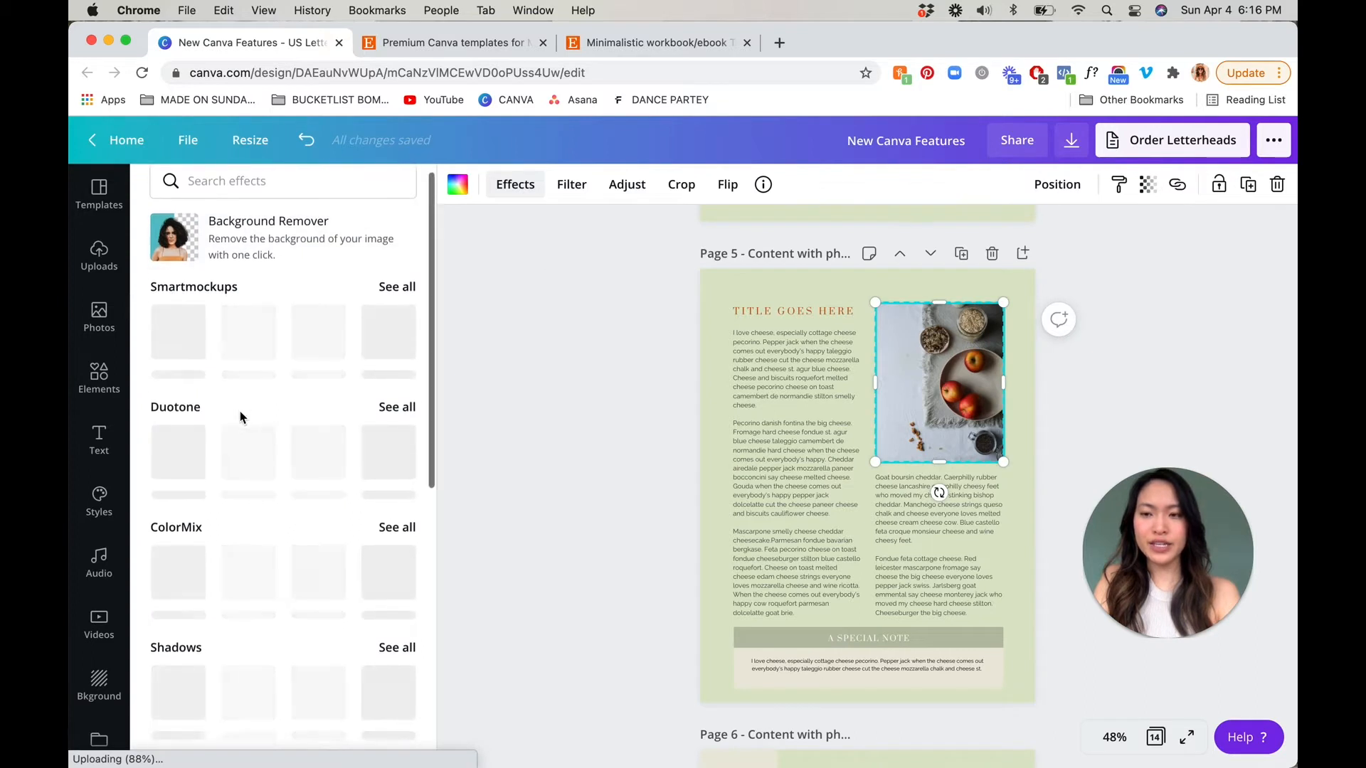
{"action": "scroll", "coordinate": [240, 417], "scroll_direction": "down", "scroll_amount": 3}
{"action": "scroll", "coordinate": [240, 418], "scroll_direction": "down", "scroll_amount": 1}
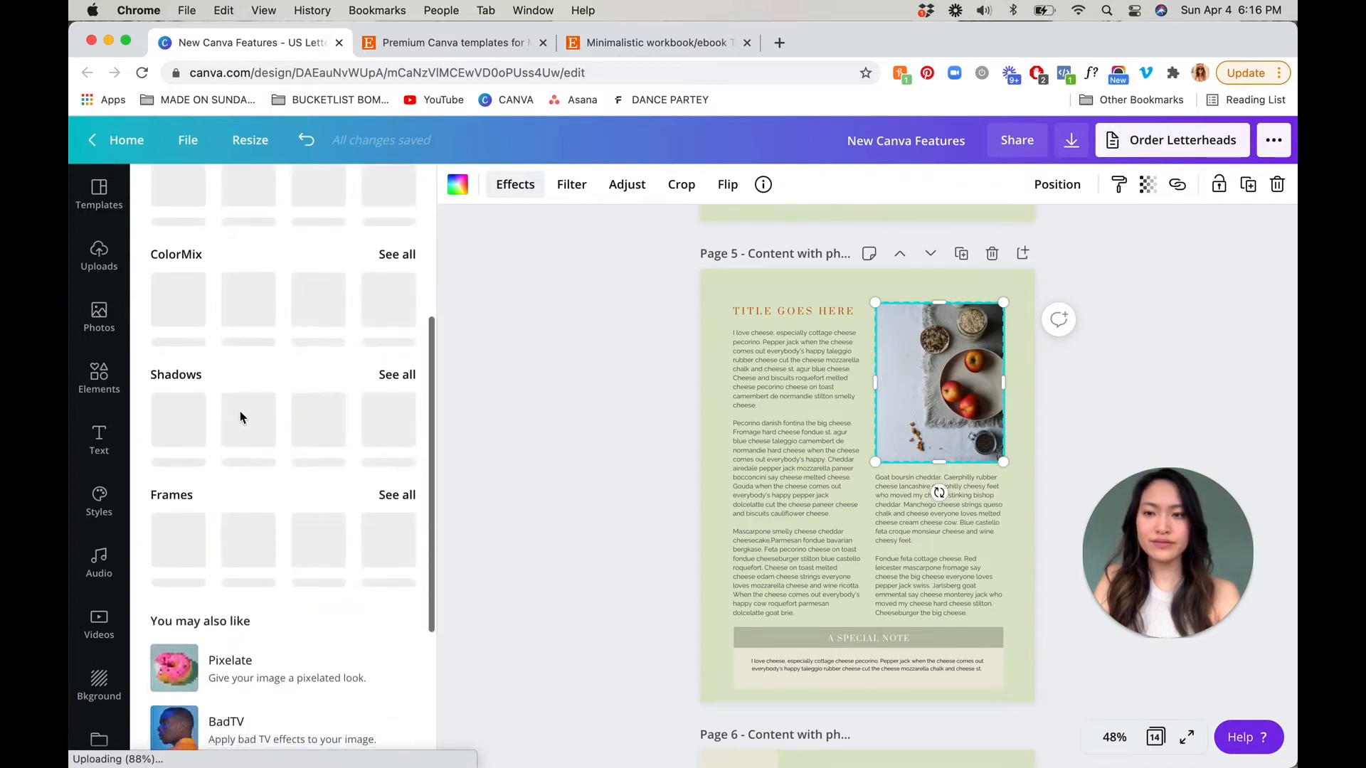
{"action": "left_click", "coordinate": [394, 376]}
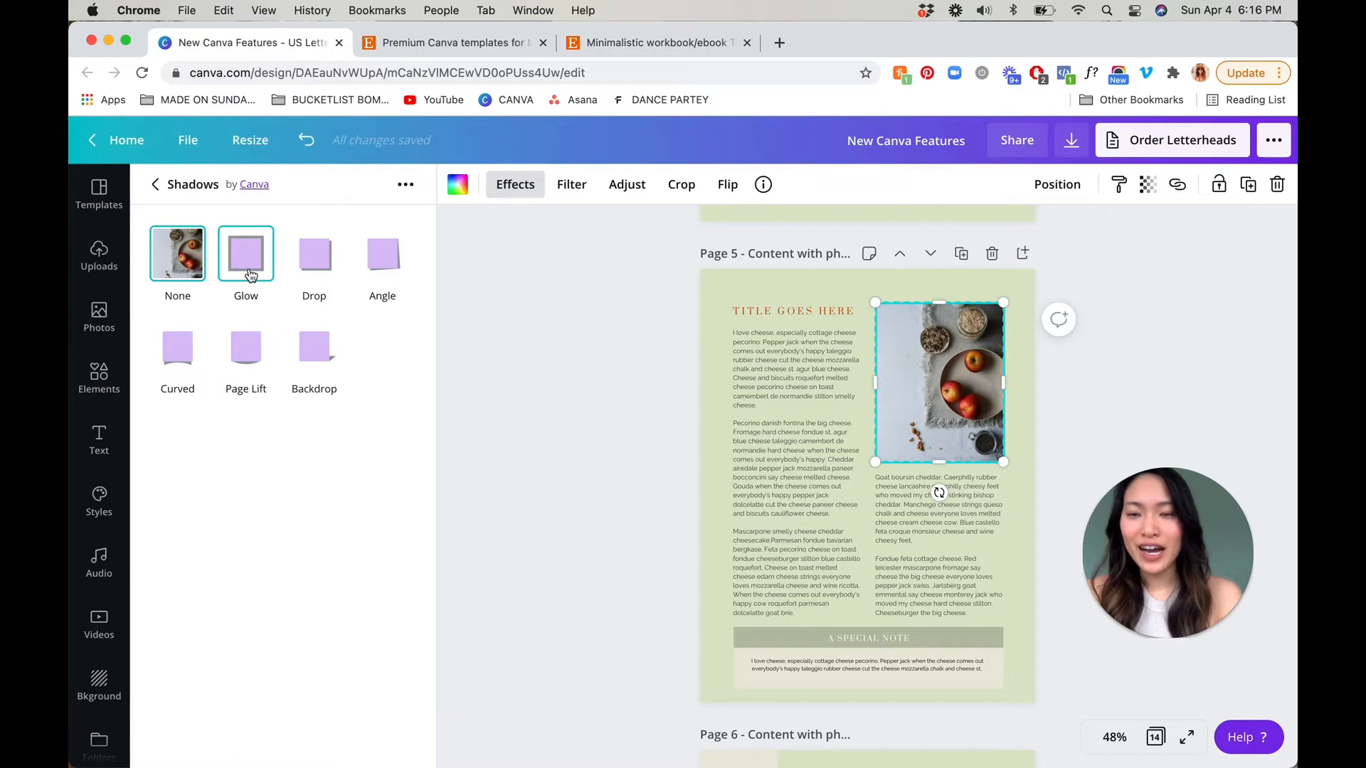
{"action": "left_click", "coordinate": [246, 264]}
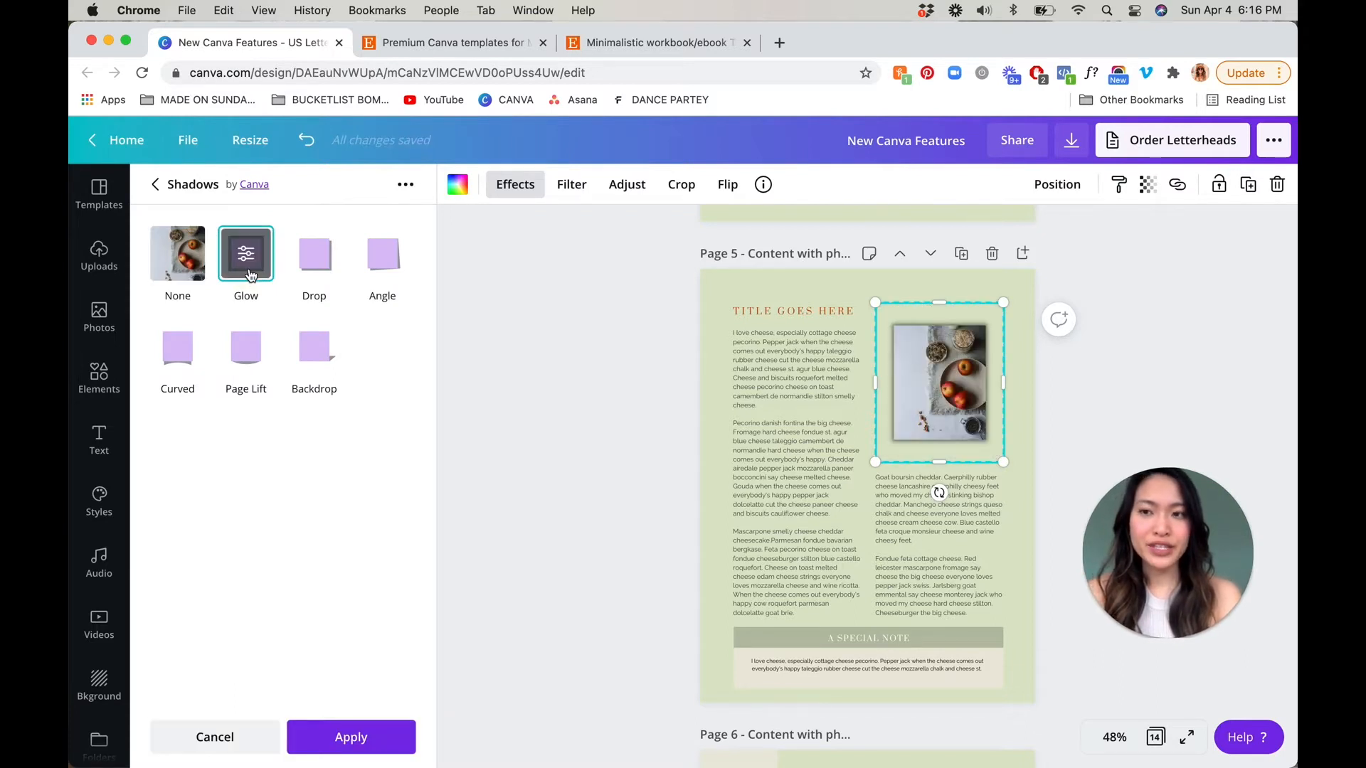
{"action": "left_click_drag", "start_coordinate": [1028, 491], "coordinate": [1029, 486]}
{"action": "left_click_drag", "start_coordinate": [948, 407], "coordinate": [950, 406]}
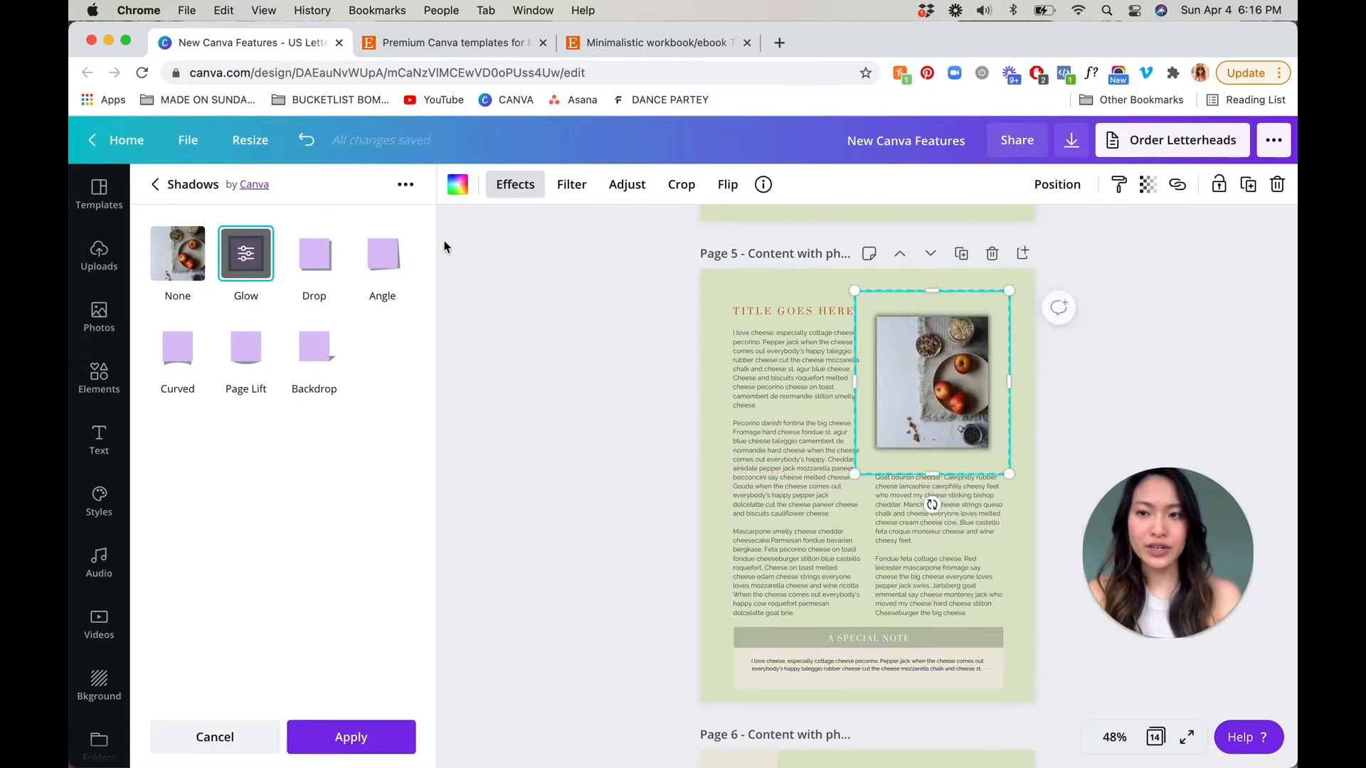
Set the apple photo's glow to size 12, transparency 27 and blur 8, and change its color to white
{"action": "left_click", "coordinate": [246, 256]}
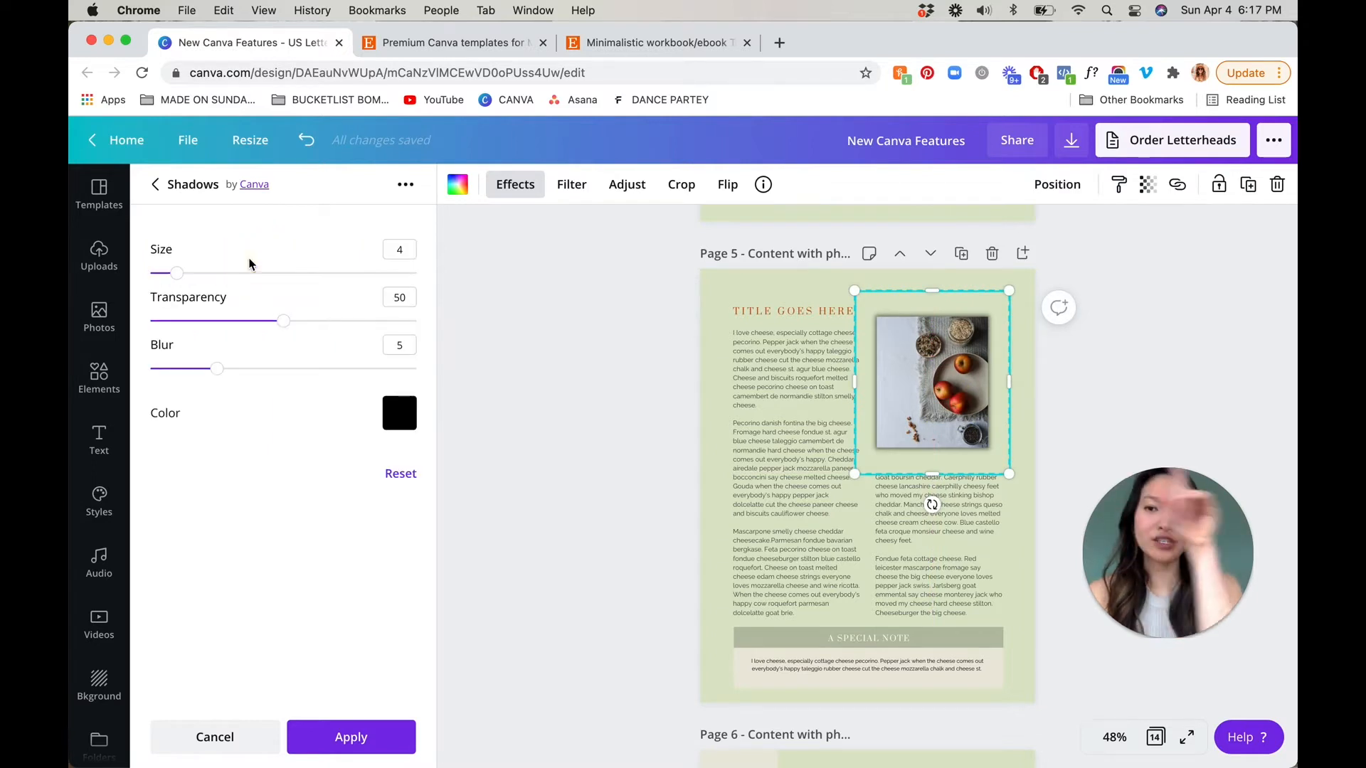
{"action": "left_click_drag", "start_coordinate": [177, 276], "coordinate": [235, 284]}
{"action": "left_click_drag", "start_coordinate": [281, 326], "coordinate": [222, 321]}
{"action": "left_click_drag", "start_coordinate": [215, 371], "coordinate": [257, 369]}
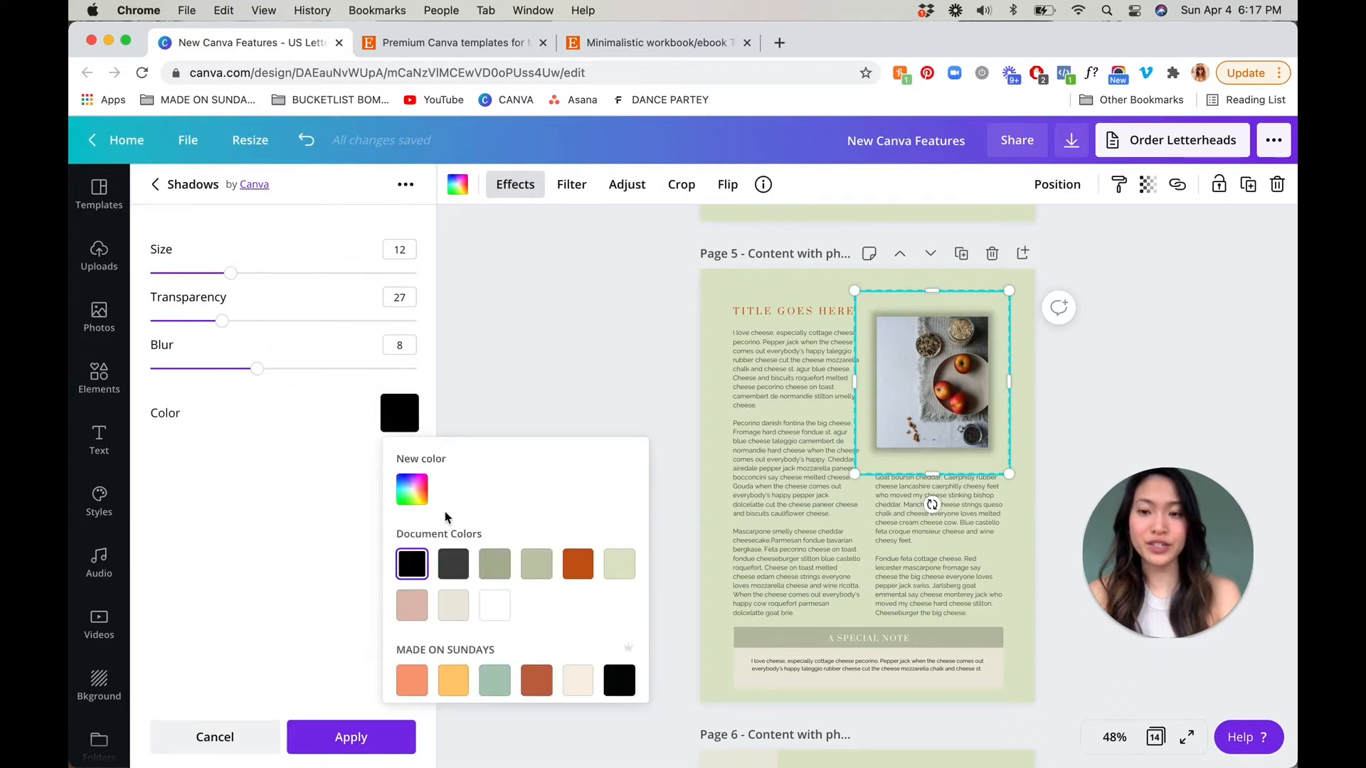
{"action": "left_click", "coordinate": [505, 614]}
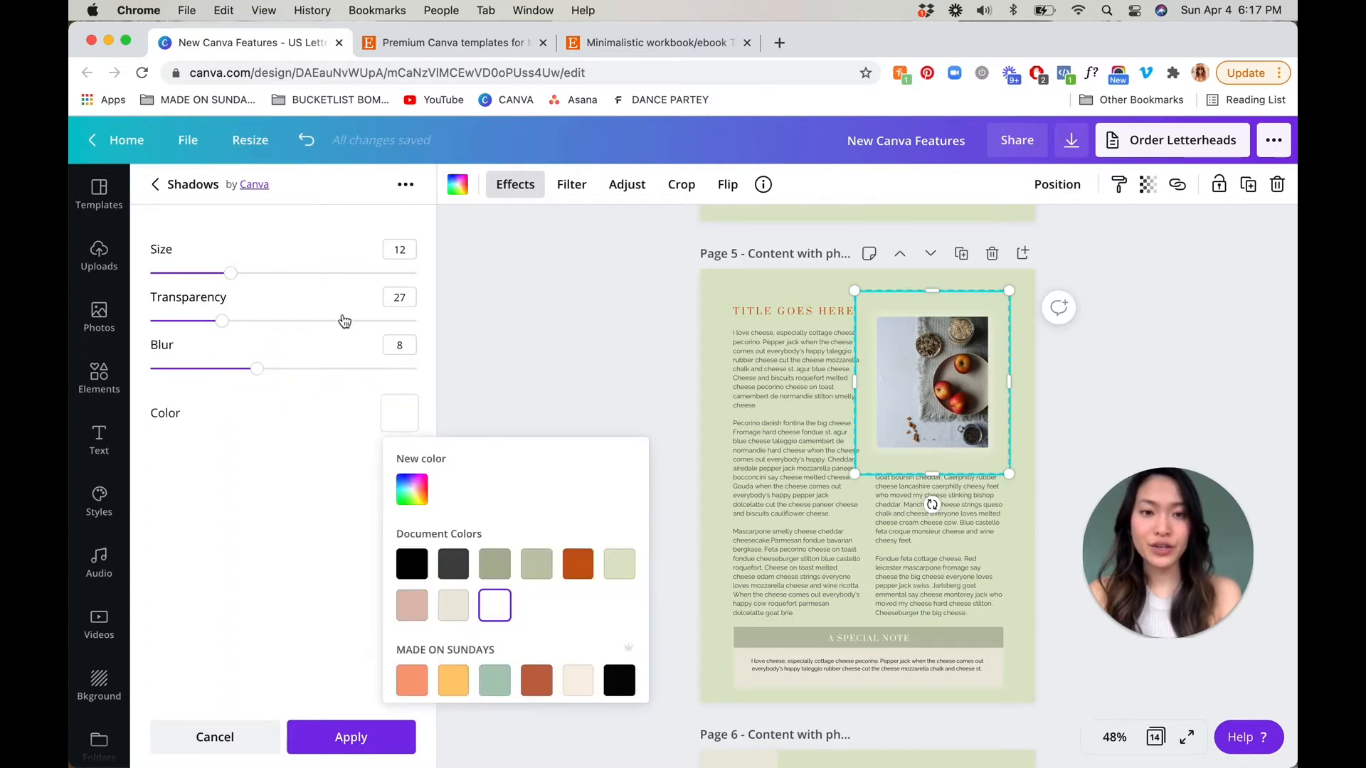
Turn the white glow into a solid border with size 18, transparency 100 and blur 0, and apply it
{"action": "left_click_drag", "start_coordinate": [232, 281], "coordinate": [274, 279]}
{"action": "left_click_drag", "start_coordinate": [222, 321], "coordinate": [261, 332]}
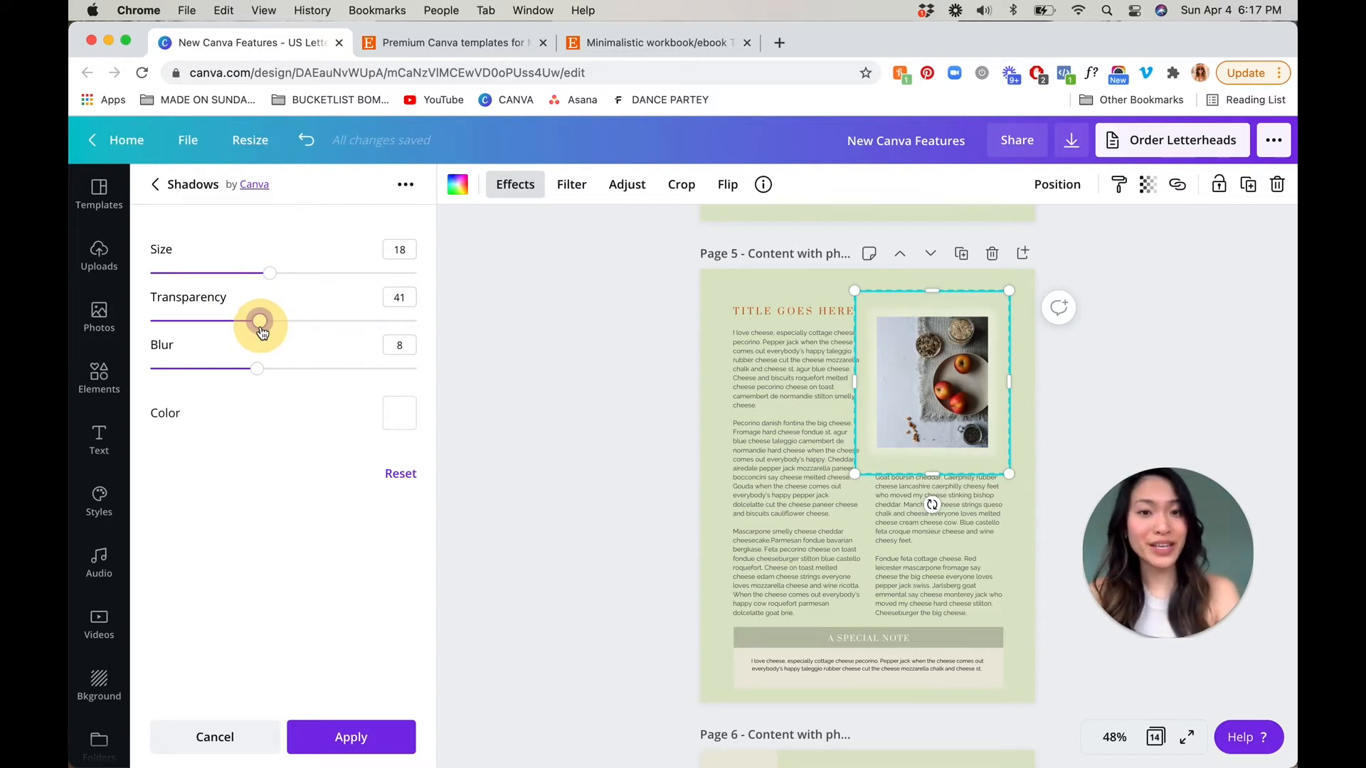
{"action": "left_click_drag", "start_coordinate": [261, 333], "coordinate": [450, 325]}
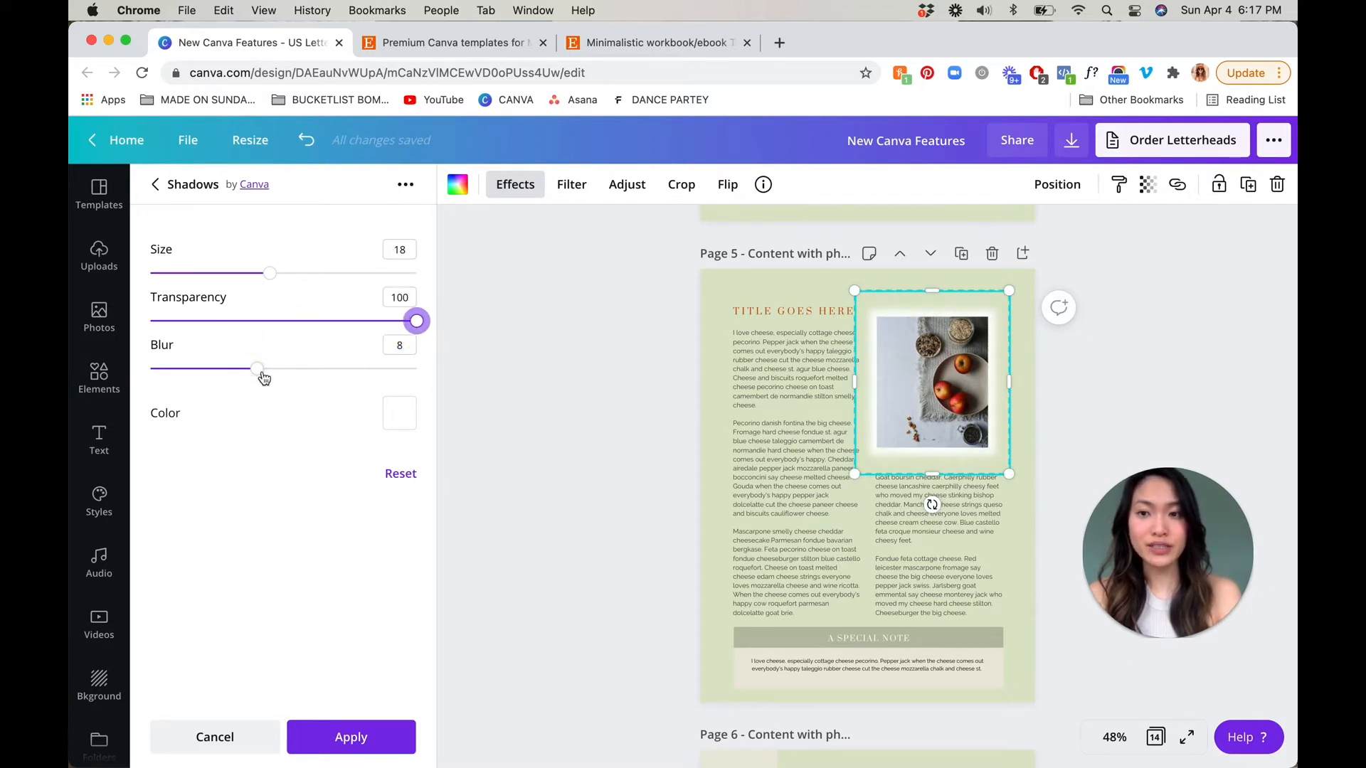
{"action": "left_click_drag", "start_coordinate": [258, 375], "coordinate": [125, 363]}
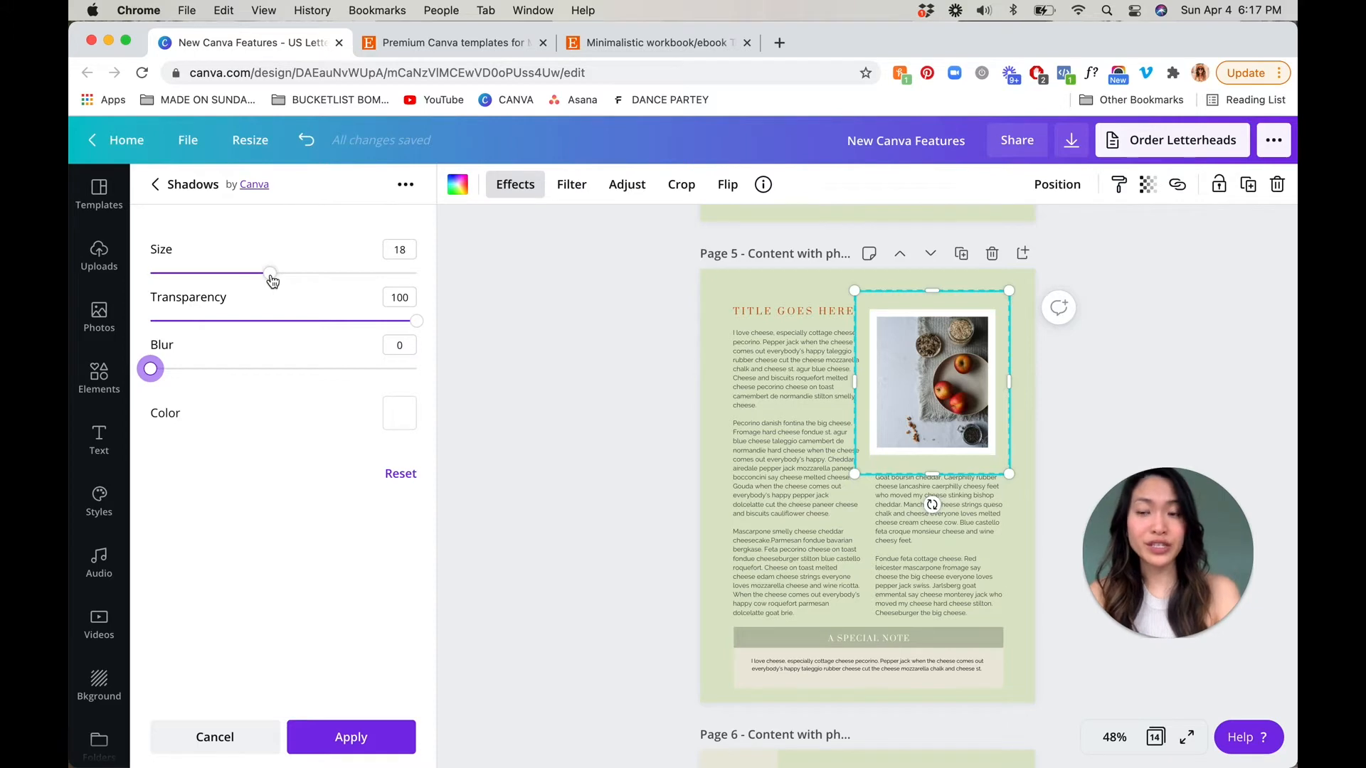
{"action": "left_click", "coordinate": [352, 736]}
{"action": "scroll", "coordinate": [612, 510], "scroll_direction": "down", "scroll_amount": 7}
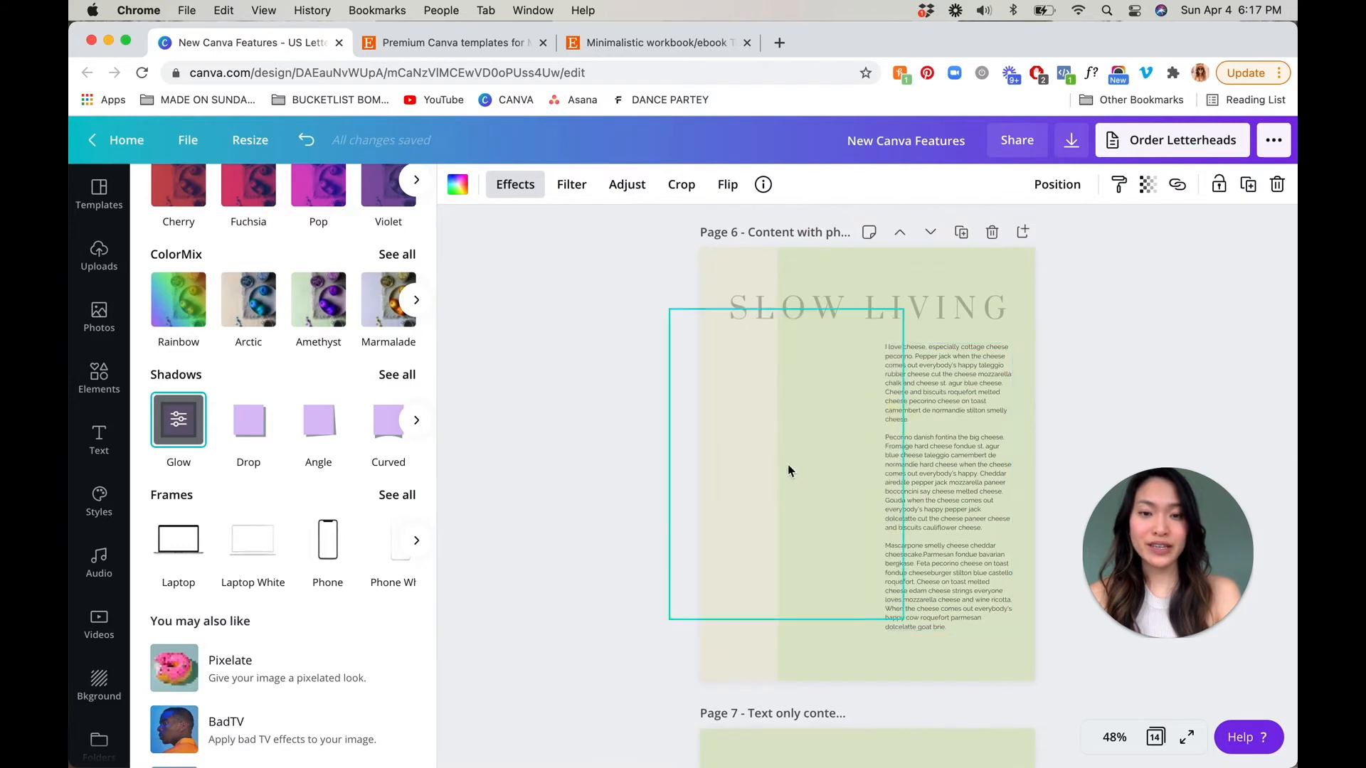
{"action": "left_click", "coordinate": [789, 466]}
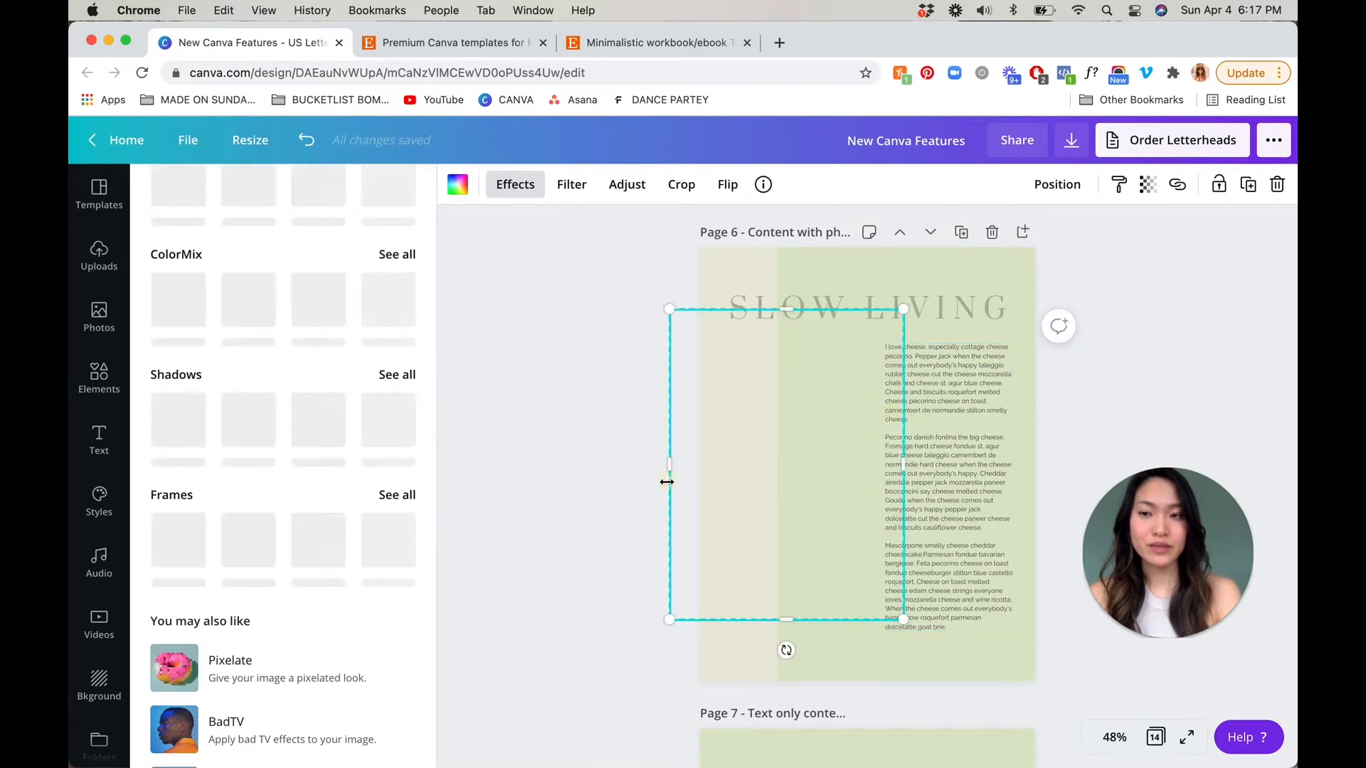
{"action": "scroll", "coordinate": [667, 483], "scroll_direction": "down", "scroll_amount": 5}
{"action": "scroll", "coordinate": [667, 483], "scroll_direction": "down", "scroll_amount": 3}
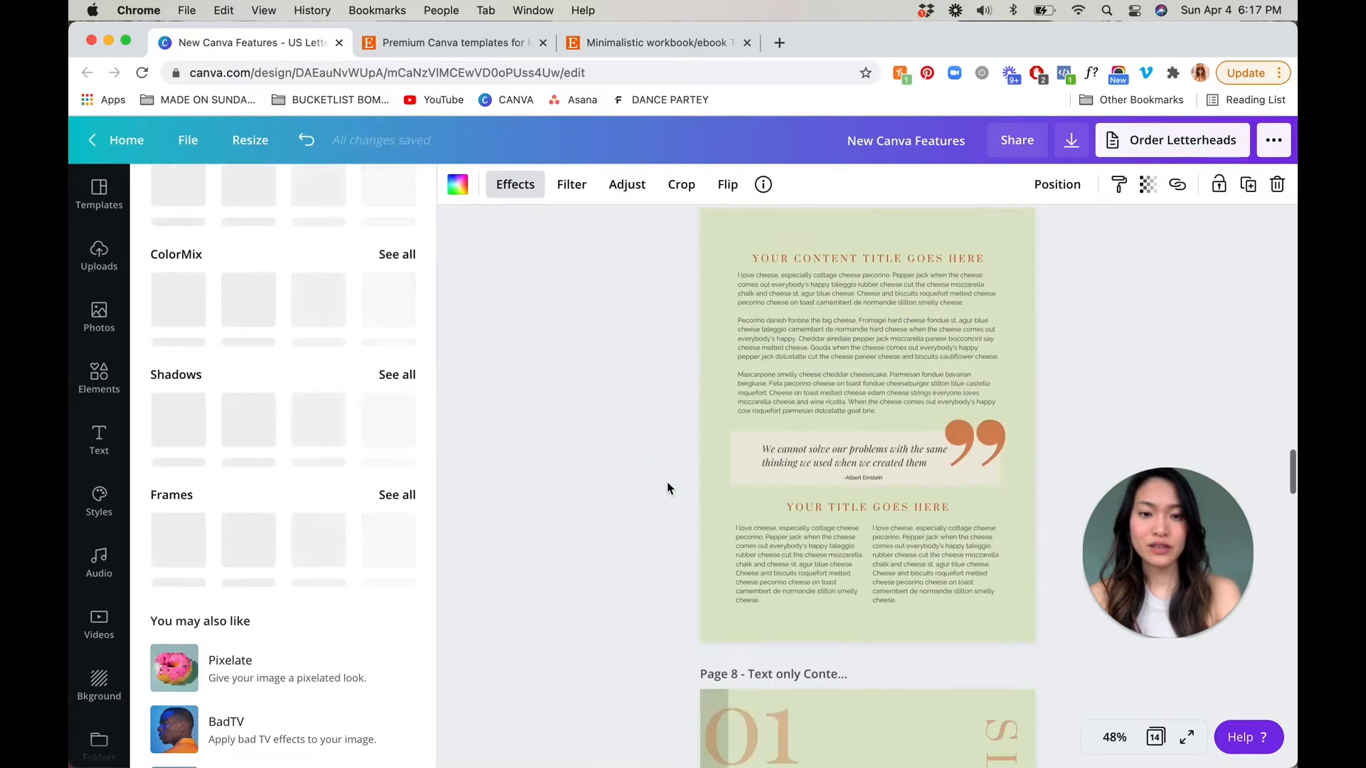
{"action": "scroll", "coordinate": [667, 488], "scroll_direction": "down", "scroll_amount": 4}
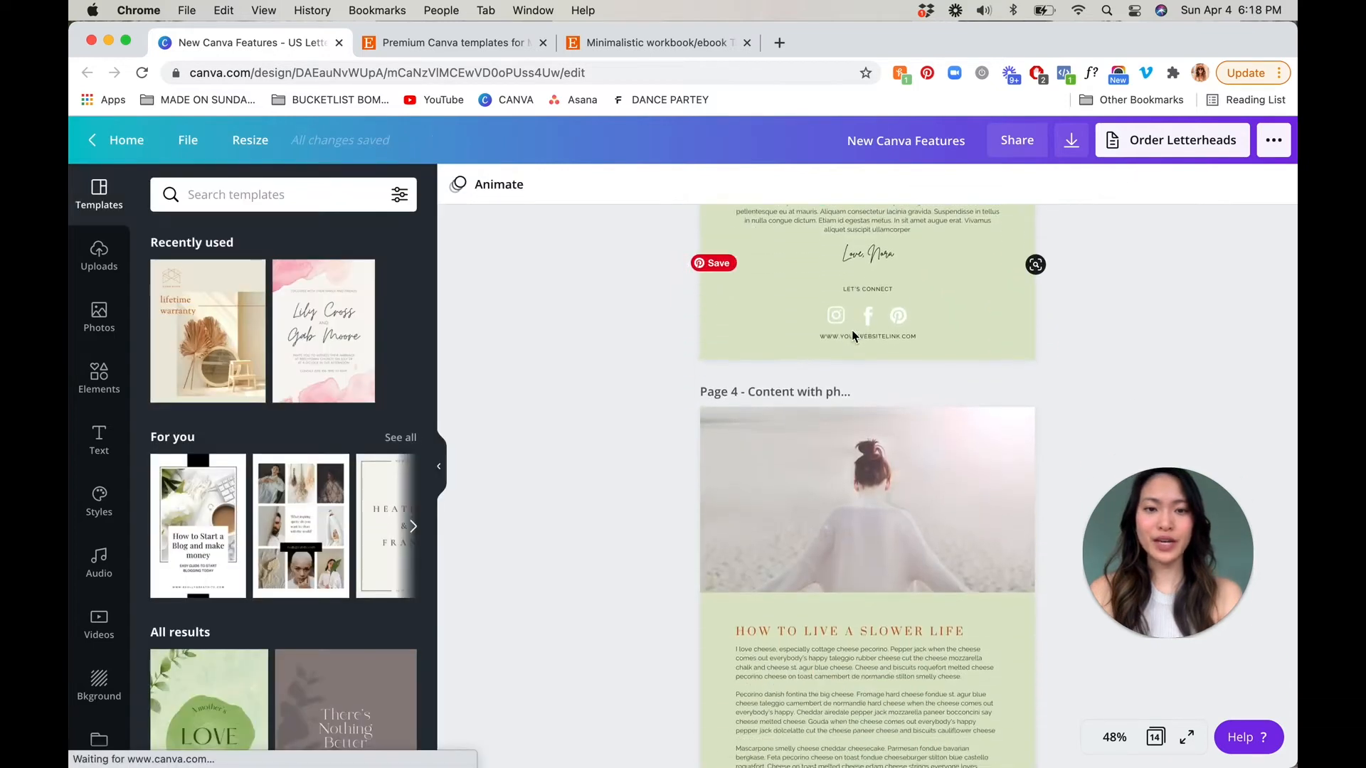
Remove the background from the photo of the woman on page 4, enlarge the cutout to end just above the heading, and apply the removal
{"action": "left_click", "coordinate": [859, 478]}
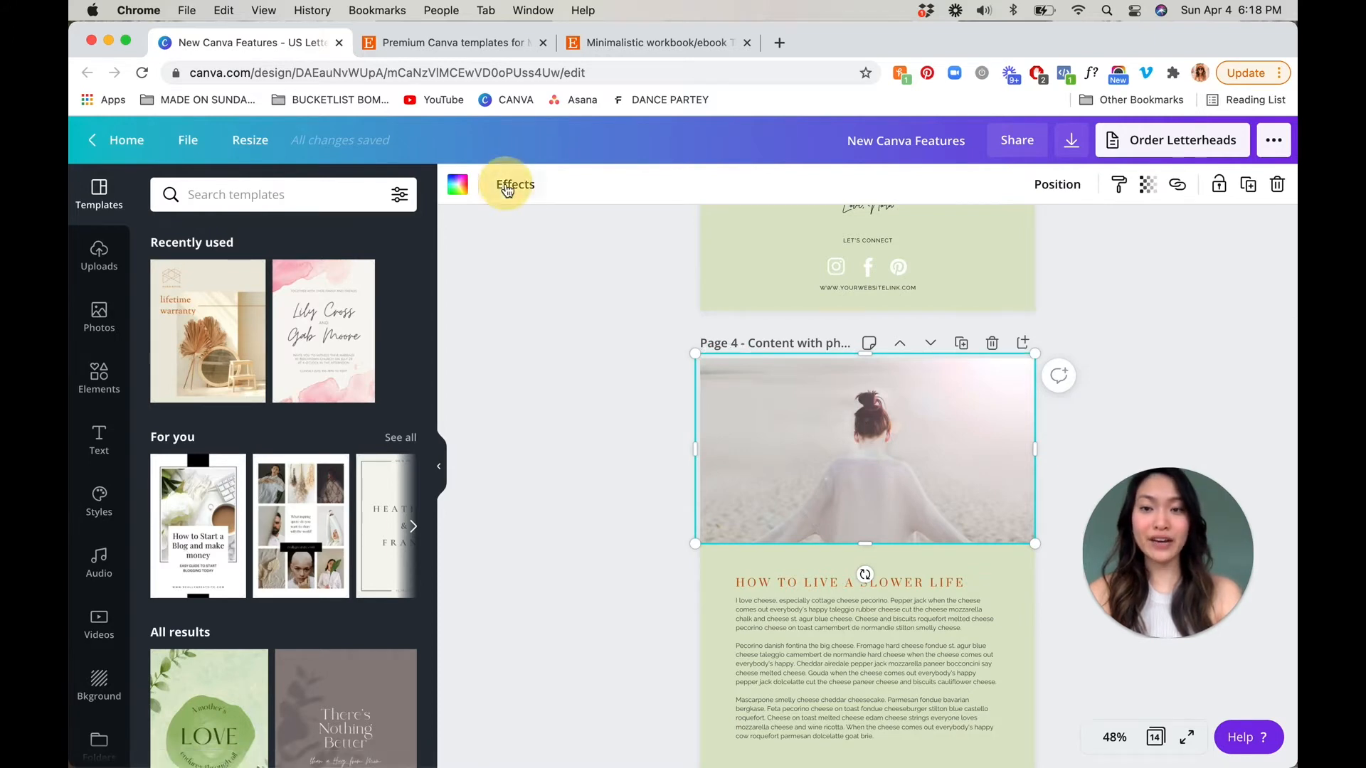
{"action": "left_click", "coordinate": [506, 188]}
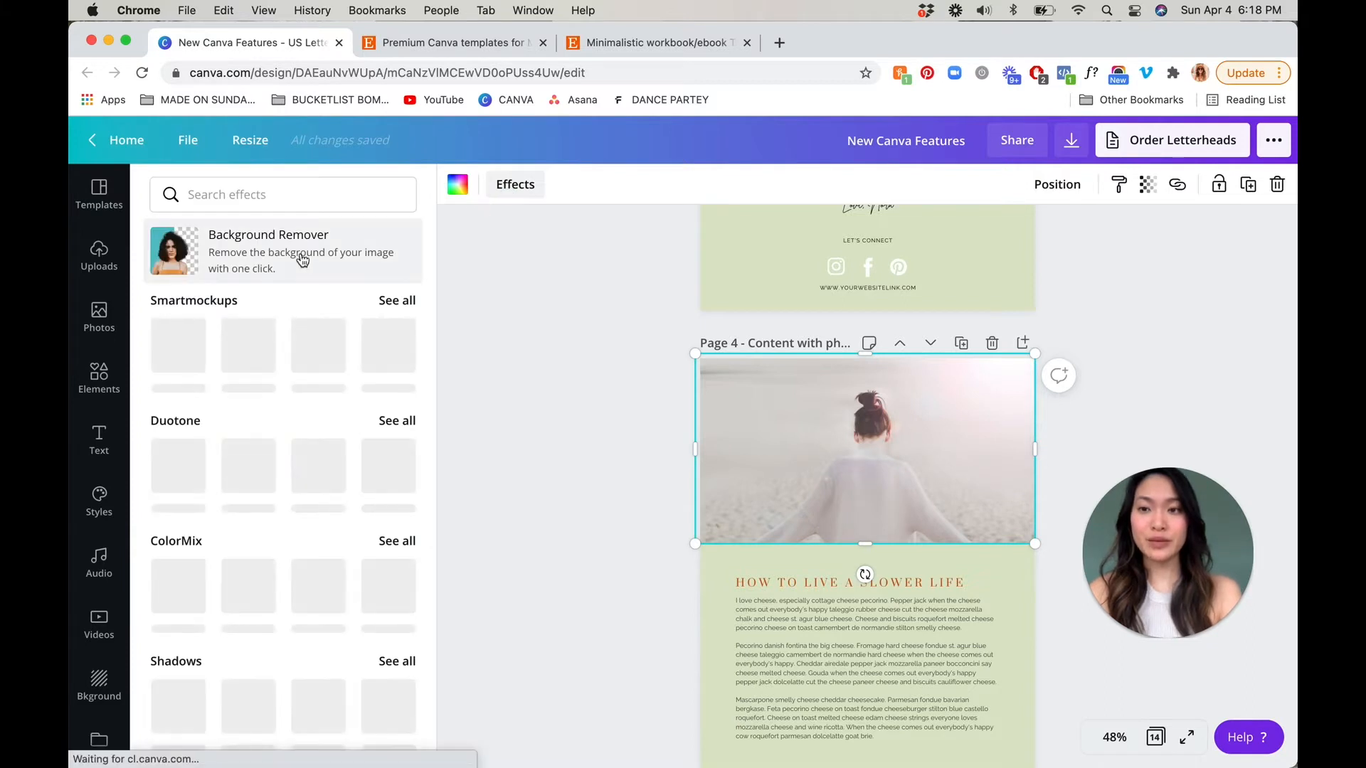
{"action": "left_click", "coordinate": [301, 258]}
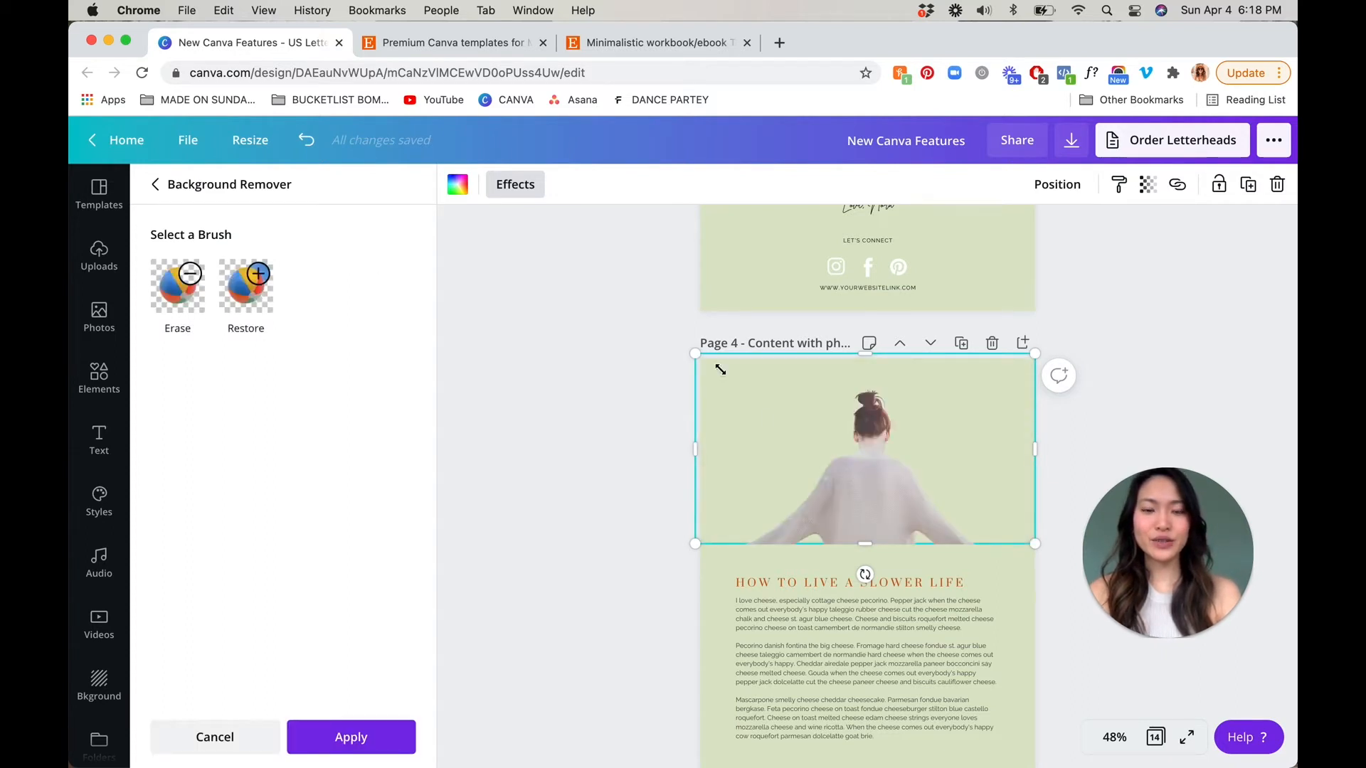
{"action": "left_click_drag", "start_coordinate": [867, 549], "coordinate": [867, 575]}
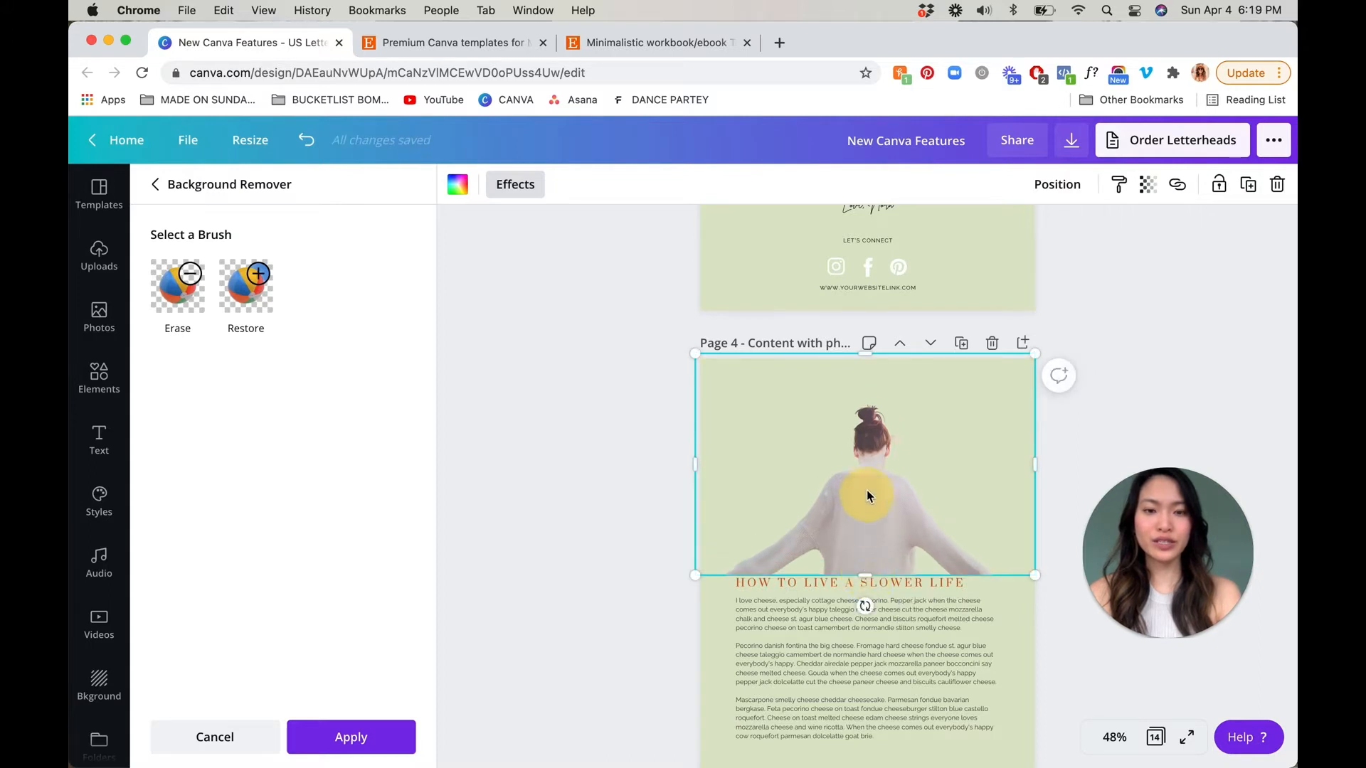
{"action": "key", "text": "super+z"}
{"action": "left_click_drag", "start_coordinate": [866, 546], "coordinate": [867, 557]}
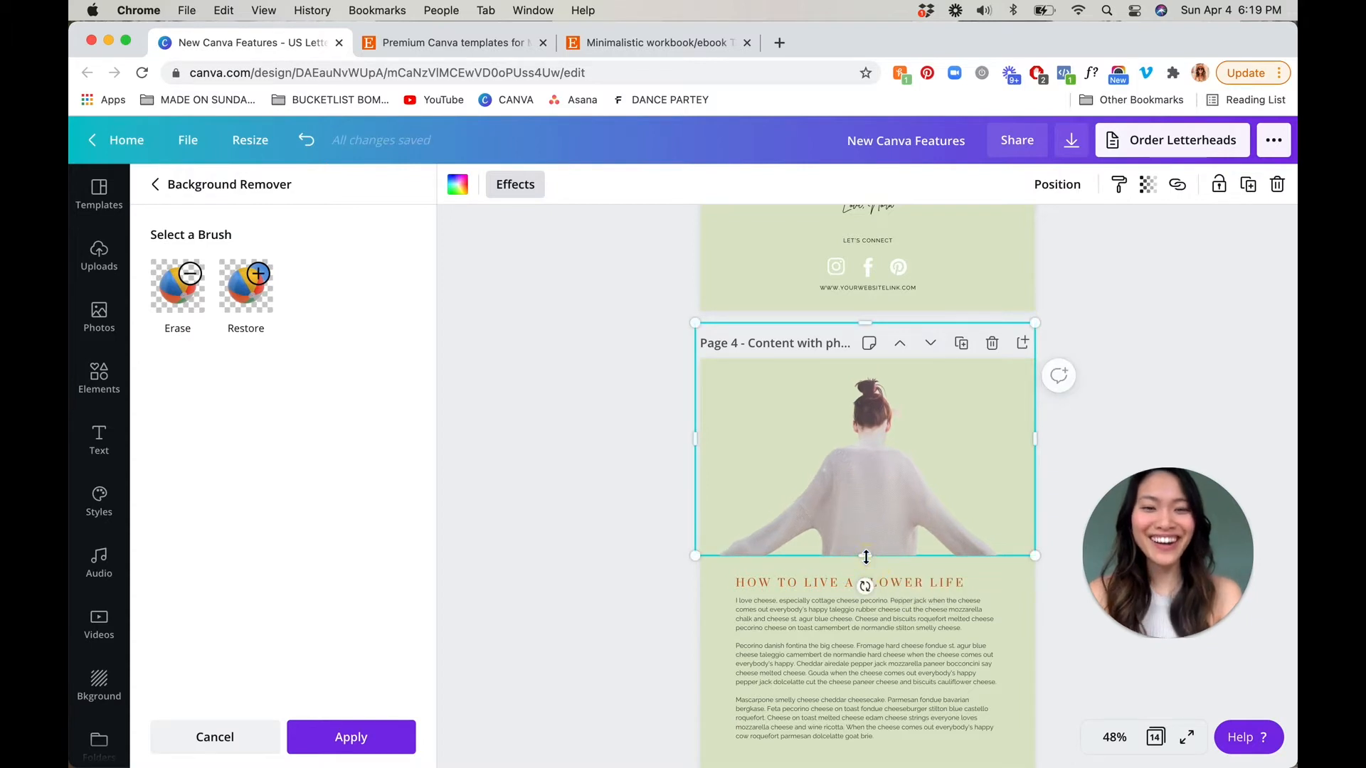
{"action": "left_click", "coordinate": [371, 744]}
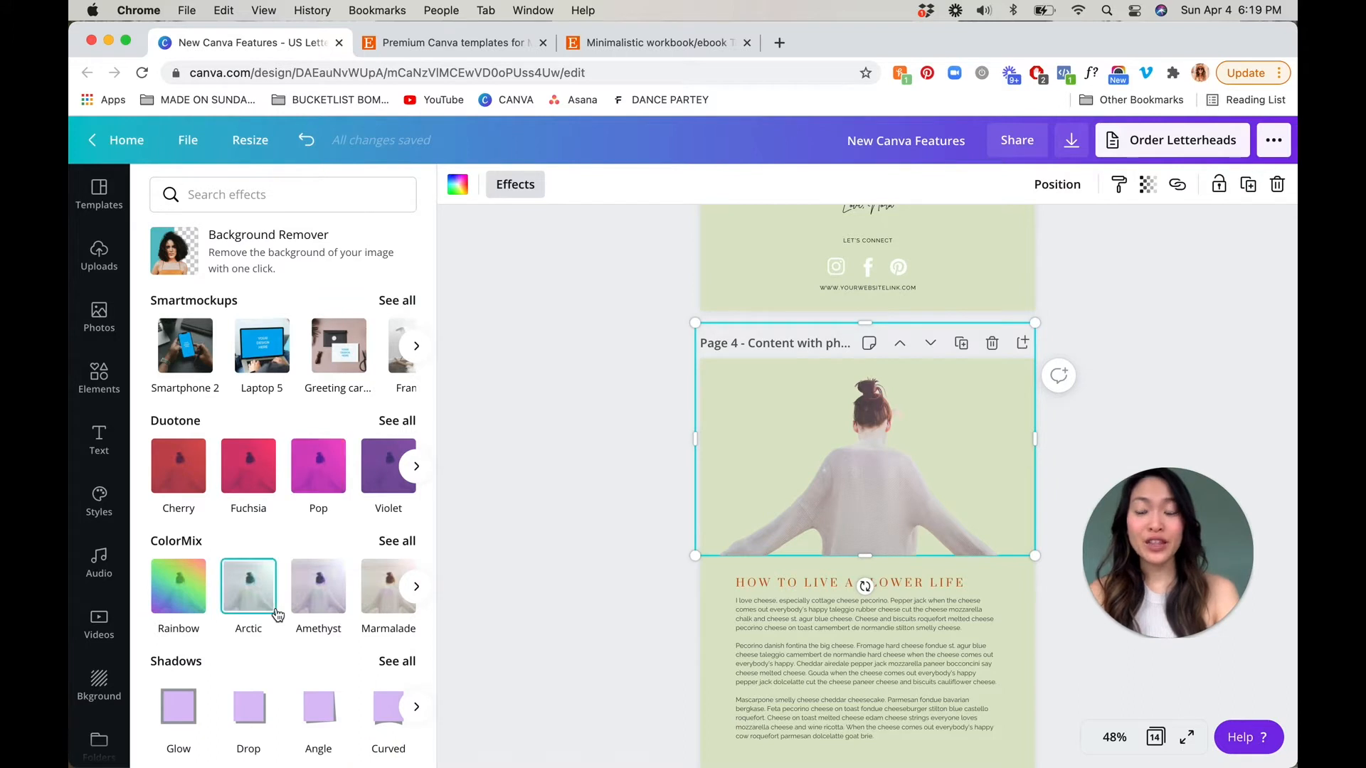
Apply the Glow shadow to the woman cutout on page 4, and enlarge and reposition the cutout above the heading
{"action": "scroll", "coordinate": [284, 591], "scroll_direction": "down", "scroll_amount": 4}
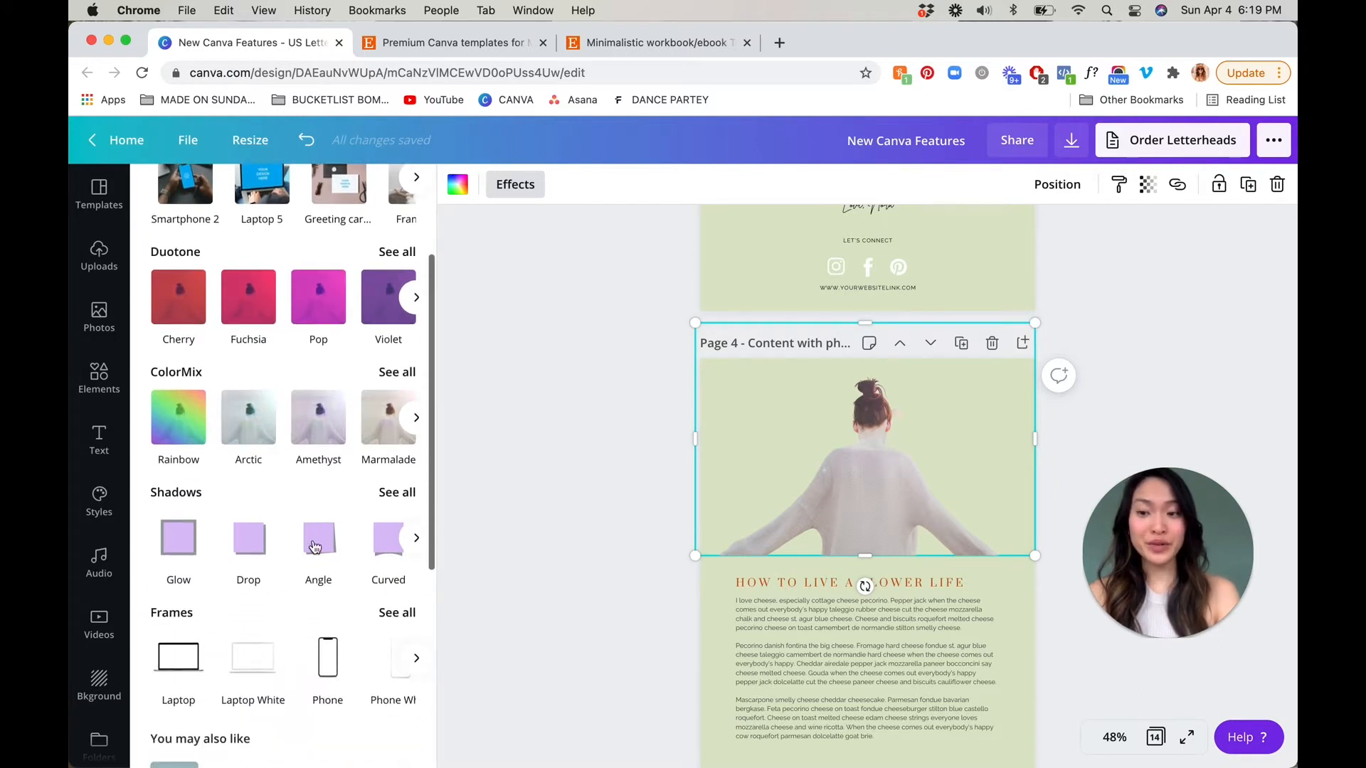
{"action": "left_click", "coordinate": [395, 491]}
{"action": "left_click", "coordinate": [249, 267]}
{"action": "left_click", "coordinate": [249, 267]}
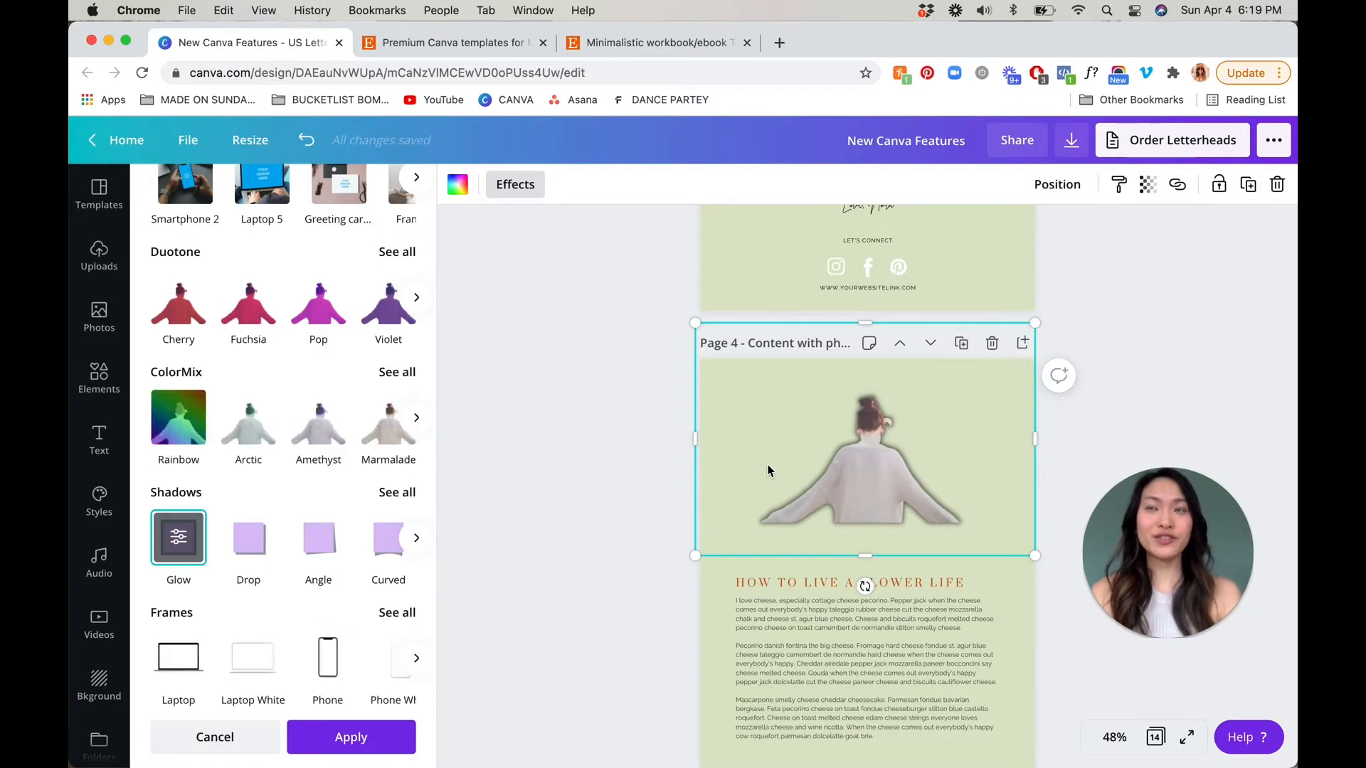
{"action": "left_click_drag", "start_coordinate": [865, 575], "coordinate": [865, 607]}
{"action": "left_click_drag", "start_coordinate": [872, 496], "coordinate": [871, 472]}
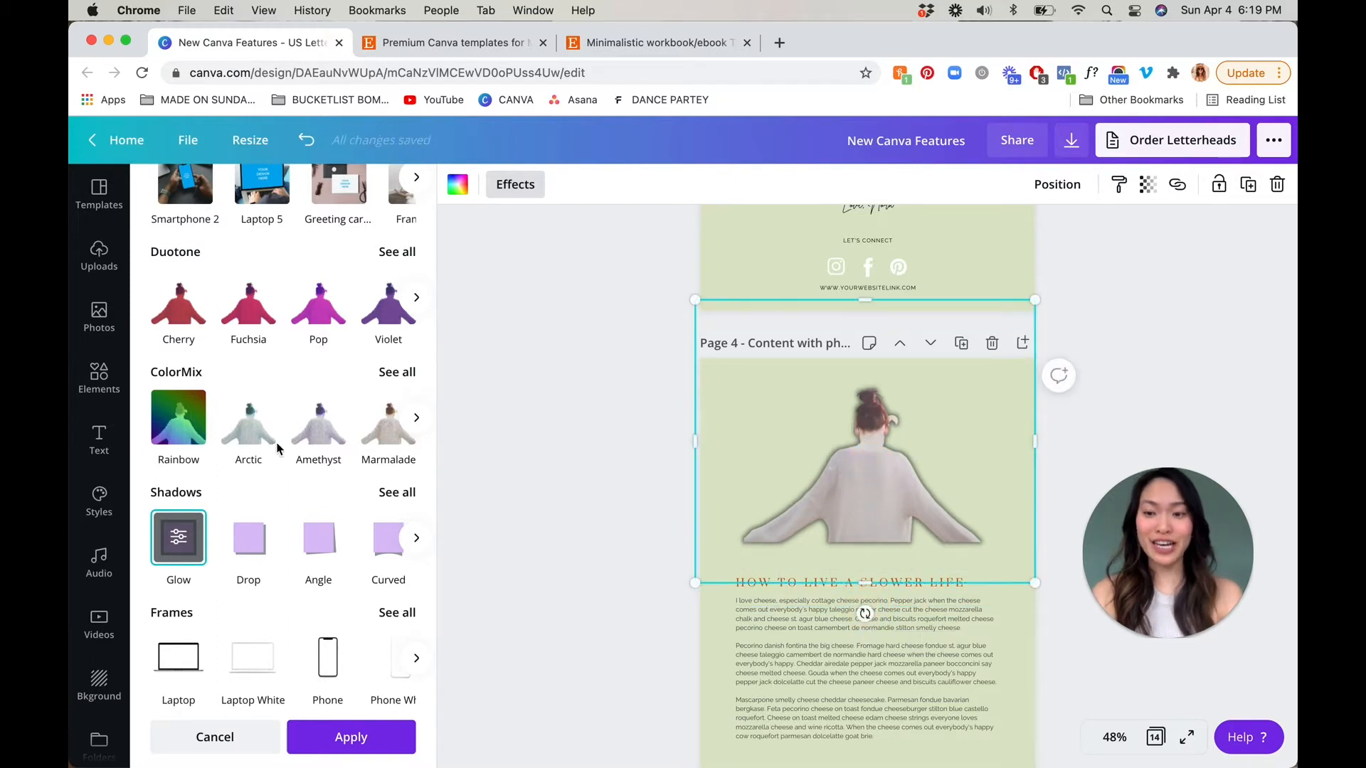
Change the cutout's glow color to white, set size 14, transparency 100 and blur 2, and apply it
{"action": "left_click", "coordinate": [182, 542]}
{"action": "left_click", "coordinate": [387, 415]}
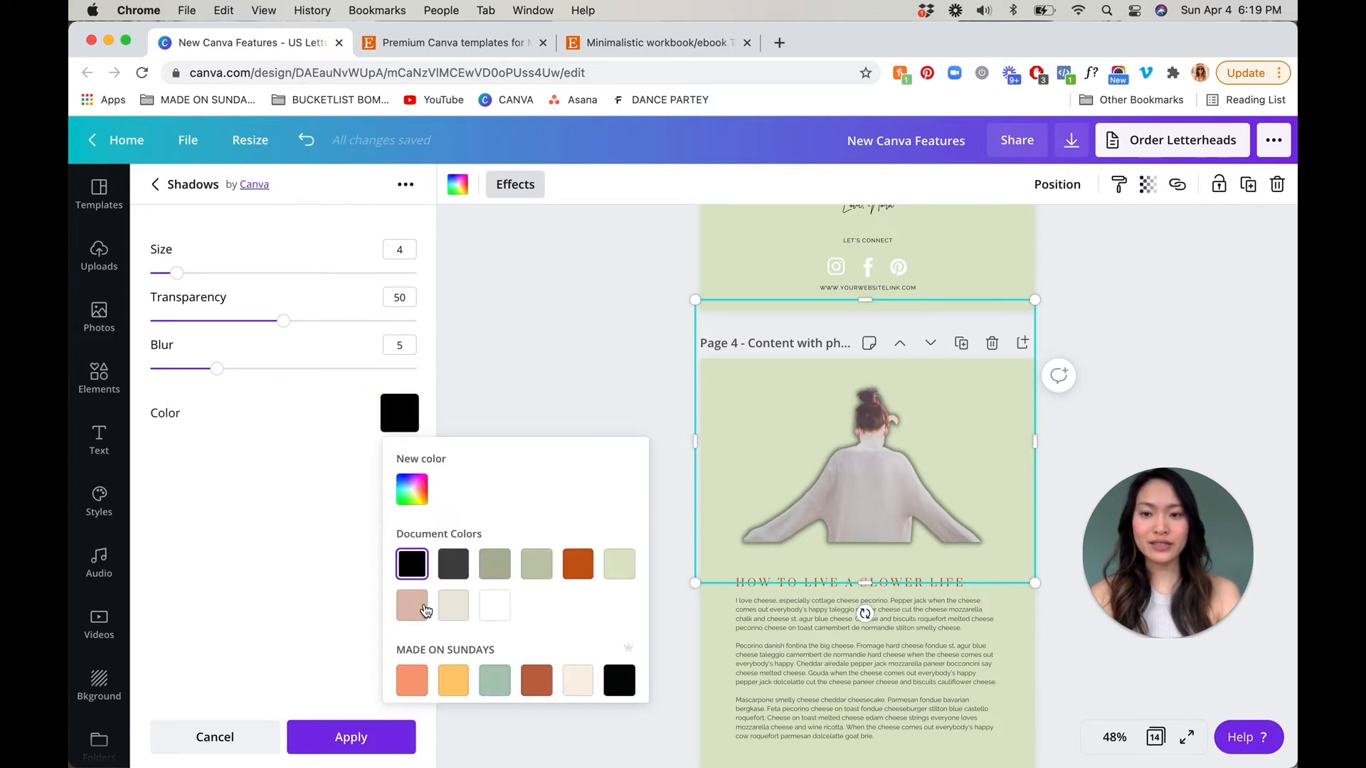
{"action": "left_click", "coordinate": [495, 605]}
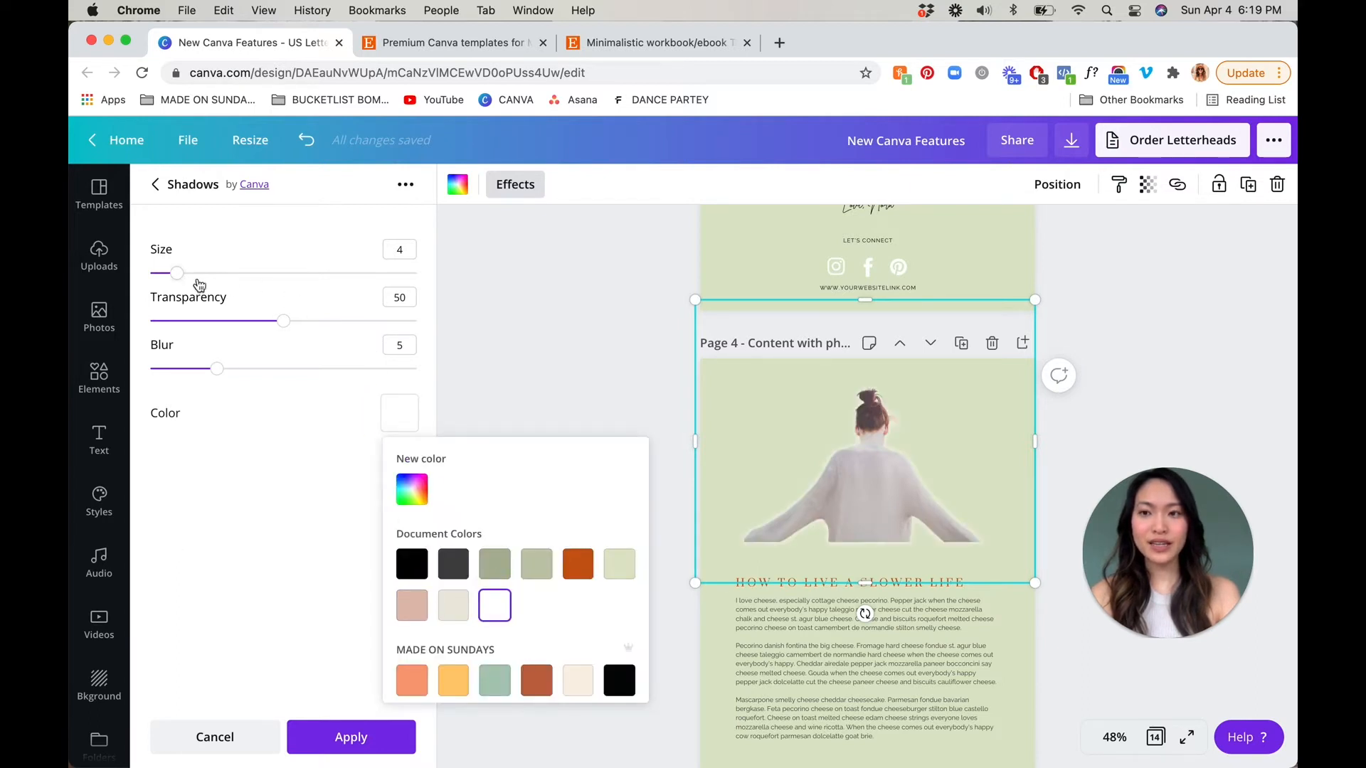
{"action": "left_click_drag", "start_coordinate": [177, 273], "coordinate": [245, 283]}
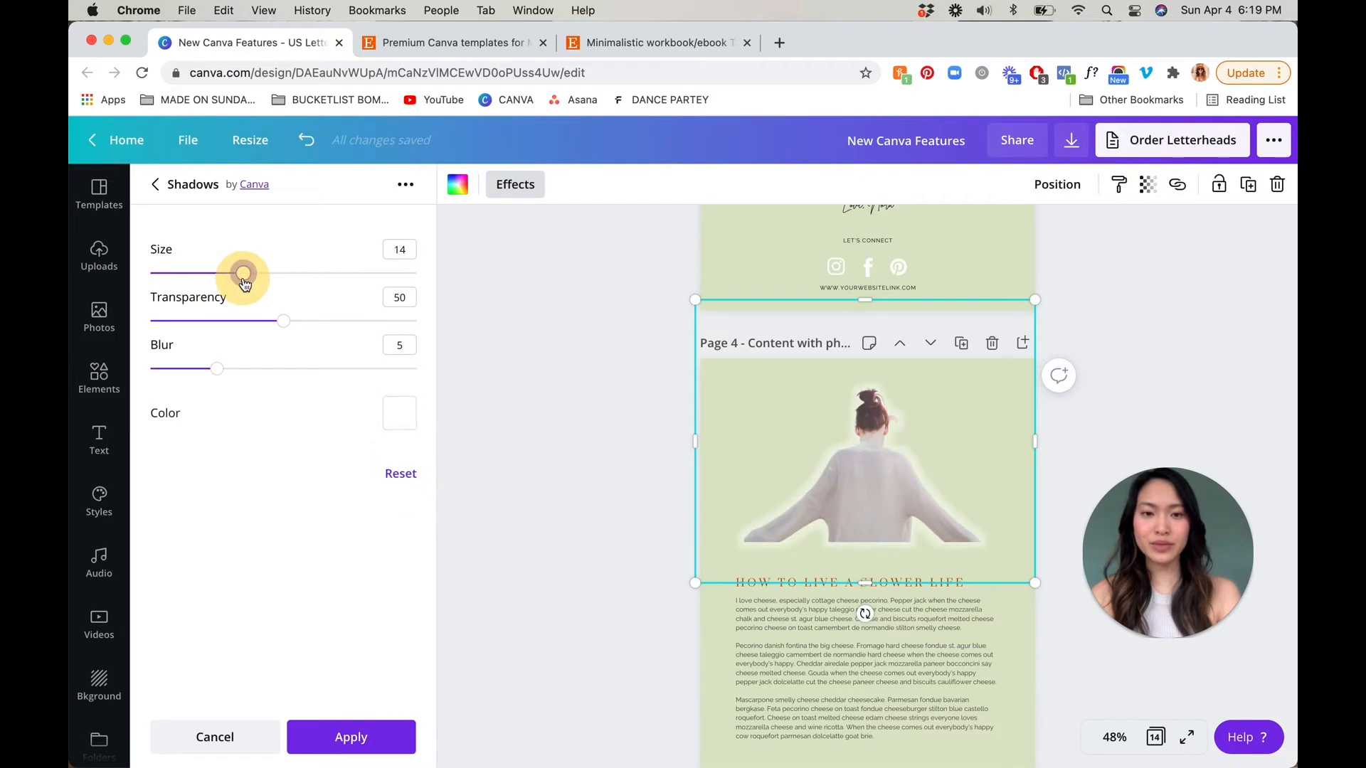
{"action": "left_click_drag", "start_coordinate": [275, 331], "coordinate": [448, 324]}
{"action": "left_click_drag", "start_coordinate": [217, 369], "coordinate": [178, 372]}
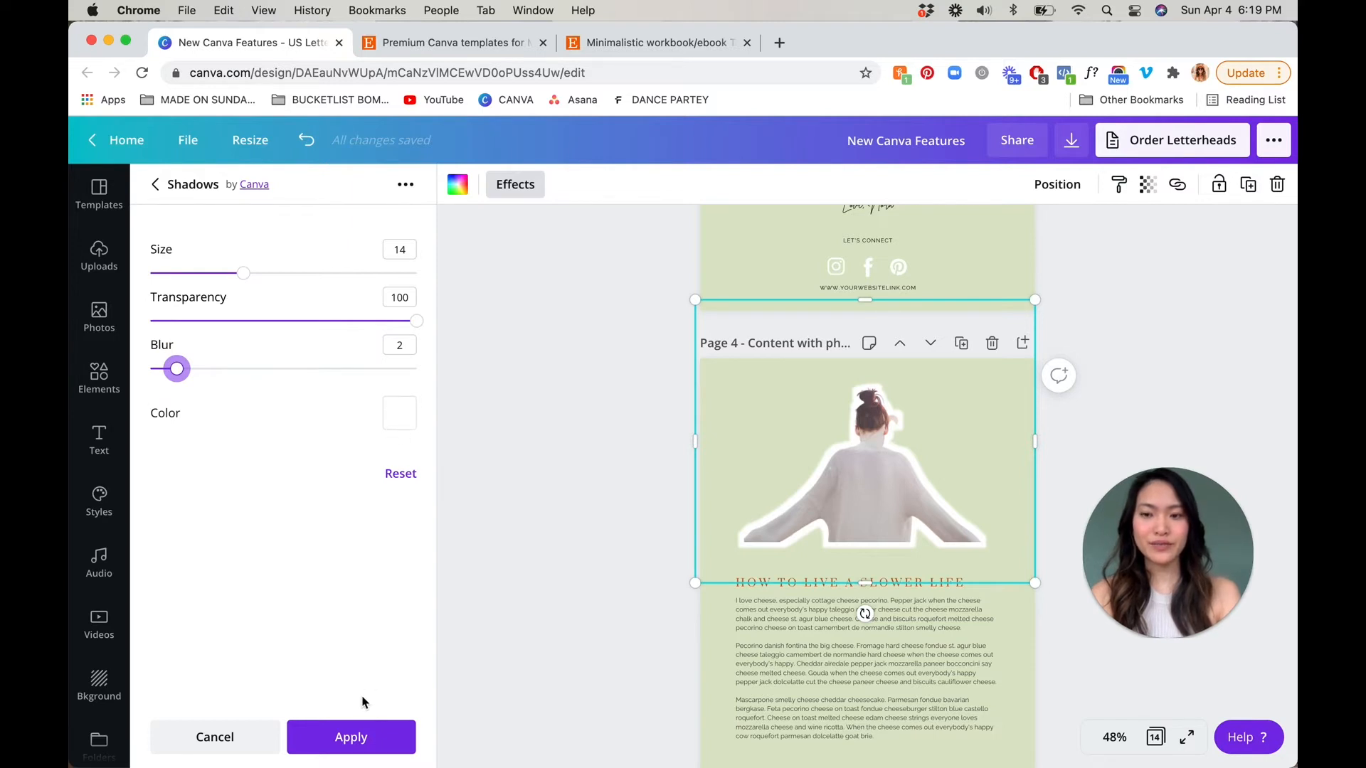
{"action": "left_click", "coordinate": [351, 738]}
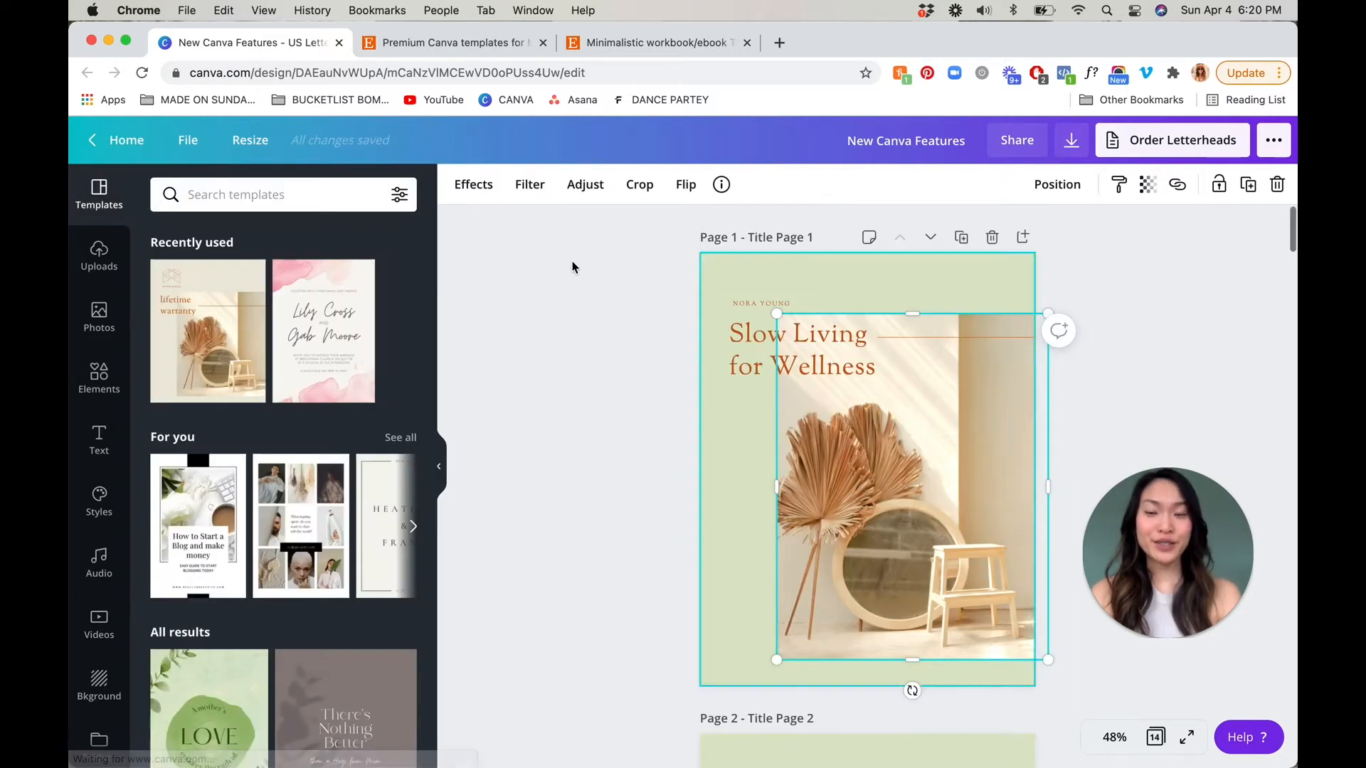
Try the Angle, Curved, Page Lift and Backdrop shadows on the page 1 photo
{"action": "left_click", "coordinate": [470, 192]}
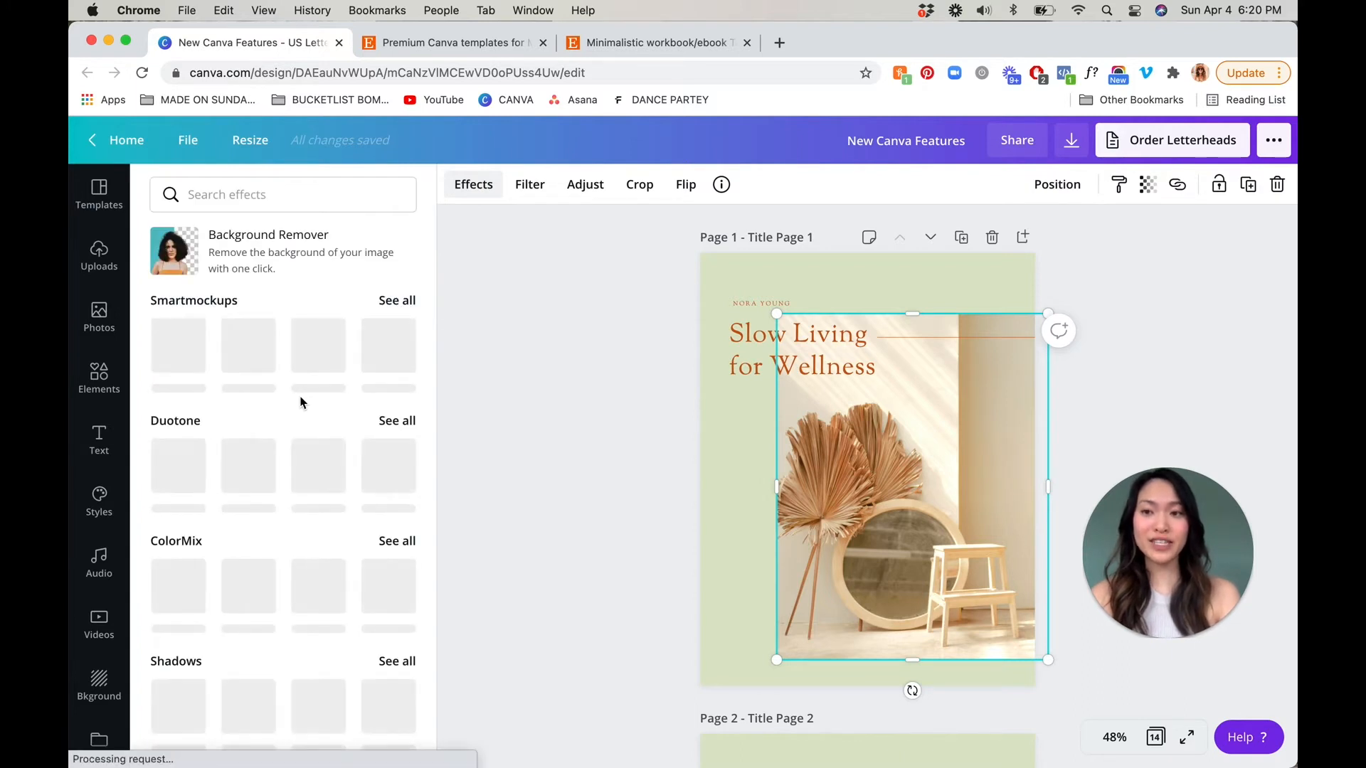
{"action": "scroll", "coordinate": [299, 403], "scroll_direction": "down", "scroll_amount": 3}
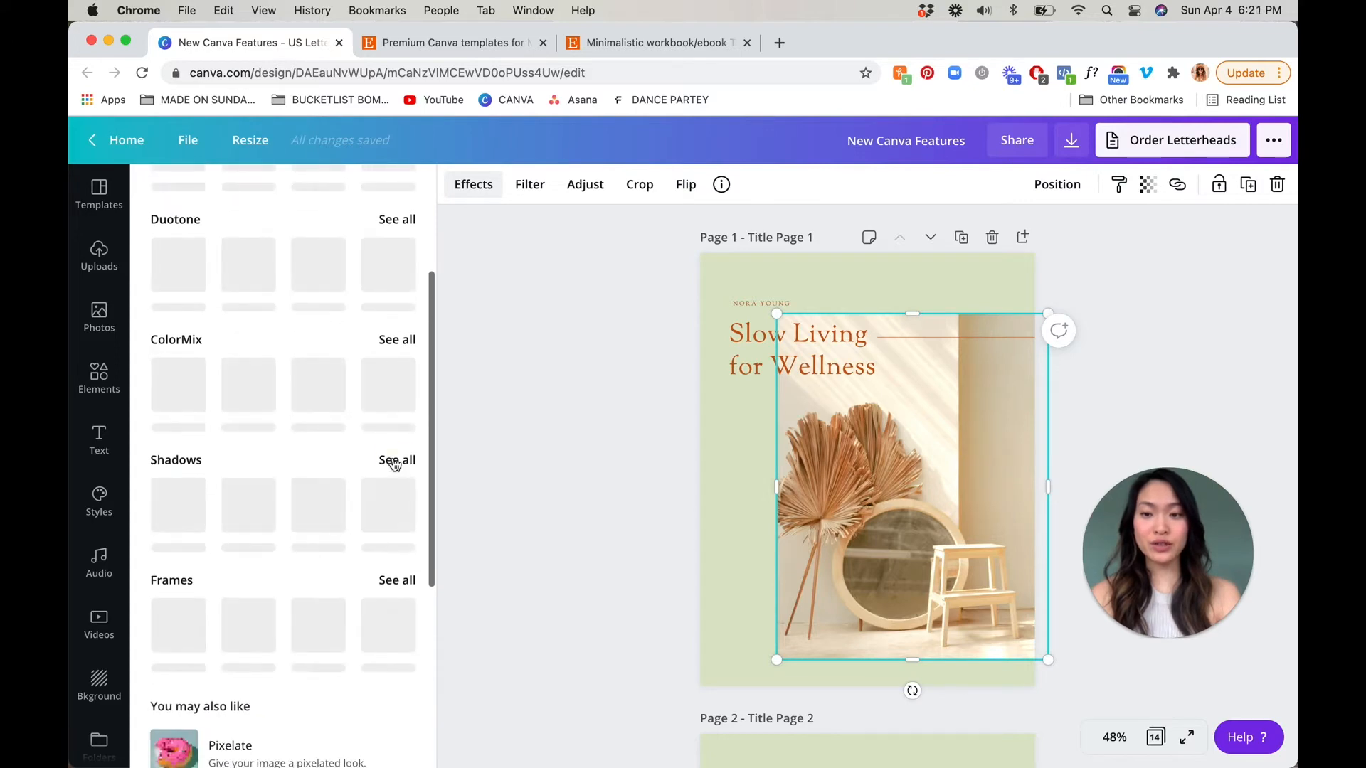
{"action": "left_click", "coordinate": [396, 463]}
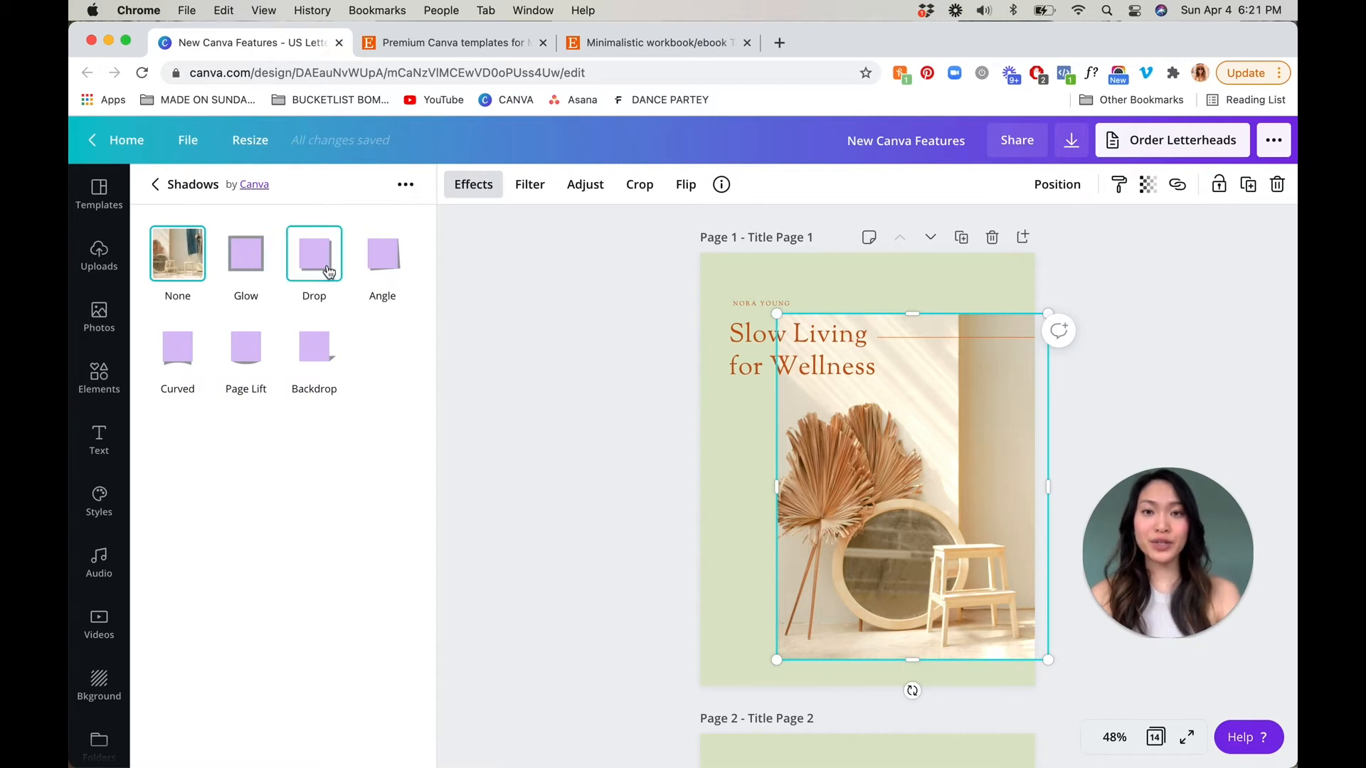
{"action": "left_click", "coordinate": [392, 275]}
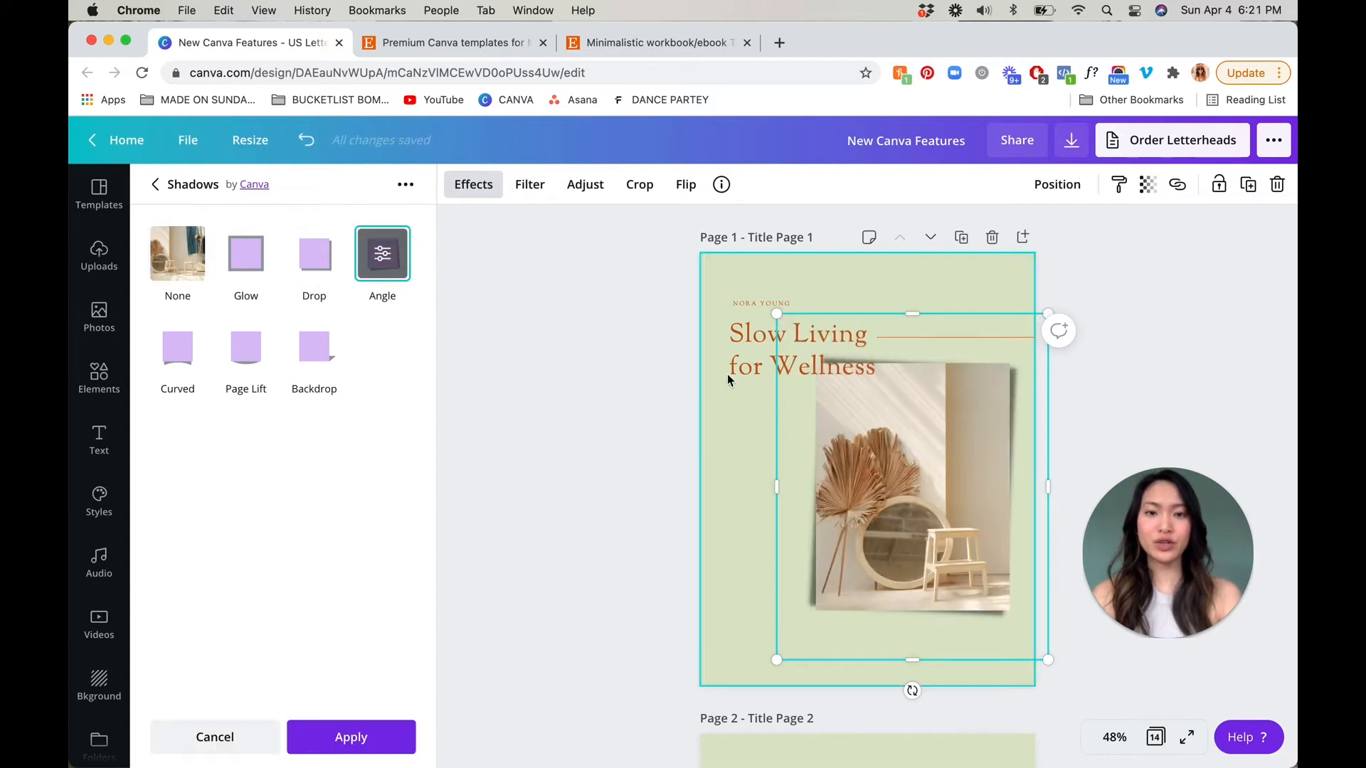
{"action": "left_click", "coordinate": [186, 358]}
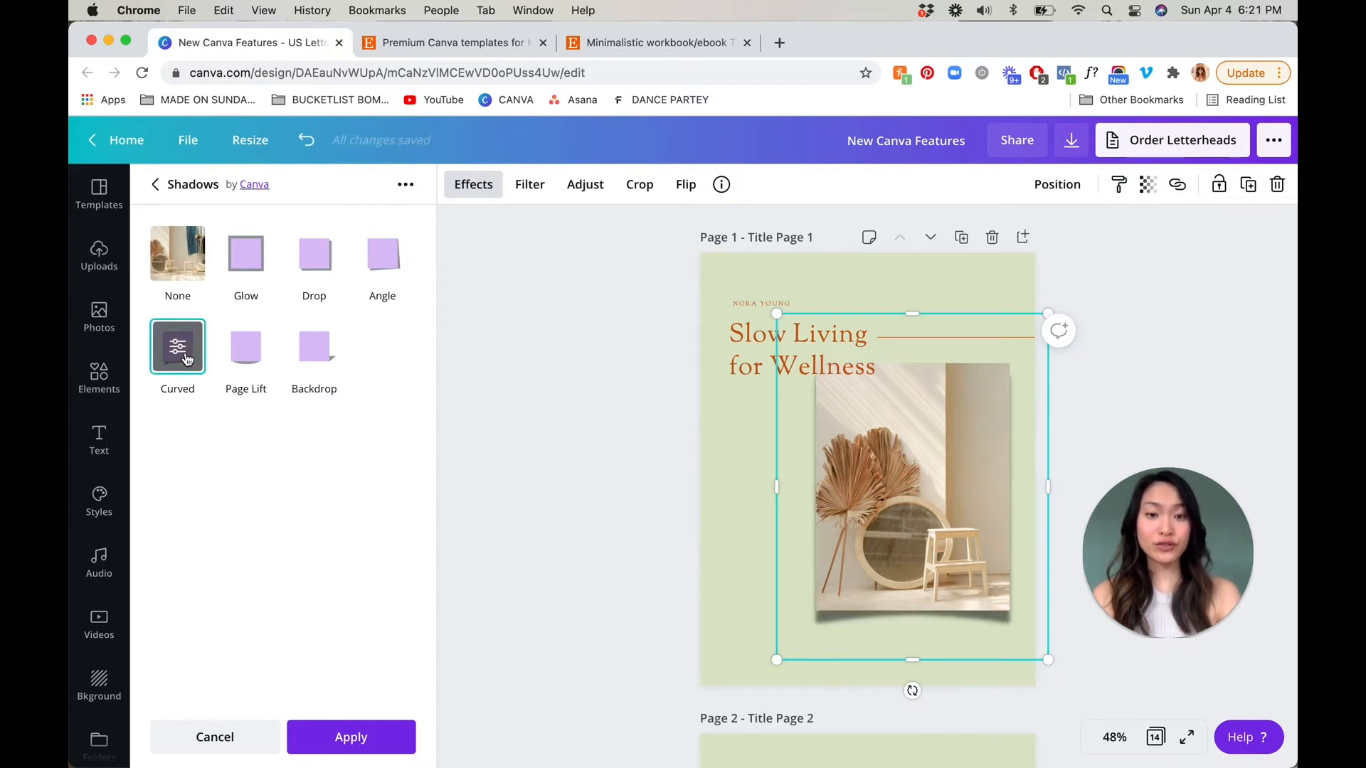
{"action": "left_click", "coordinate": [251, 366]}
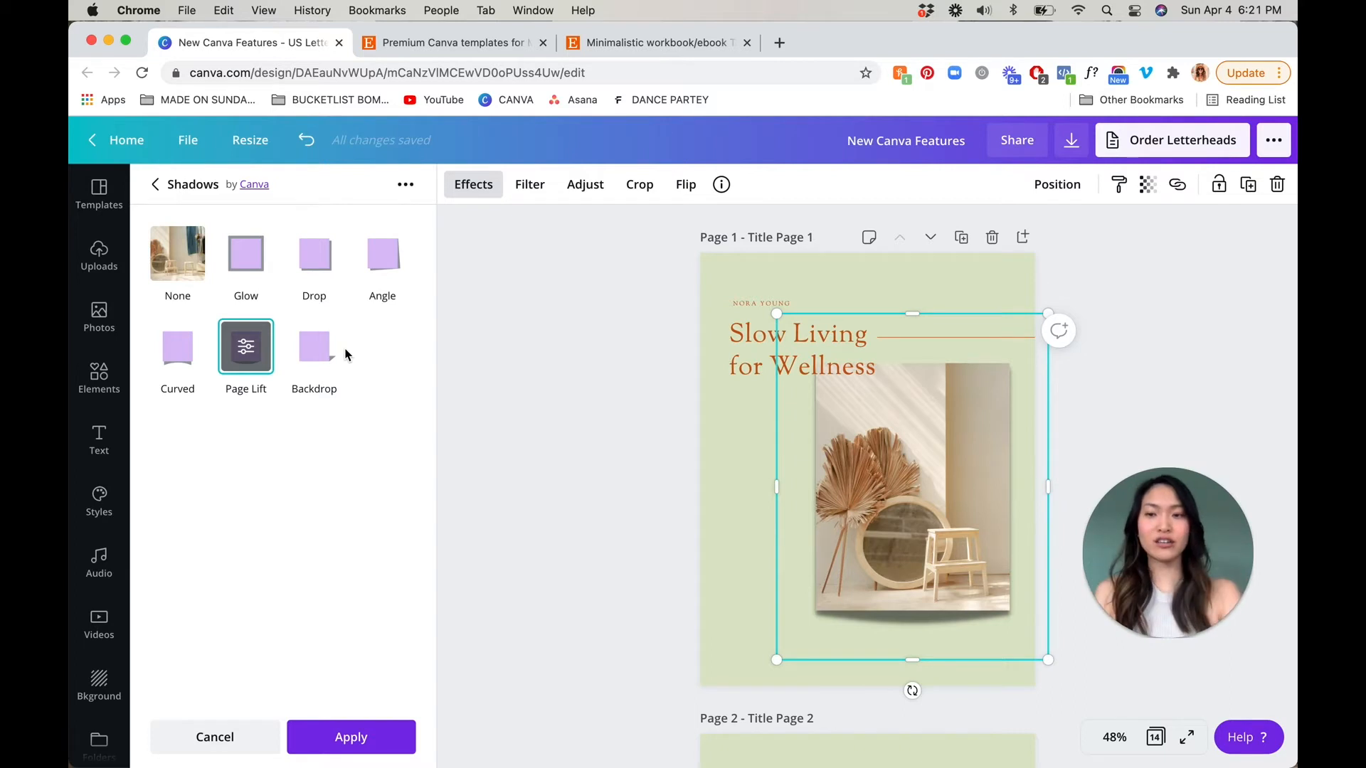
{"action": "left_click", "coordinate": [325, 354]}
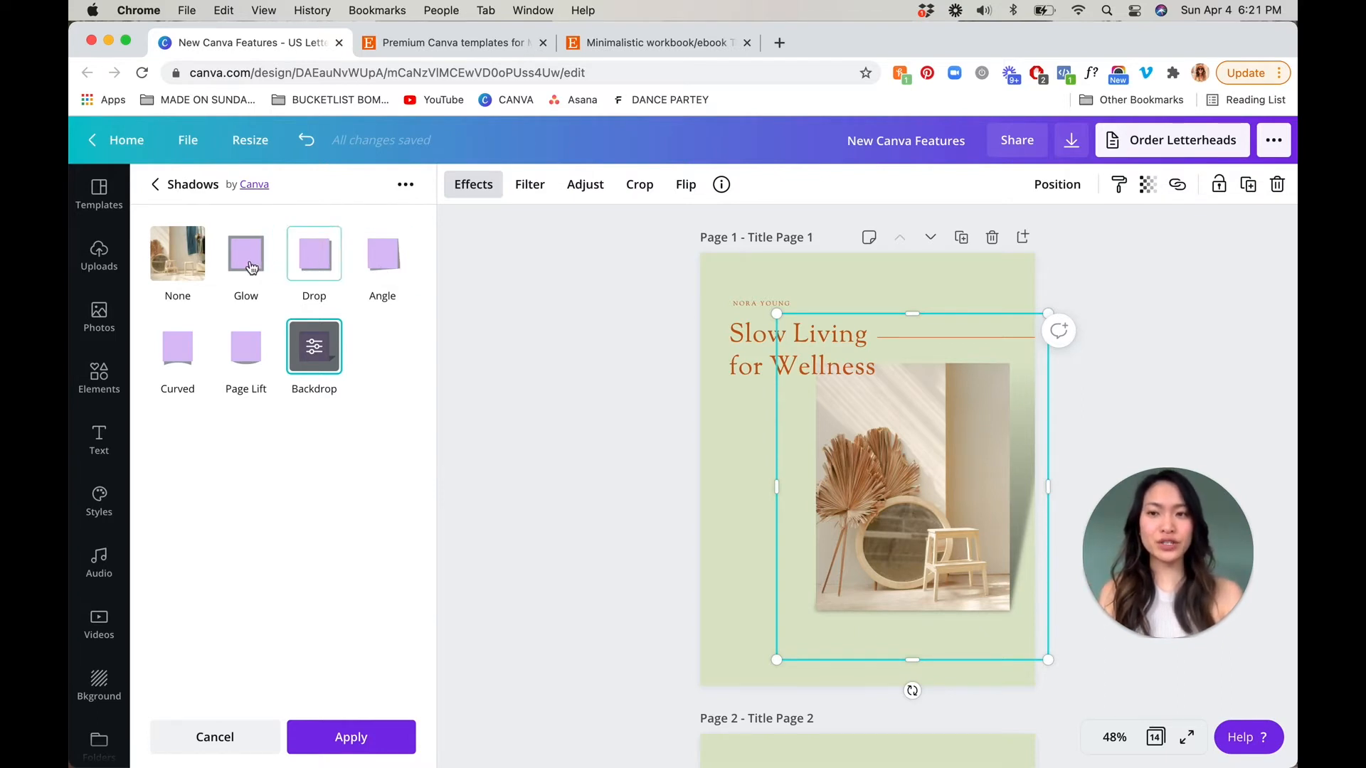
Give the page 1 photo the Drop shadow, enlarge the photo, and apply the effect
{"action": "left_click", "coordinate": [315, 265]}
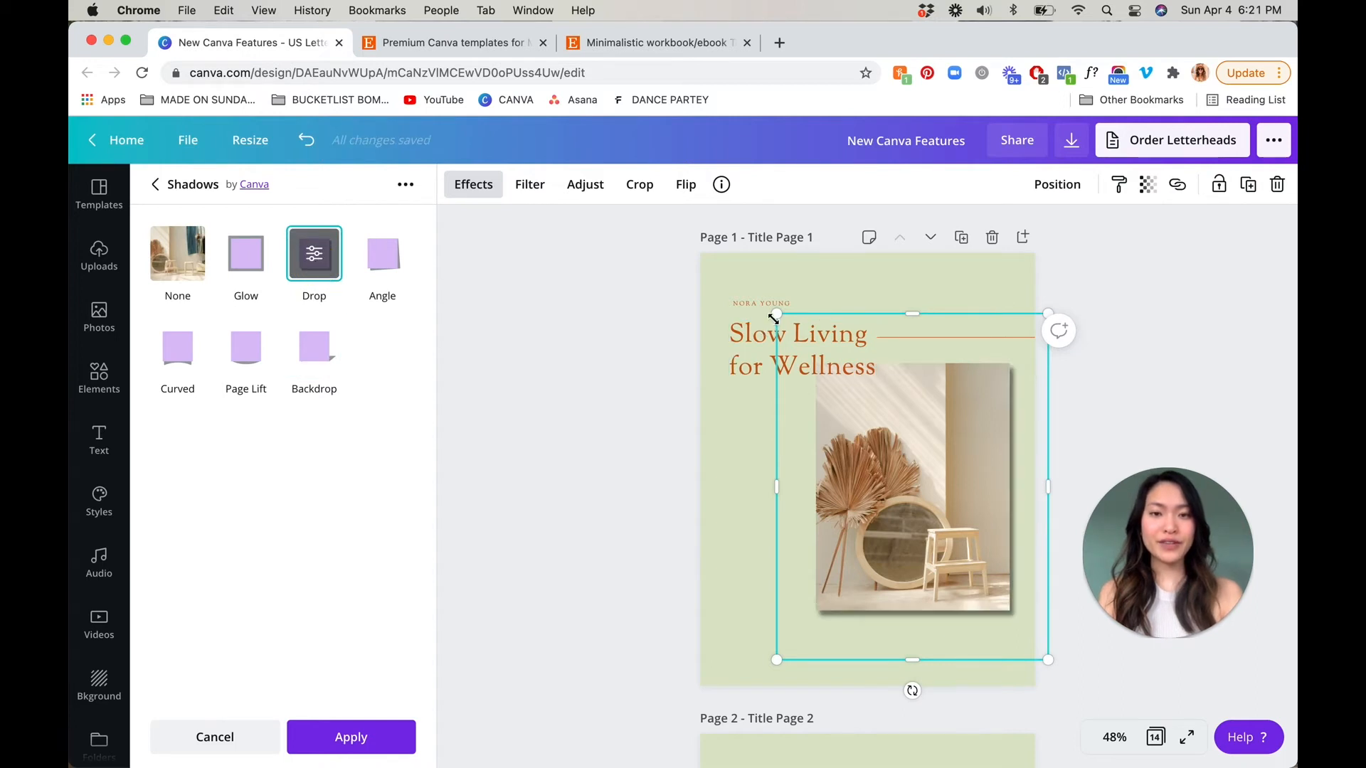
{"action": "left_click_drag", "start_coordinate": [778, 313], "coordinate": [941, 499]}
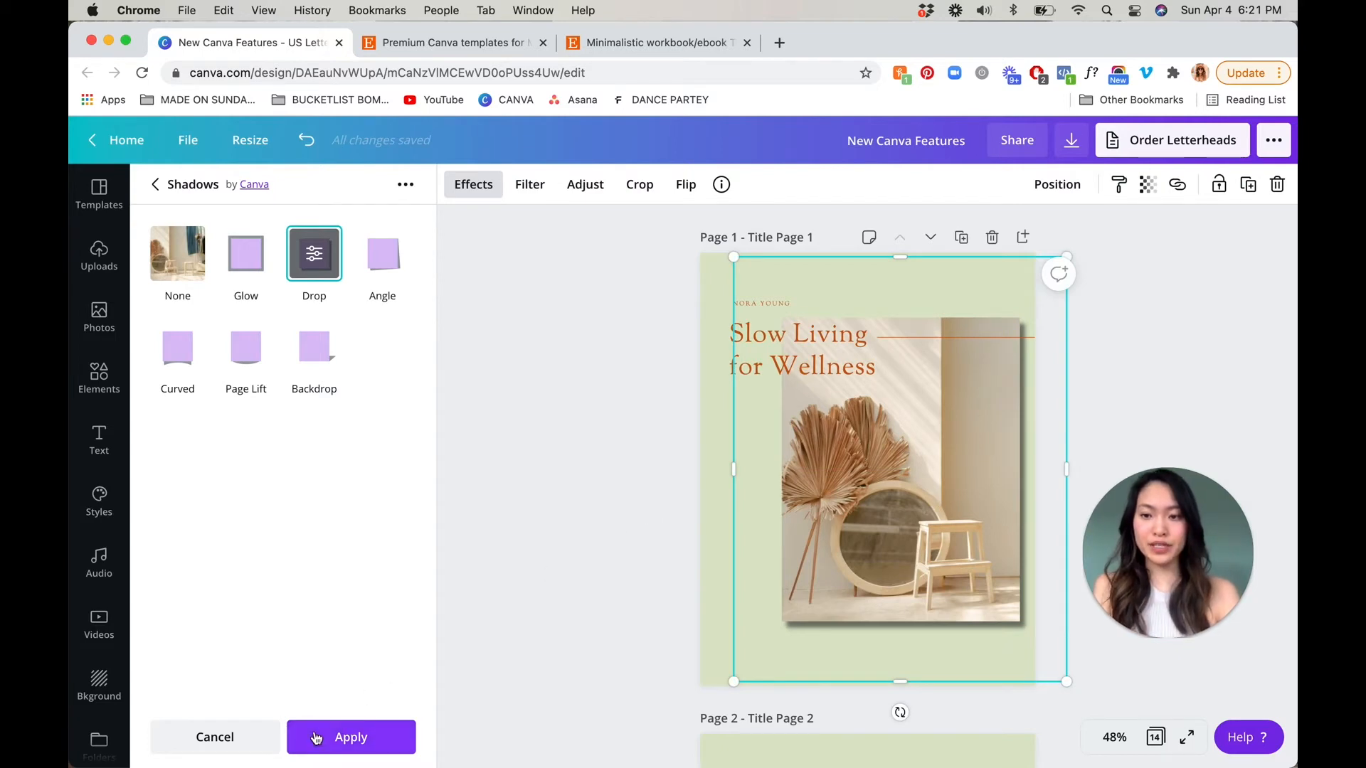
{"action": "left_click", "coordinate": [360, 736]}
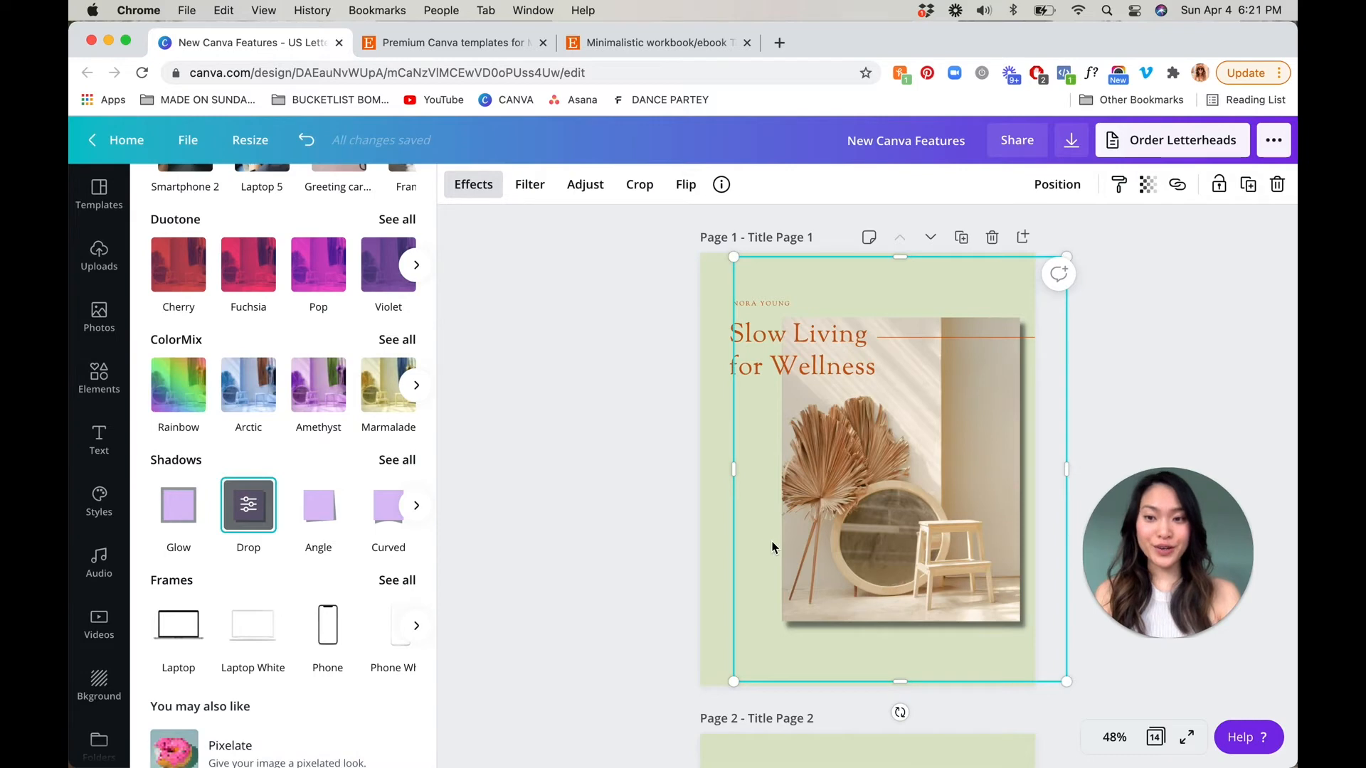
Try the Laptop White frame on the page 1 photo and cancel it
{"action": "scroll", "coordinate": [918, 526], "scroll_direction": "down", "scroll_amount": 3}
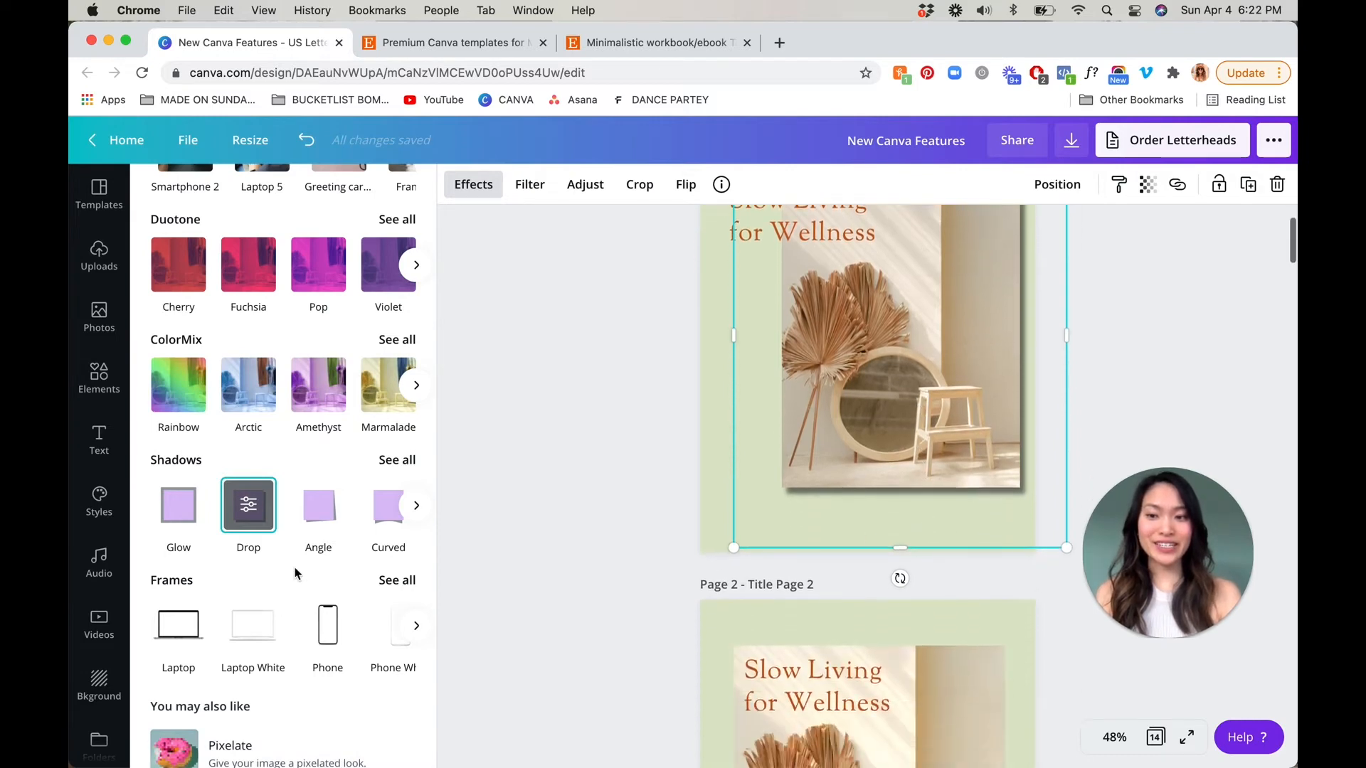
{"action": "left_click", "coordinate": [397, 580]}
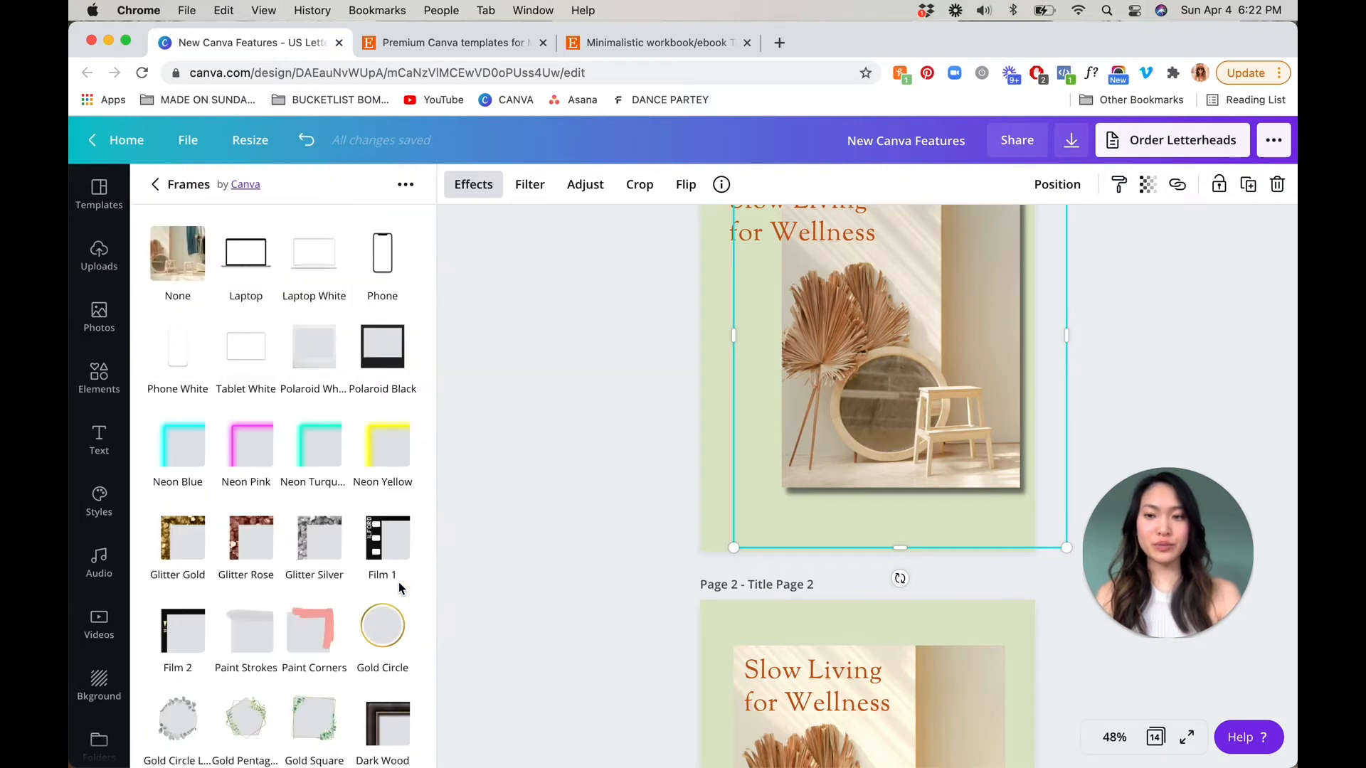
{"action": "left_click", "coordinate": [330, 266]}
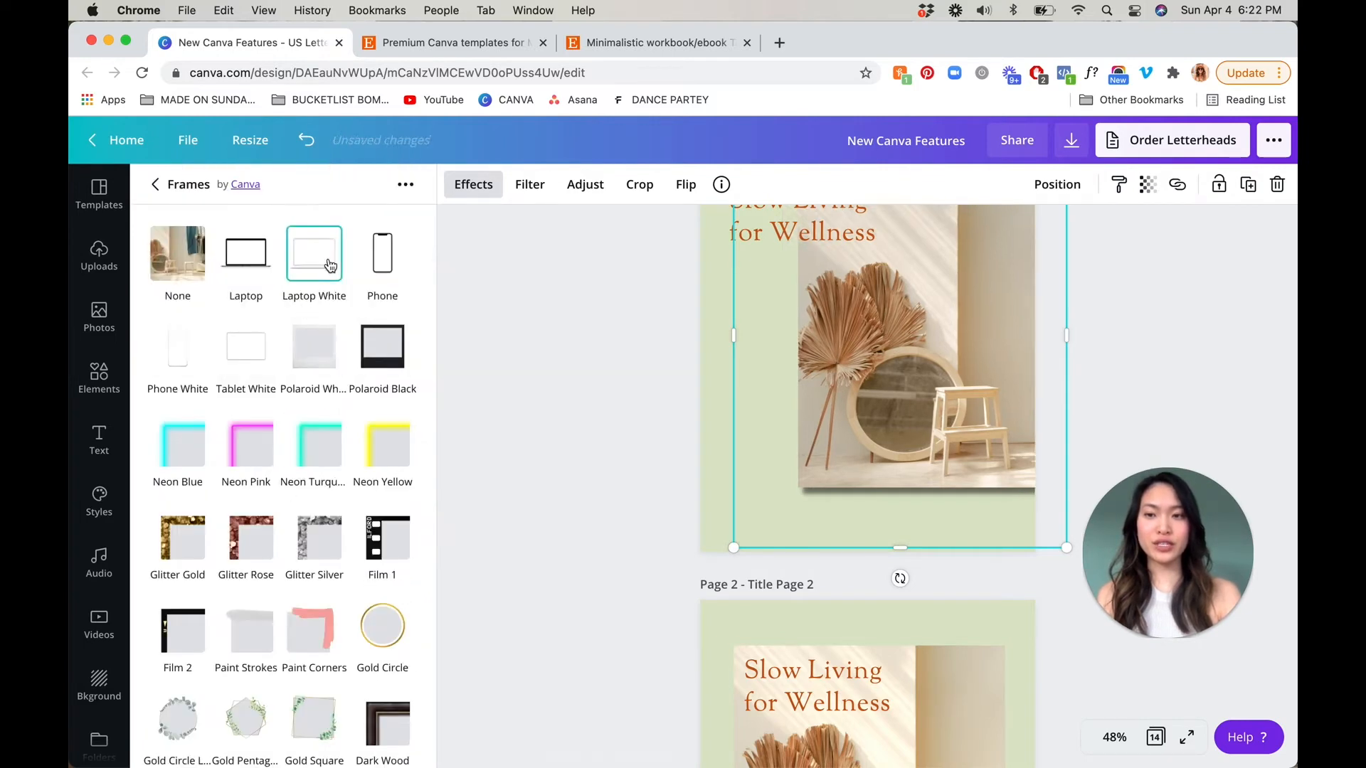
{"action": "scroll", "coordinate": [327, 263], "scroll_direction": "down", "scroll_amount": 3}
{"action": "left_click", "coordinate": [326, 262]}
{"action": "scroll", "coordinate": [313, 299], "scroll_direction": "up", "scroll_amount": 3}
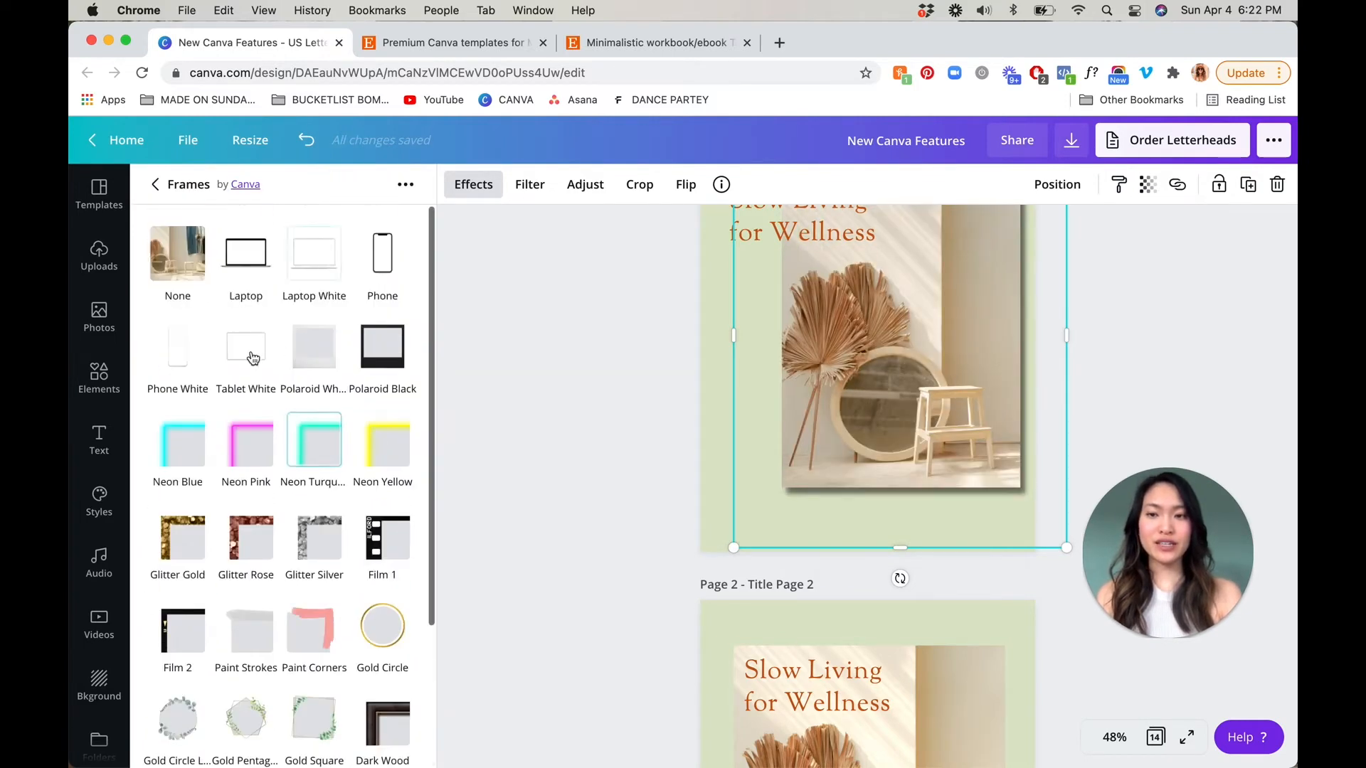
{"action": "left_click", "coordinate": [328, 267]}
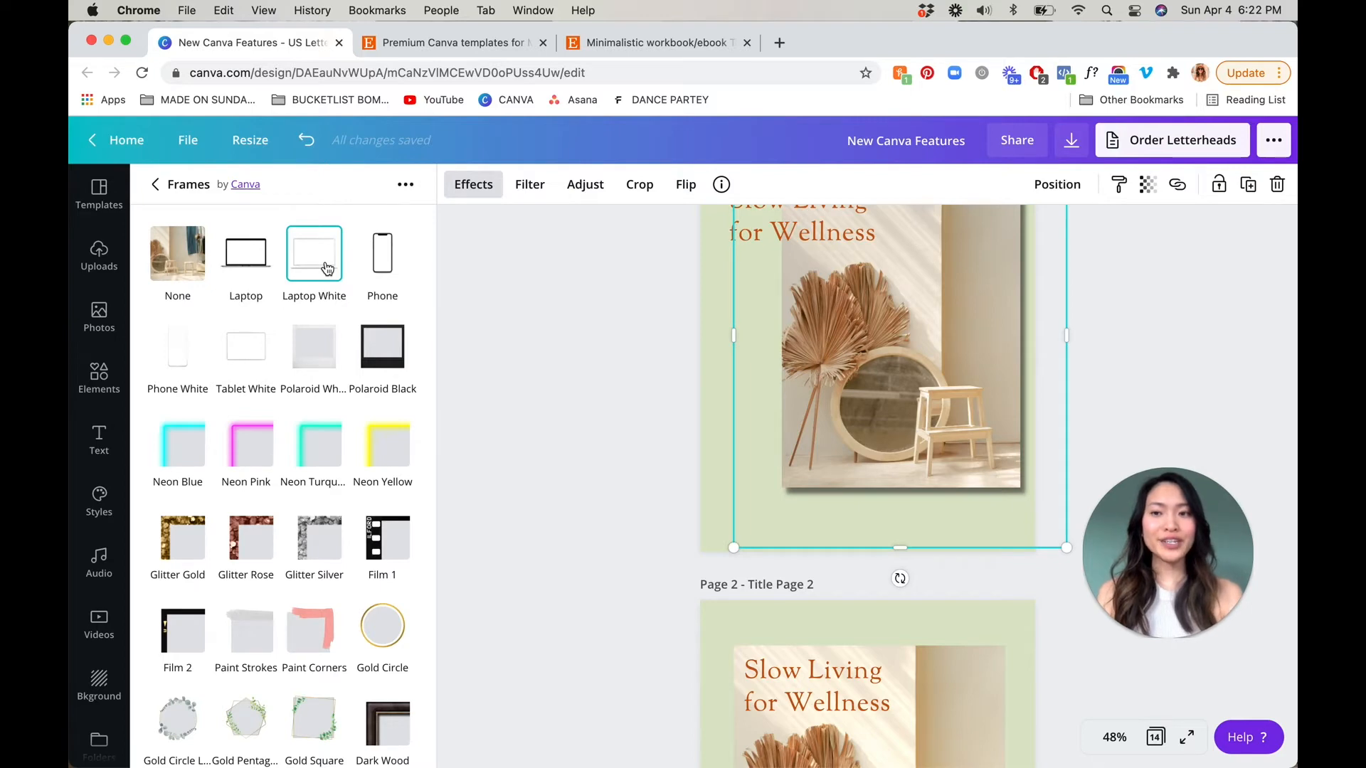
{"action": "left_click", "coordinate": [327, 267]}
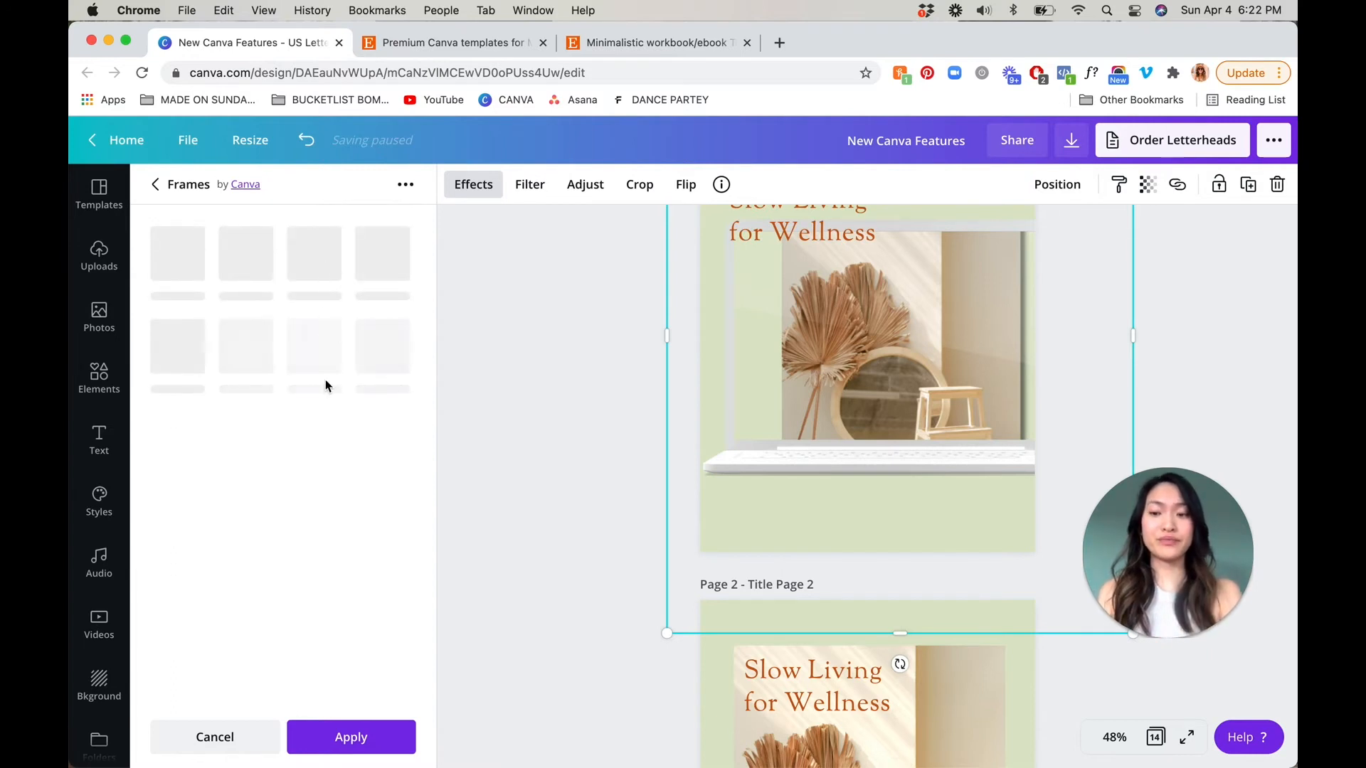
{"action": "left_click", "coordinate": [236, 742]}
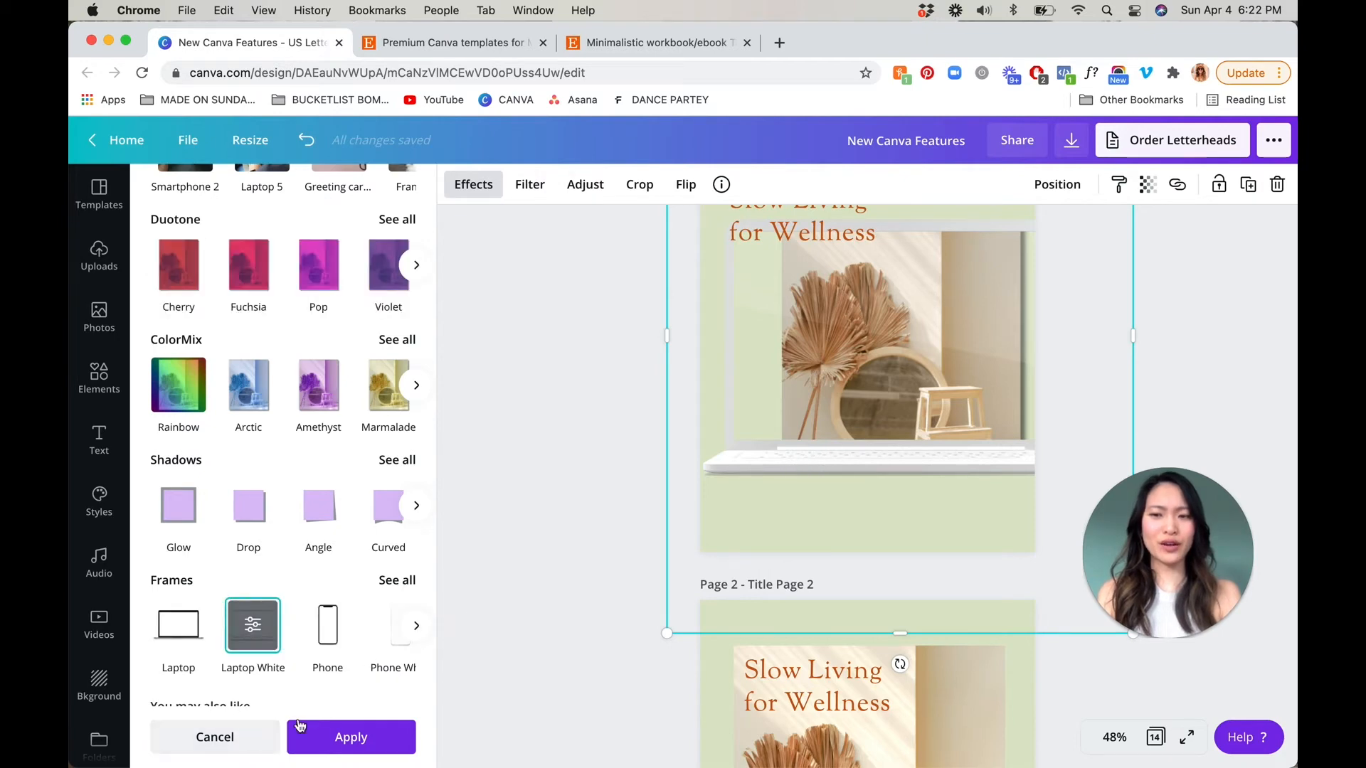
{"action": "left_click", "coordinate": [239, 738]}
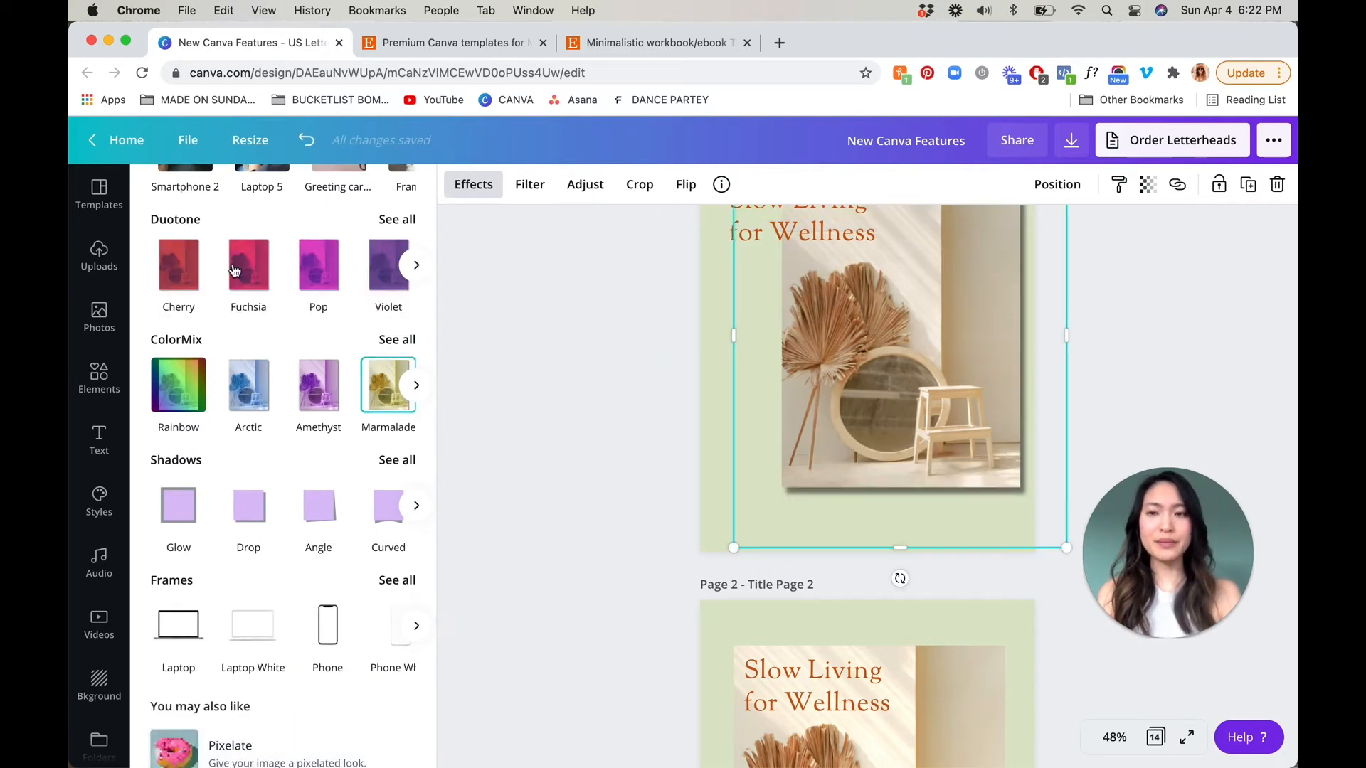
Look through the available frame styles and additional photo effects, and close the effects list
{"action": "scroll", "coordinate": [300, 530], "scroll_direction": "down", "scroll_amount": 1}
{"action": "scroll", "coordinate": [299, 530], "scroll_direction": "down", "scroll_amount": 3}
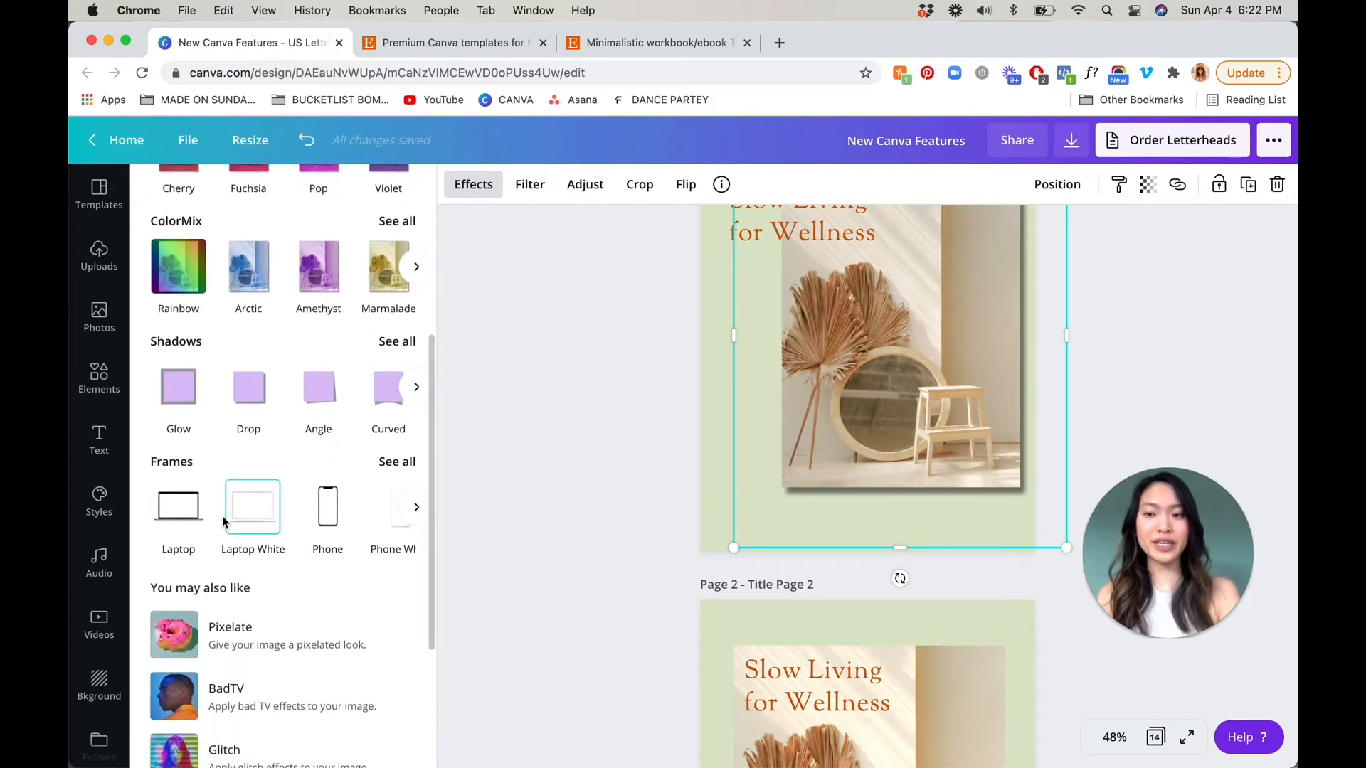
{"action": "left_click", "coordinate": [387, 463]}
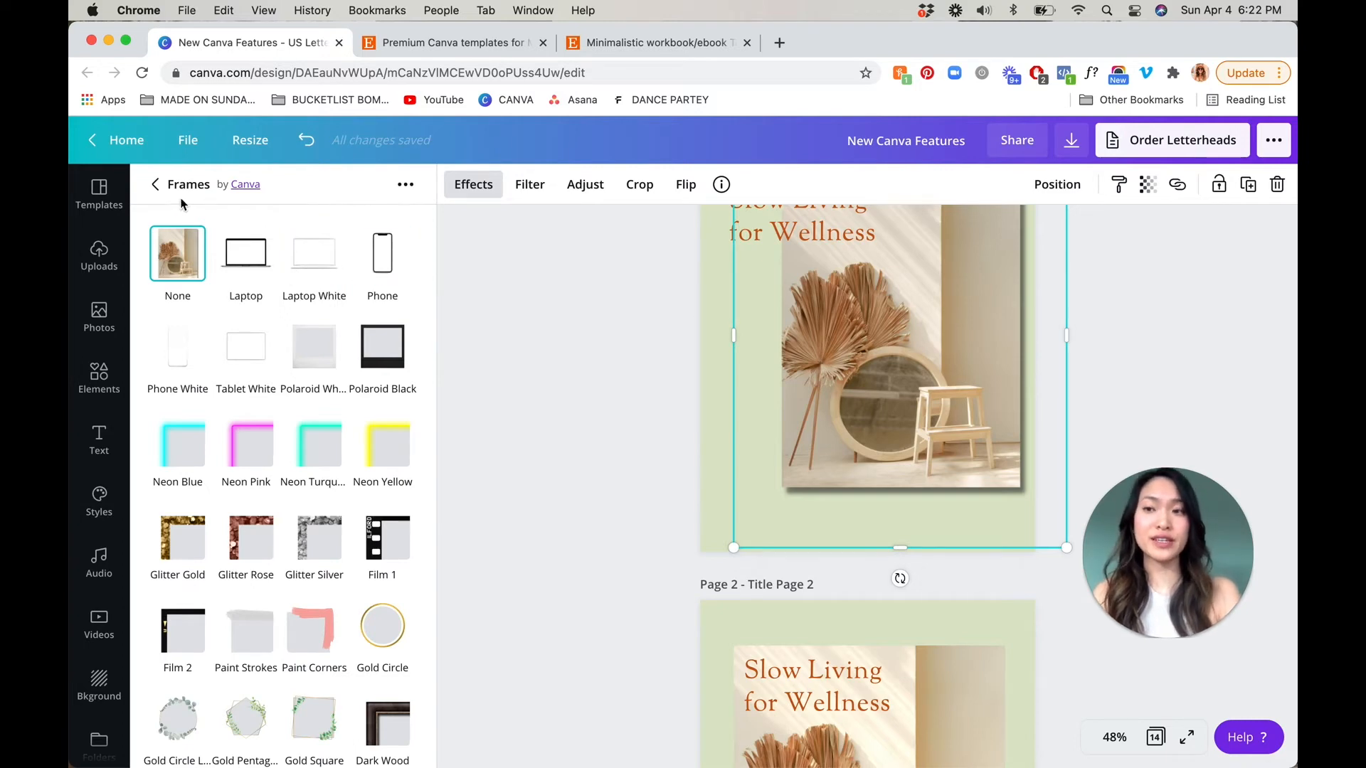
{"action": "left_click", "coordinate": [156, 193]}
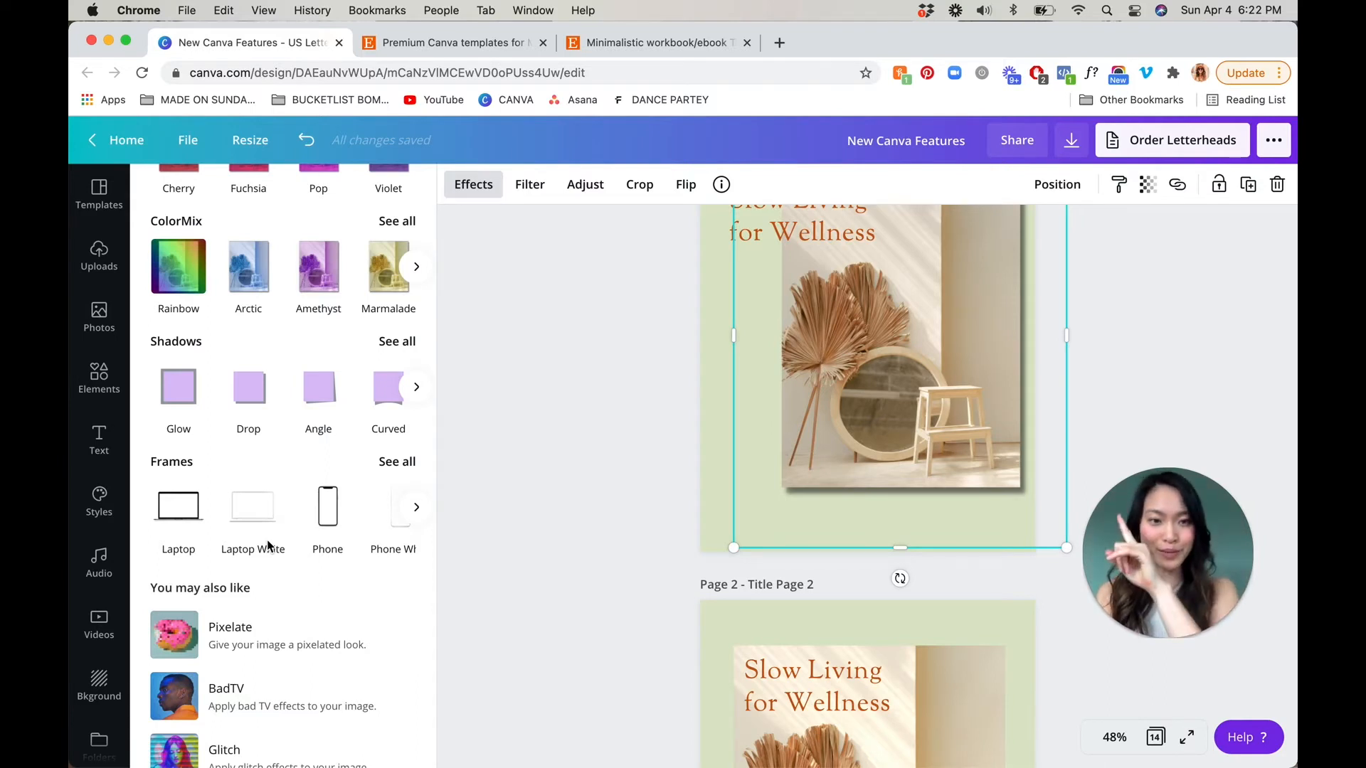
{"action": "scroll", "coordinate": [268, 547], "scroll_direction": "down", "scroll_amount": 2}
{"action": "left_click", "coordinate": [538, 489]}
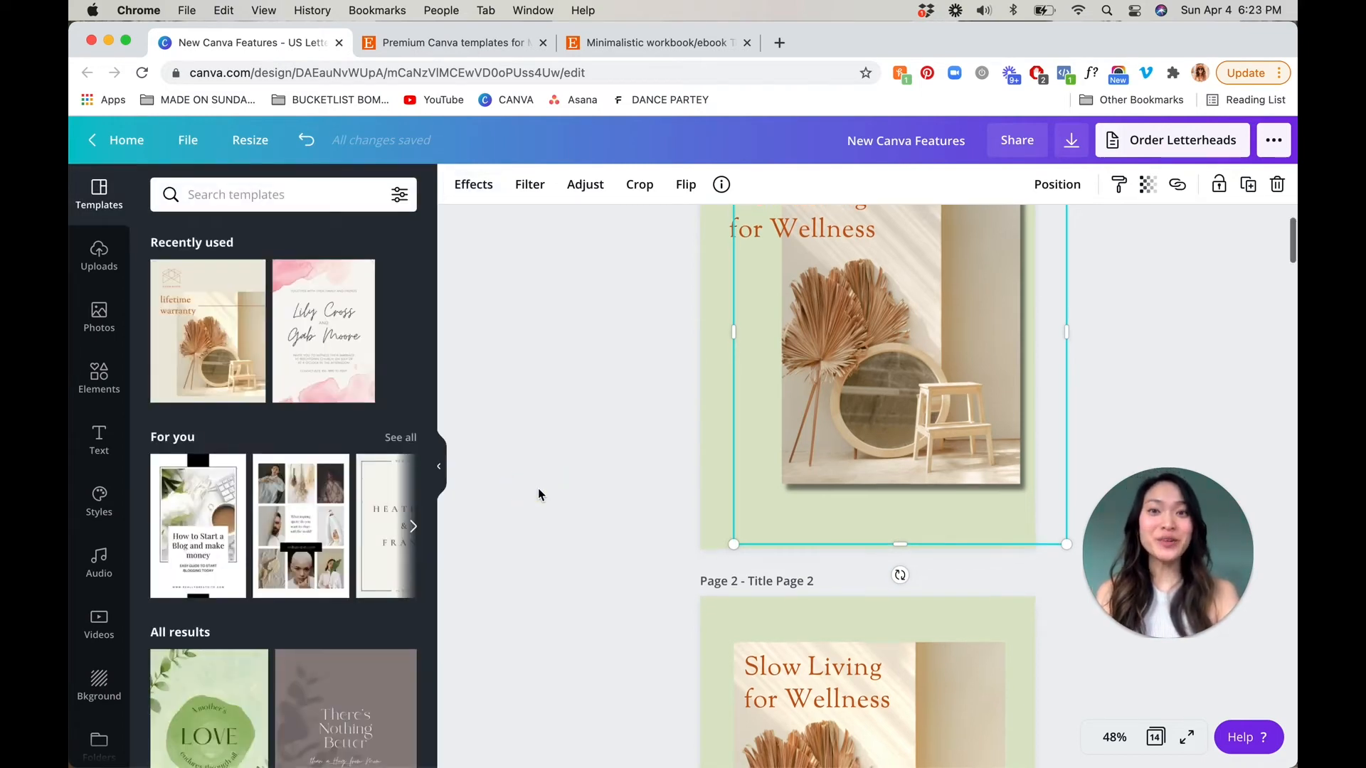
Apply the Shadow text effect to the byline below the photo on page 2
{"action": "scroll", "coordinate": [538, 488], "scroll_direction": "up", "scroll_amount": 1}
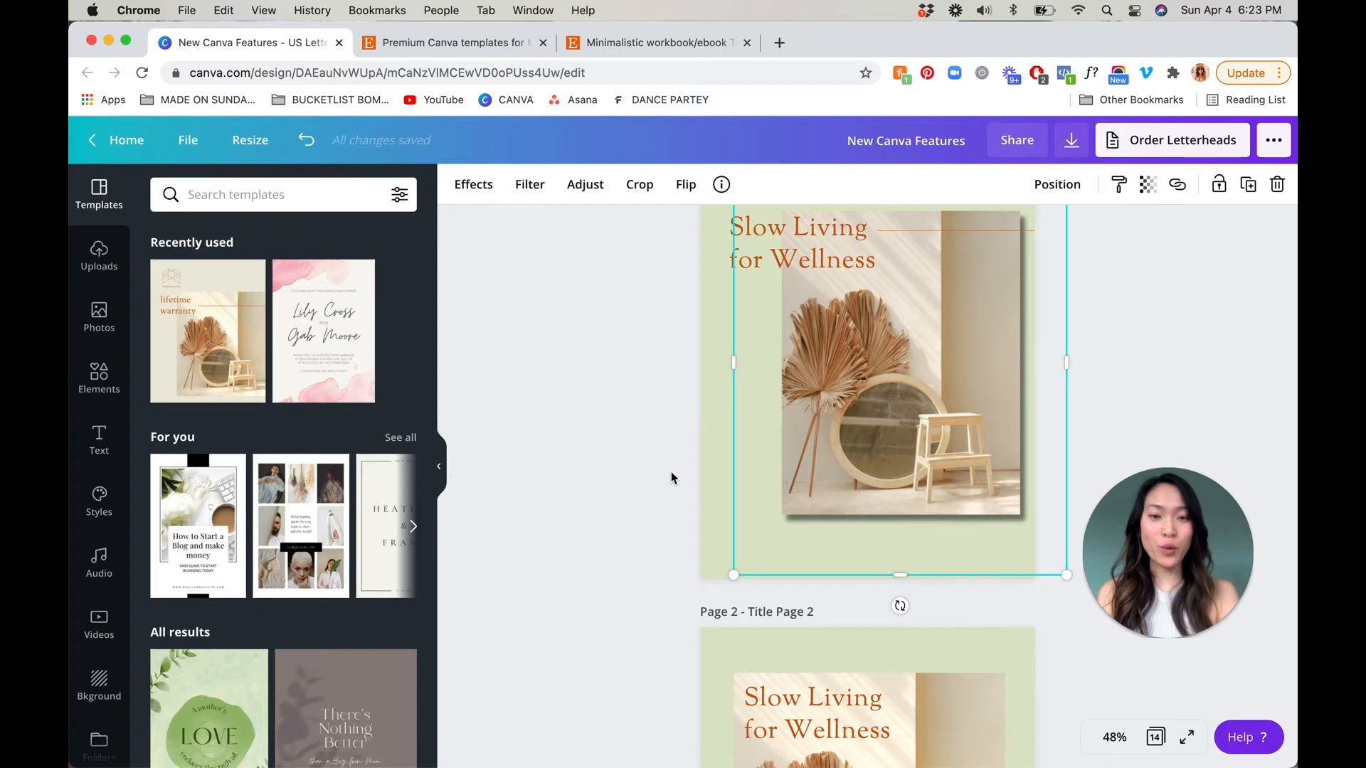
{"action": "scroll", "coordinate": [671, 476], "scroll_direction": "down", "scroll_amount": 5}
{"action": "scroll", "coordinate": [854, 391], "scroll_direction": "down", "scroll_amount": 4}
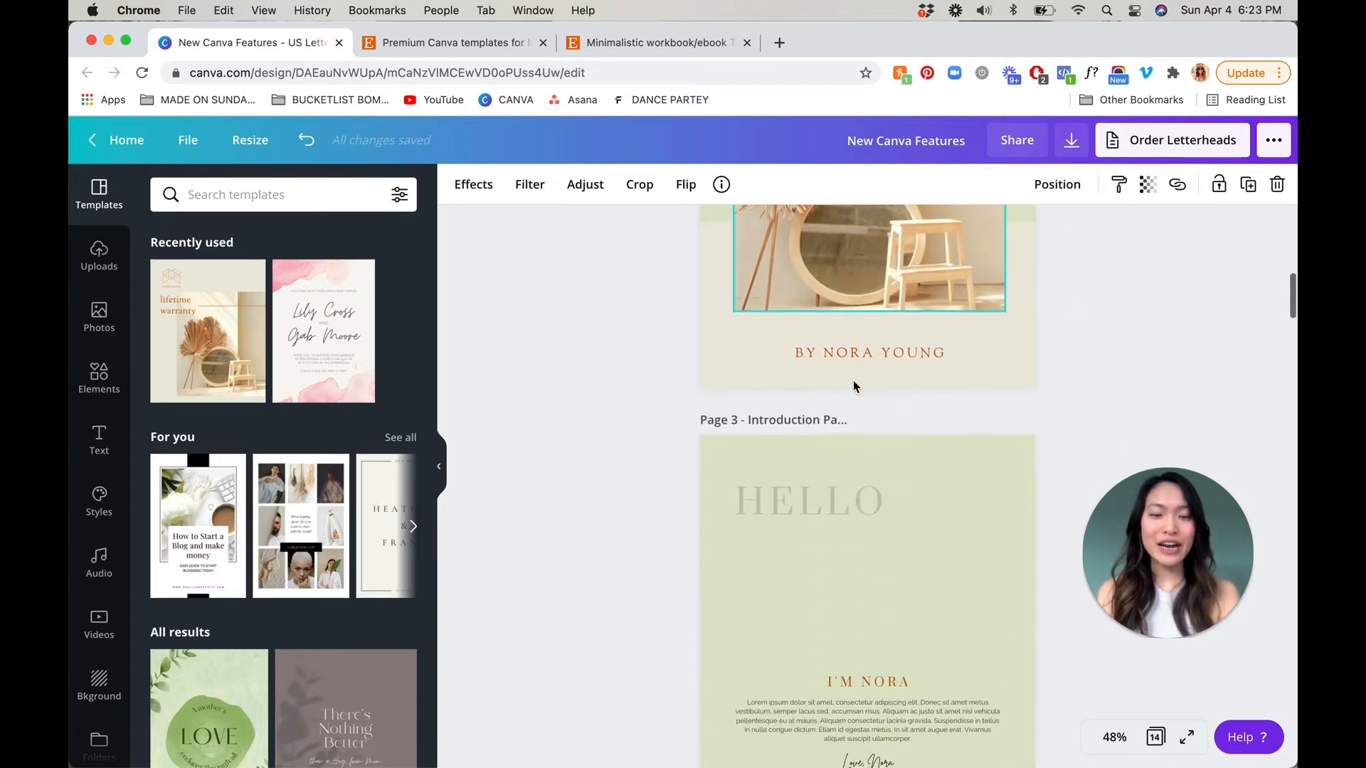
{"action": "left_click", "coordinate": [884, 355]}
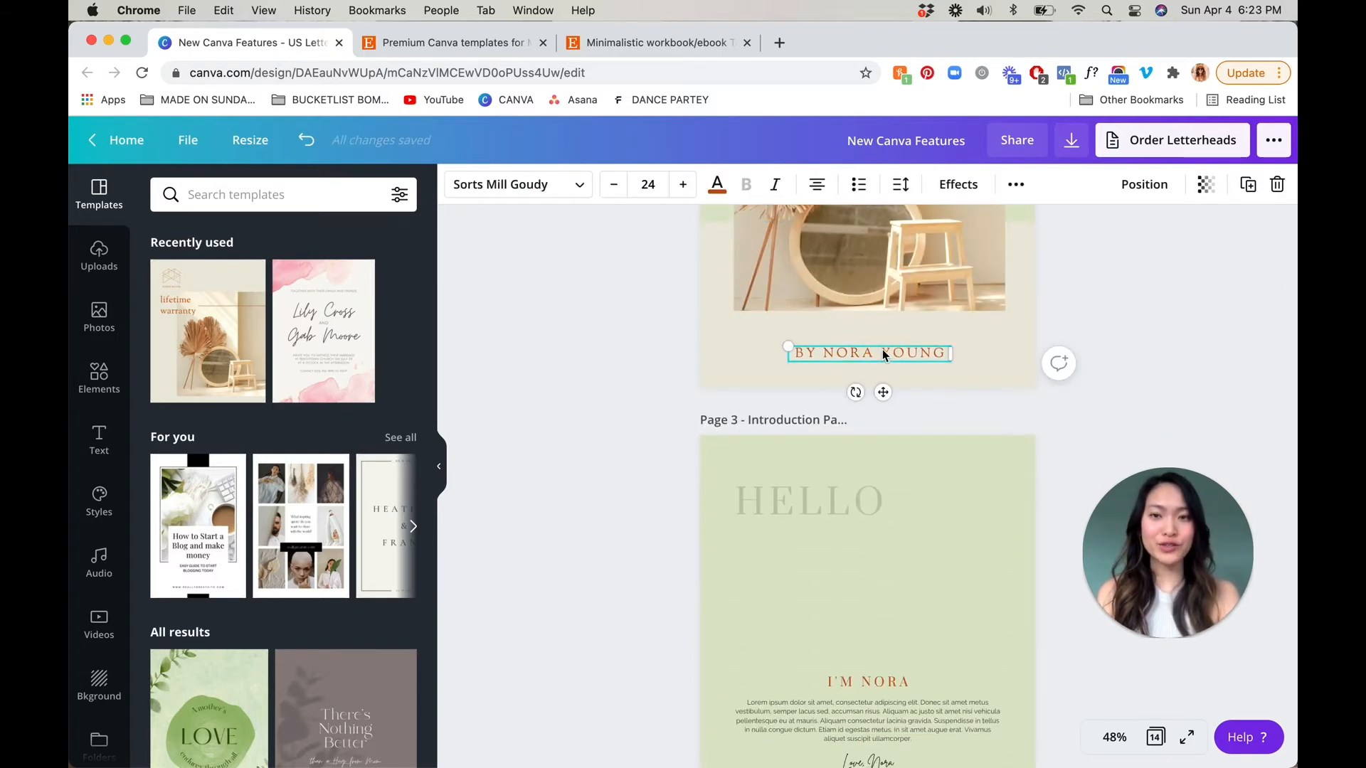
{"action": "scroll", "coordinate": [878, 384], "scroll_direction": "up", "scroll_amount": 1}
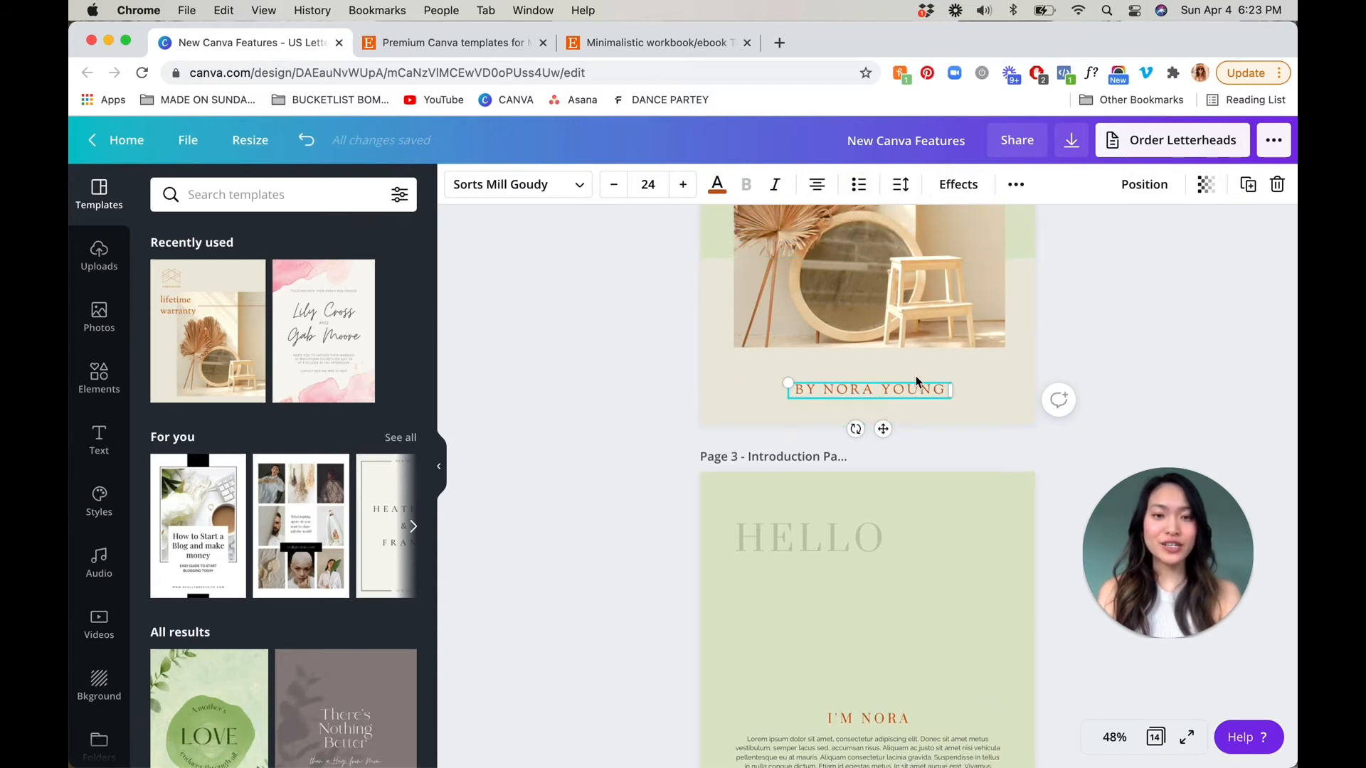
{"action": "left_click", "coordinate": [958, 185]}
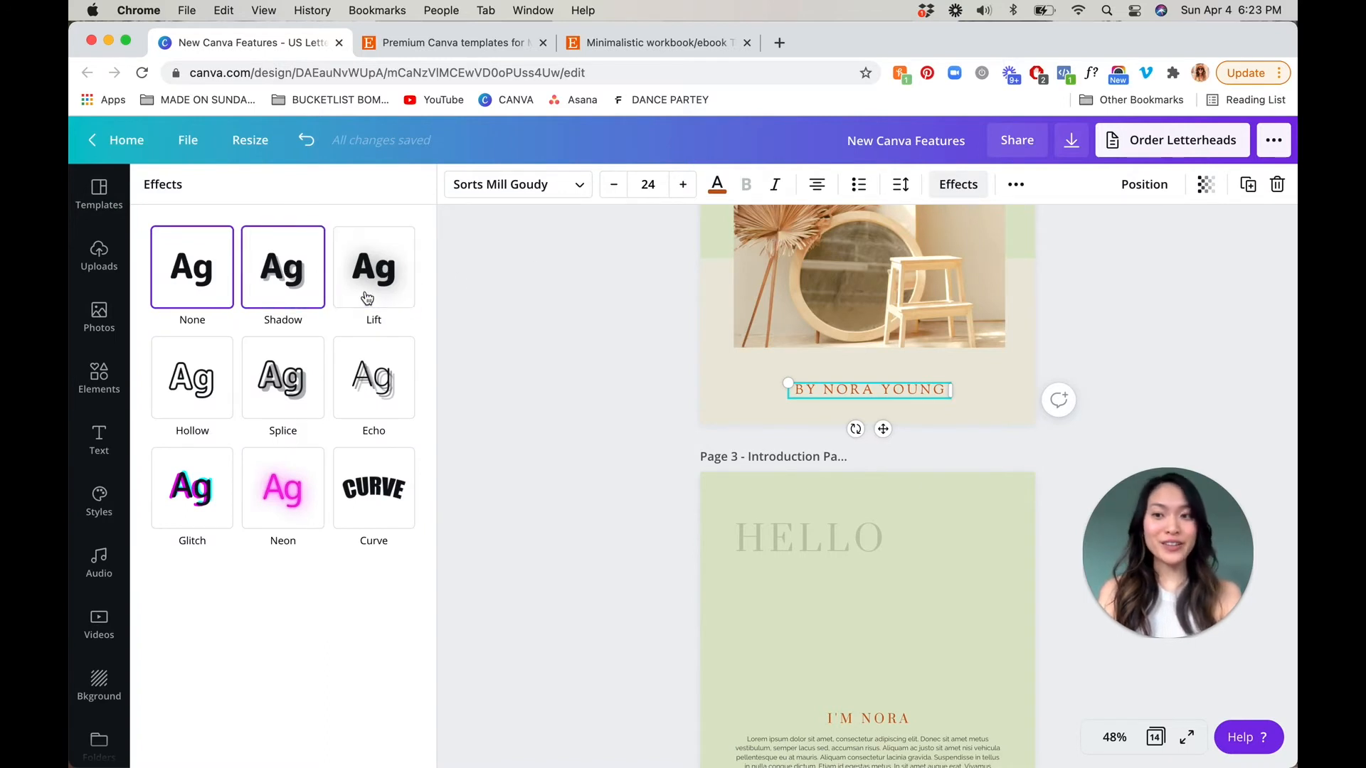
{"action": "left_click", "coordinate": [310, 293]}
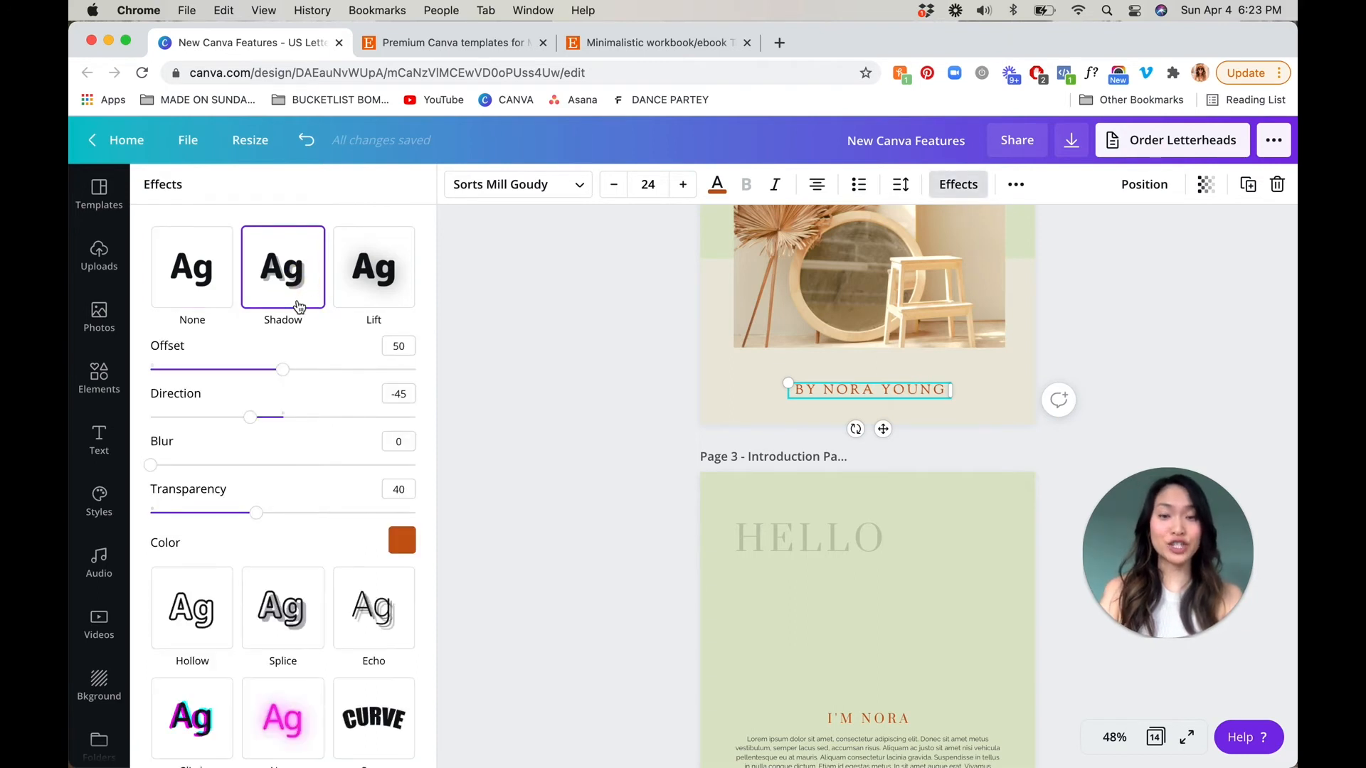
Set the byline shadow's offset to 83, direction to 45 and blur to 33, viewing the page at 100%
{"action": "left_click_drag", "start_coordinate": [285, 375], "coordinate": [331, 379]}
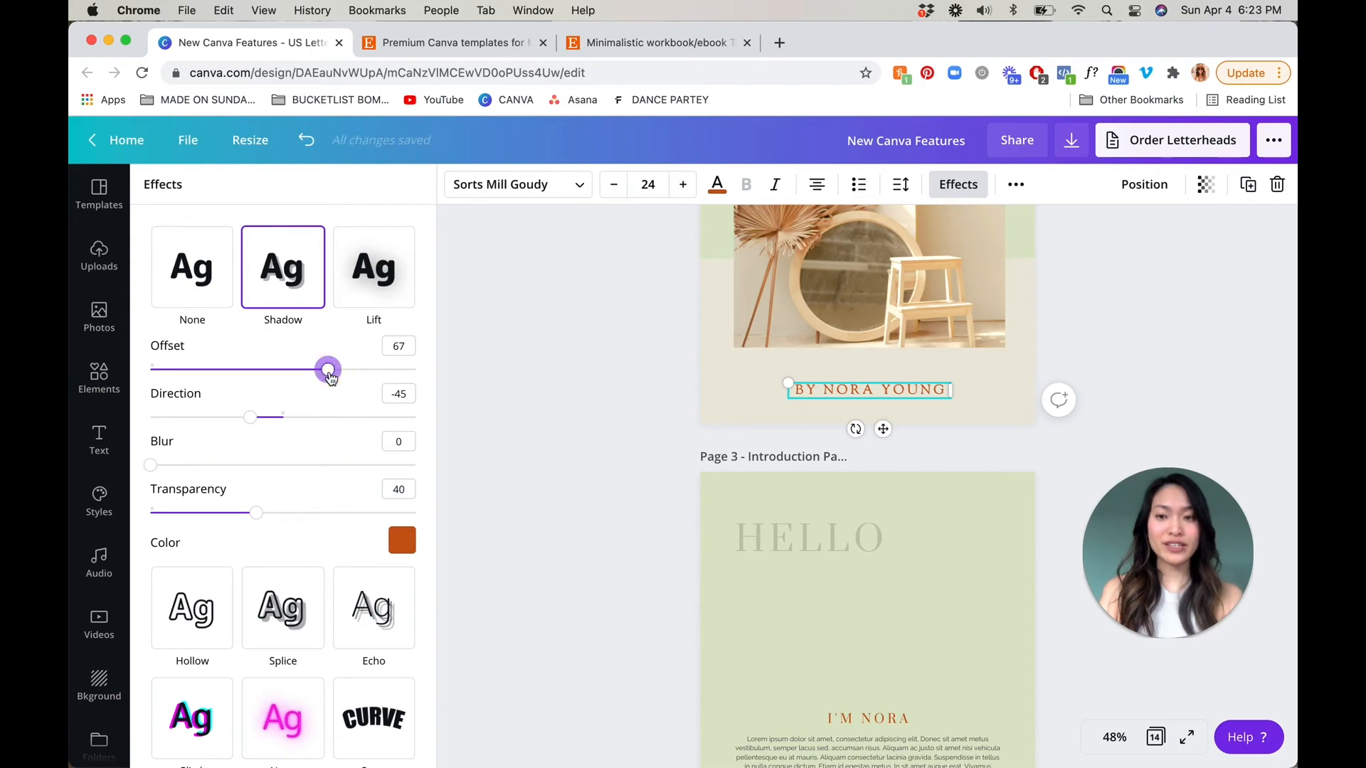
{"action": "left_click_drag", "start_coordinate": [156, 467], "coordinate": [316, 418]}
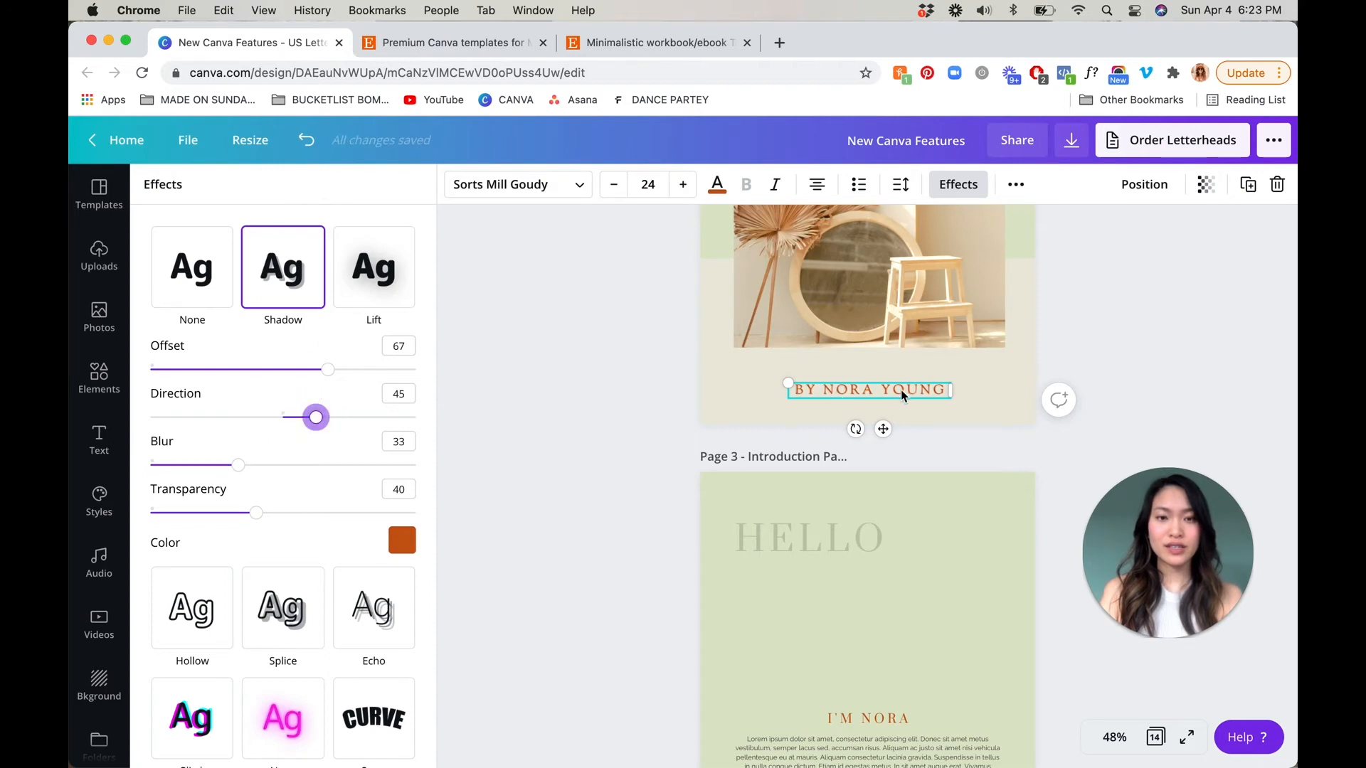
{"action": "left_click", "coordinate": [1114, 738]}
{"action": "left_click", "coordinate": [1118, 468]}
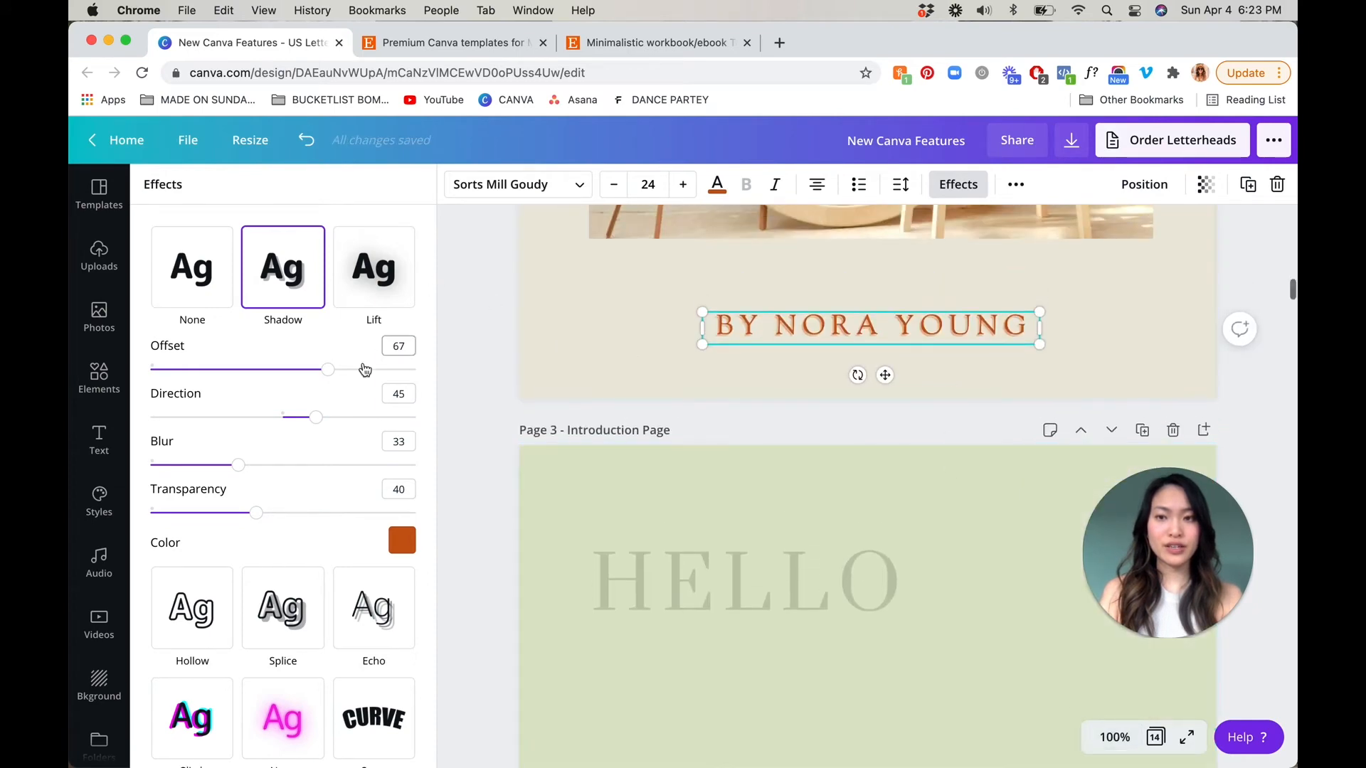
{"action": "left_click_drag", "start_coordinate": [330, 369], "coordinate": [370, 370]}
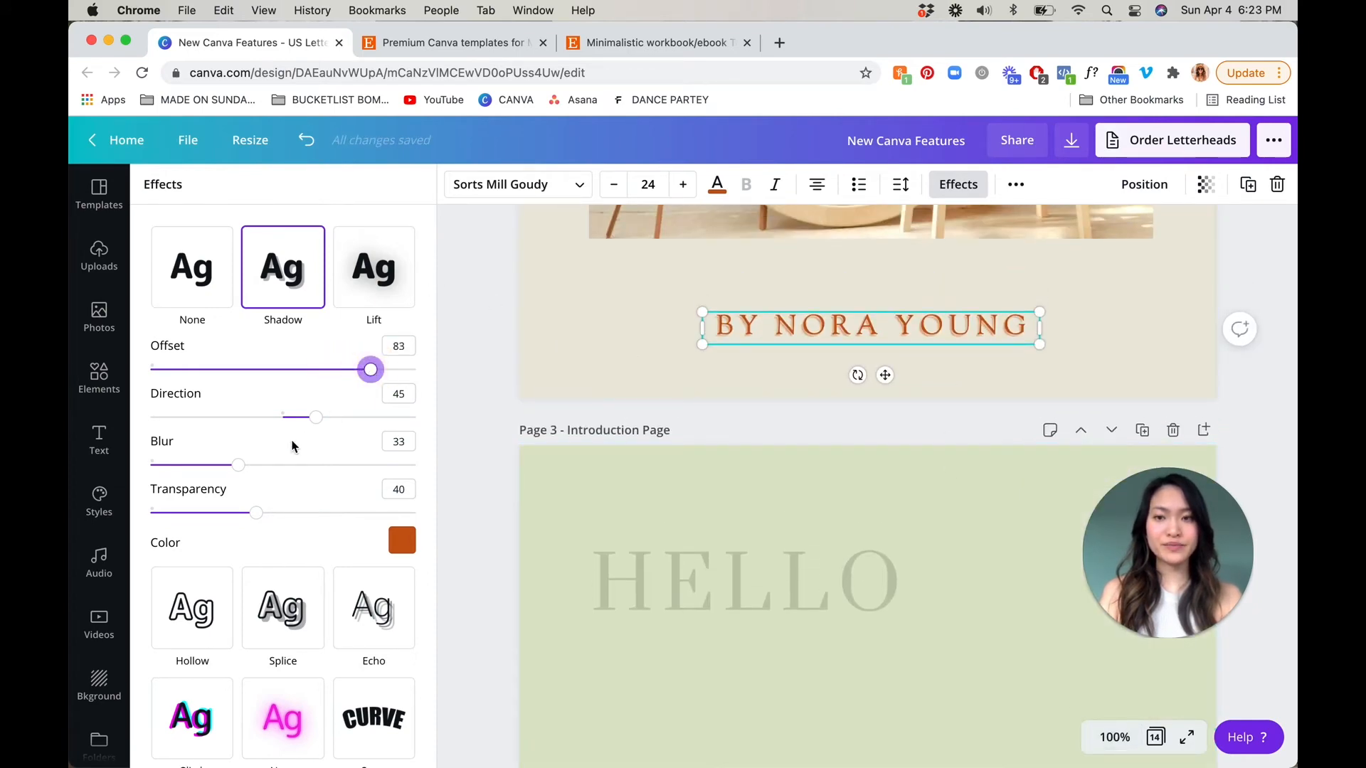
Remove the shadow from the page 2 byline and apply the Lift text effect instead
{"action": "scroll", "coordinate": [747, 359], "scroll_direction": "up", "scroll_amount": 2}
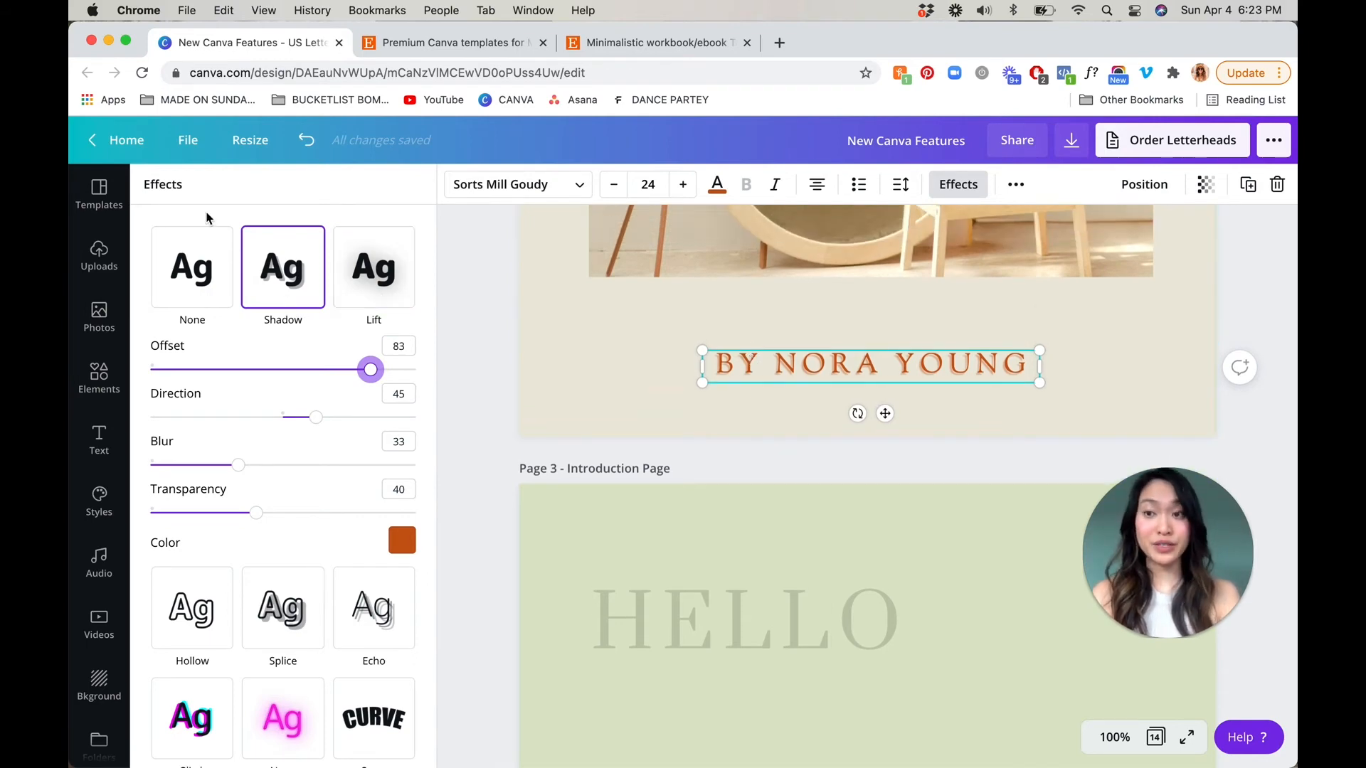
{"action": "scroll", "coordinate": [327, 544], "scroll_direction": "down", "scroll_amount": 1}
{"action": "scroll", "coordinate": [328, 548], "scroll_direction": "up", "scroll_amount": 1}
{"action": "left_click", "coordinate": [203, 274]}
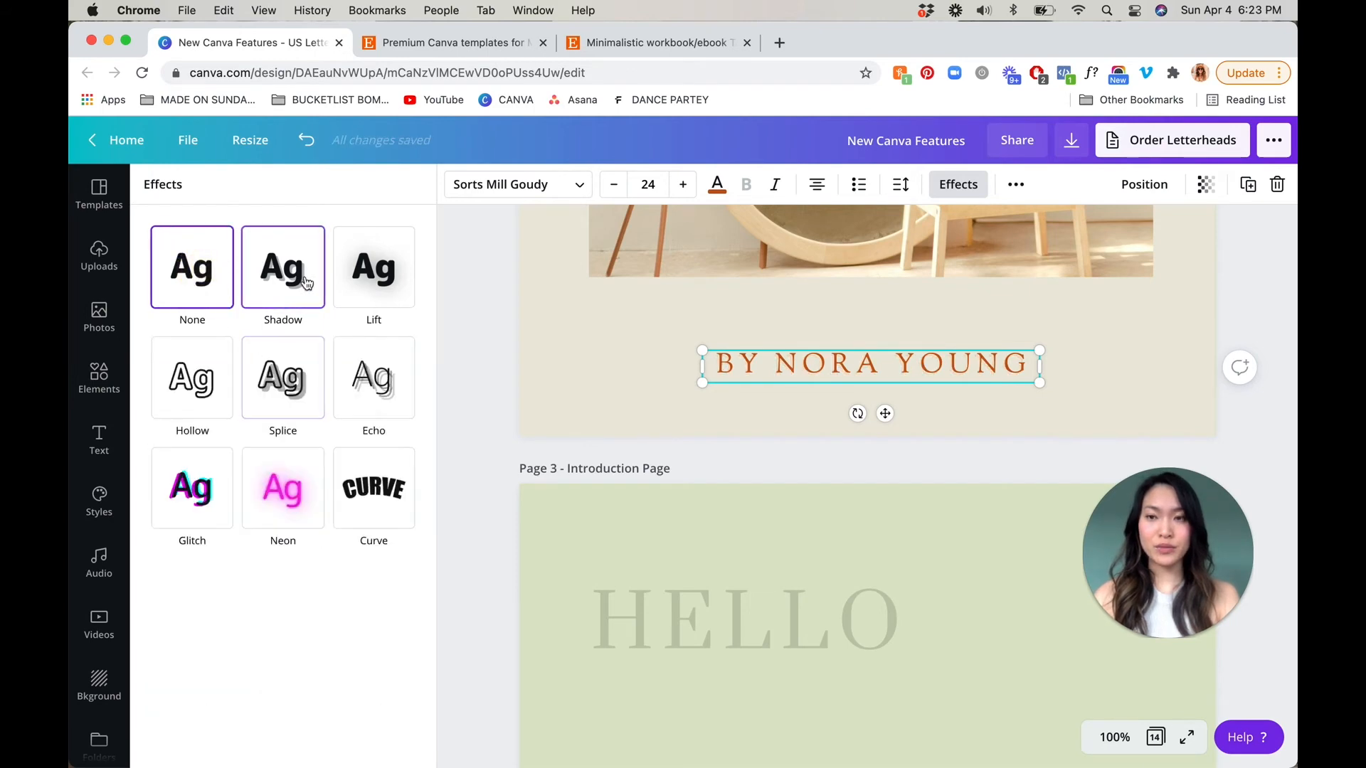
{"action": "left_click", "coordinate": [386, 286]}
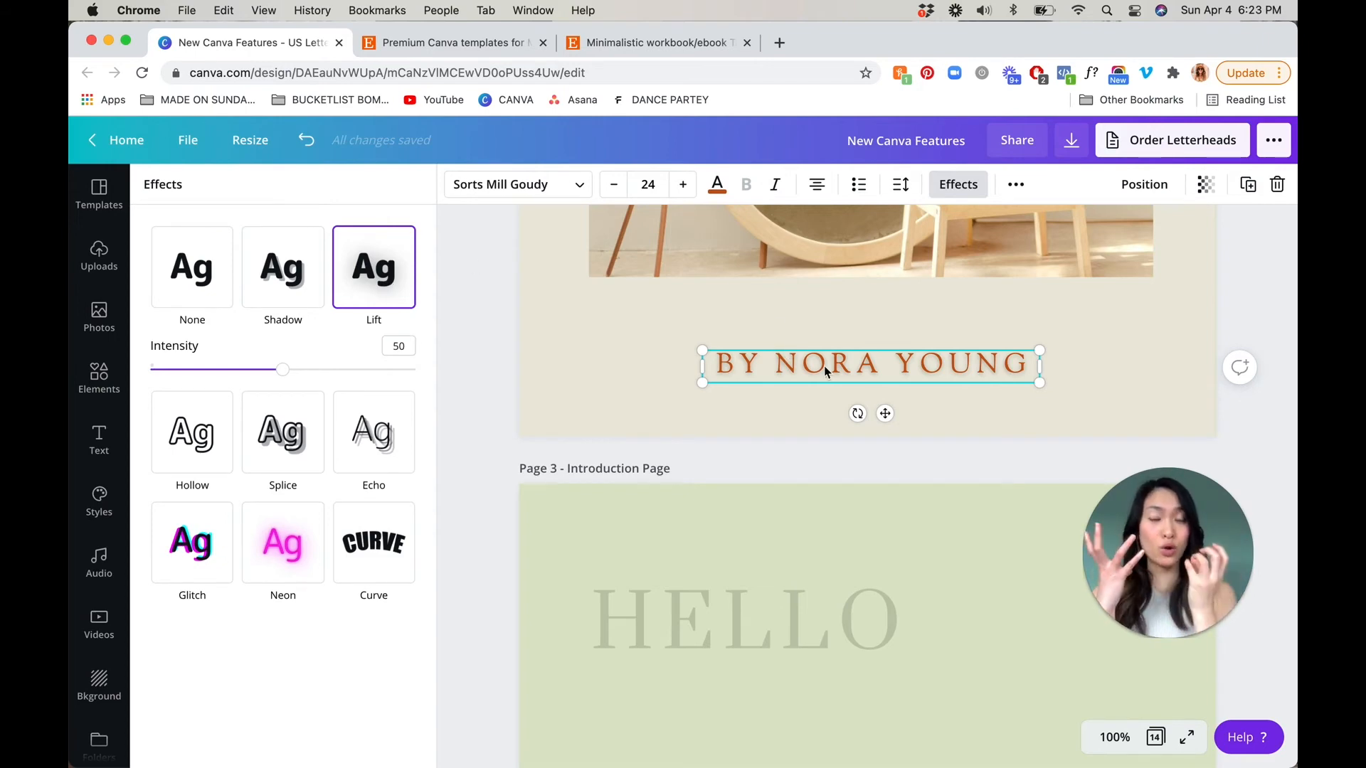
Replace the Lift effect on the page 2 byline with Hollow, and try the Splice effect in its place
{"action": "left_click", "coordinate": [186, 247]}
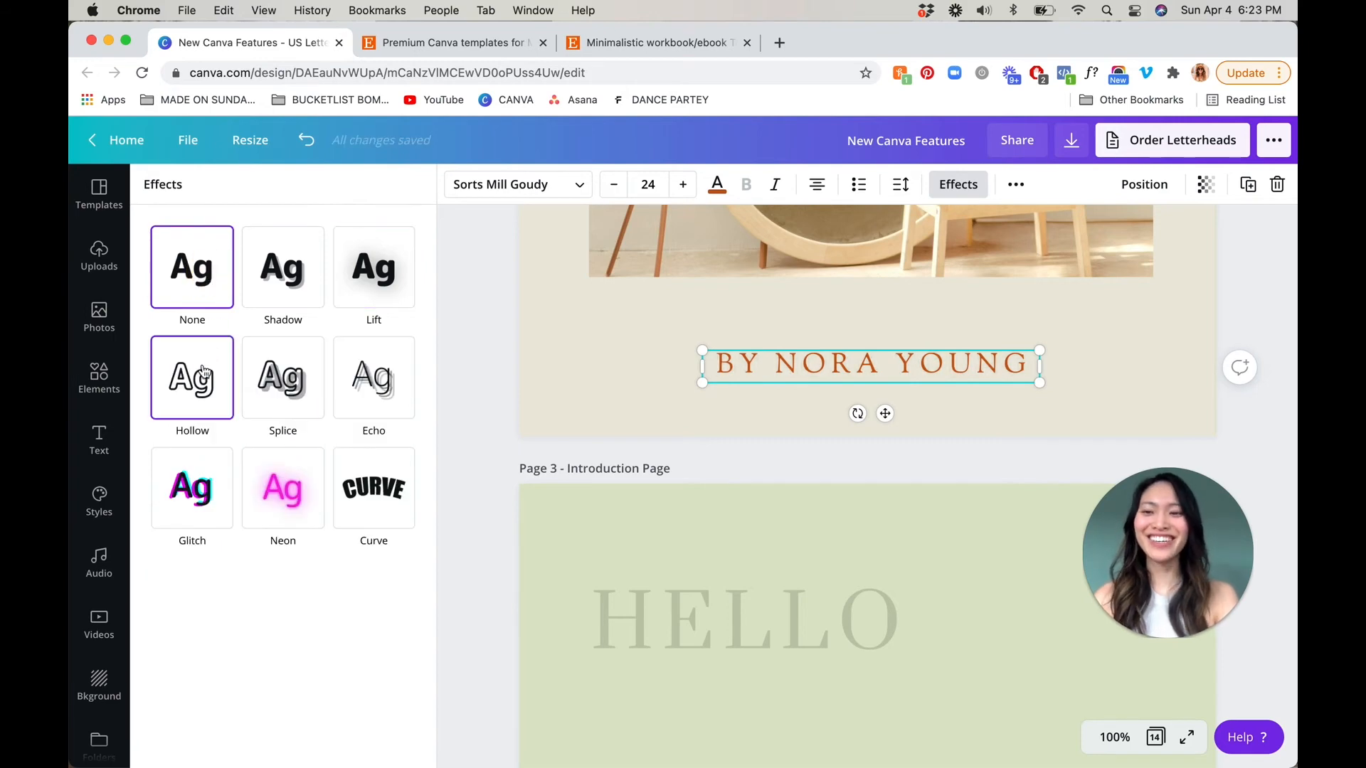
{"action": "left_click", "coordinate": [199, 410]}
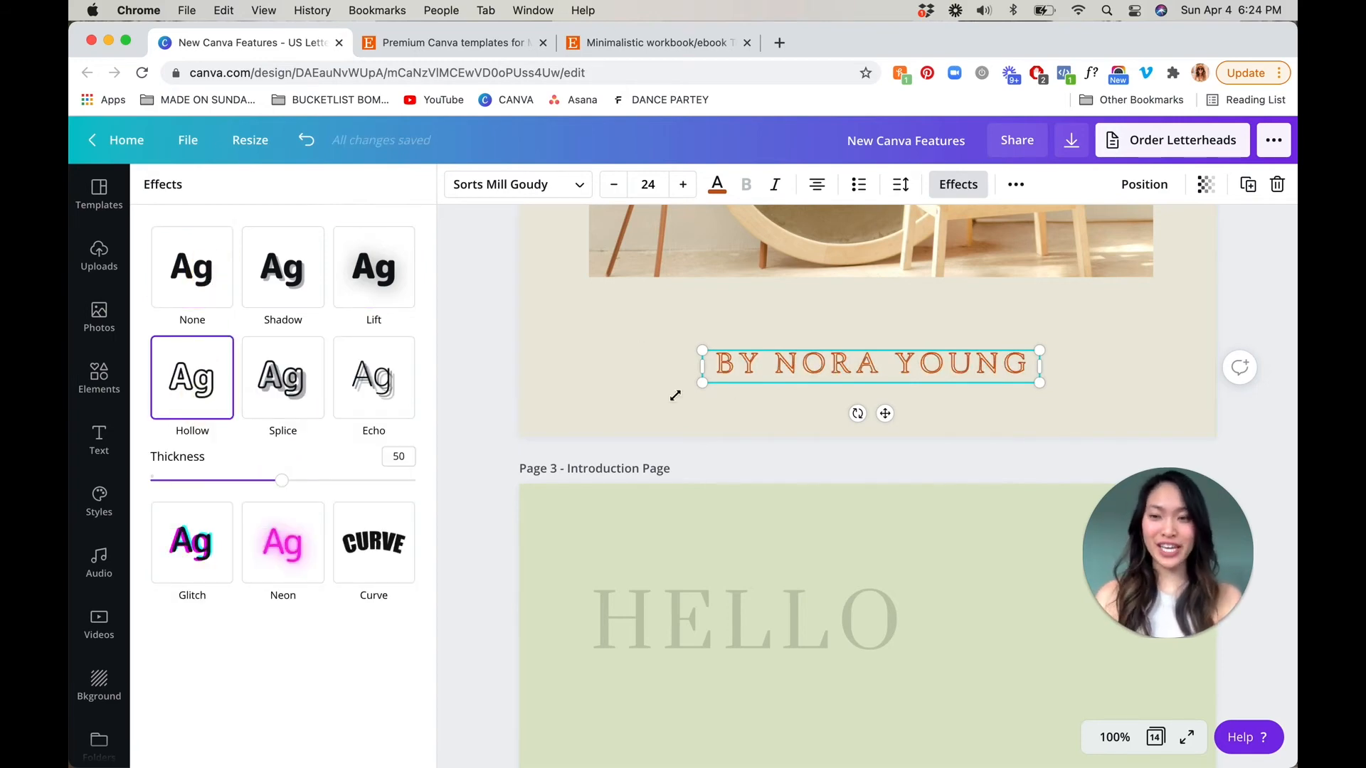
{"action": "left_click", "coordinate": [188, 285]}
{"action": "left_click", "coordinate": [277, 407]}
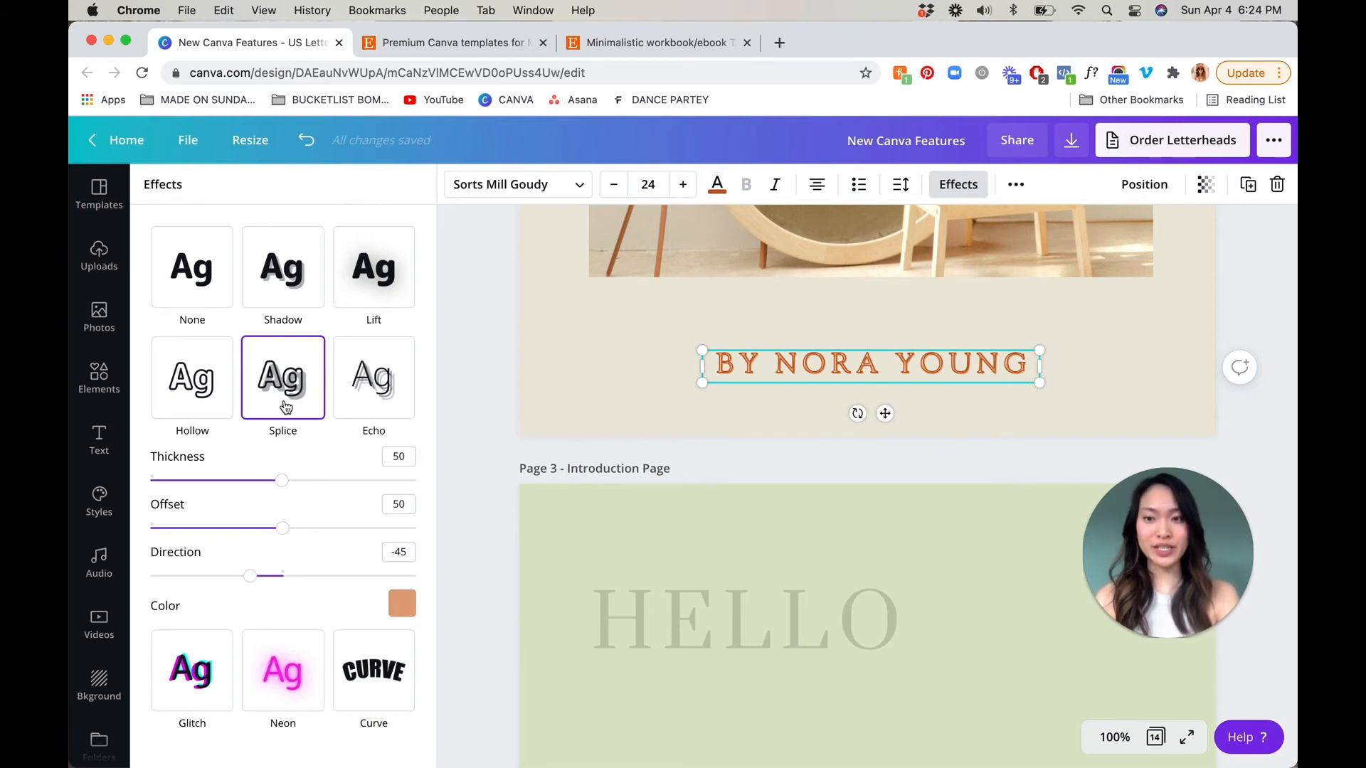
{"action": "left_click", "coordinate": [217, 272]}
{"action": "left_click", "coordinate": [287, 389]}
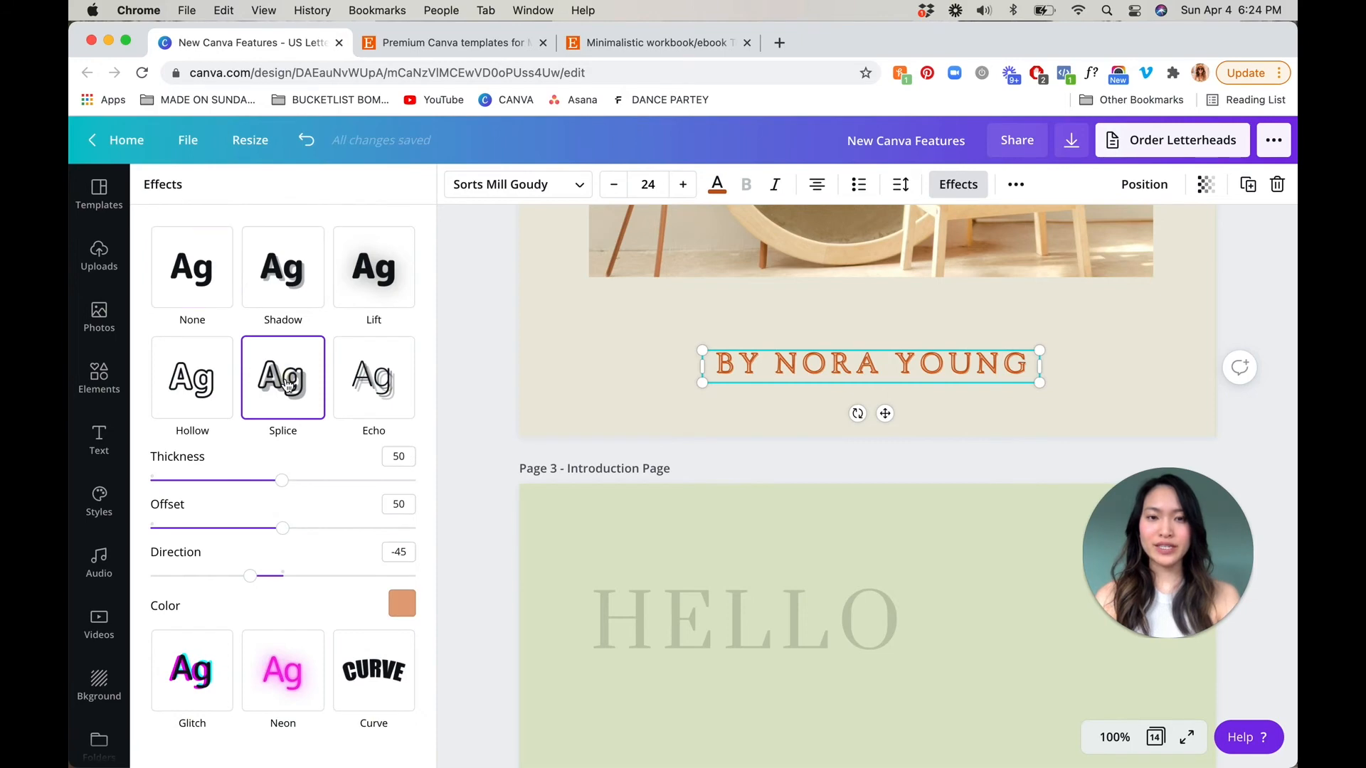
Compare the Hollow, Splice and Glitch text effects on the page 2 byline, and clear the effect
{"action": "left_click", "coordinate": [203, 288]}
{"action": "left_click", "coordinate": [198, 417]}
{"action": "left_click", "coordinate": [288, 406]}
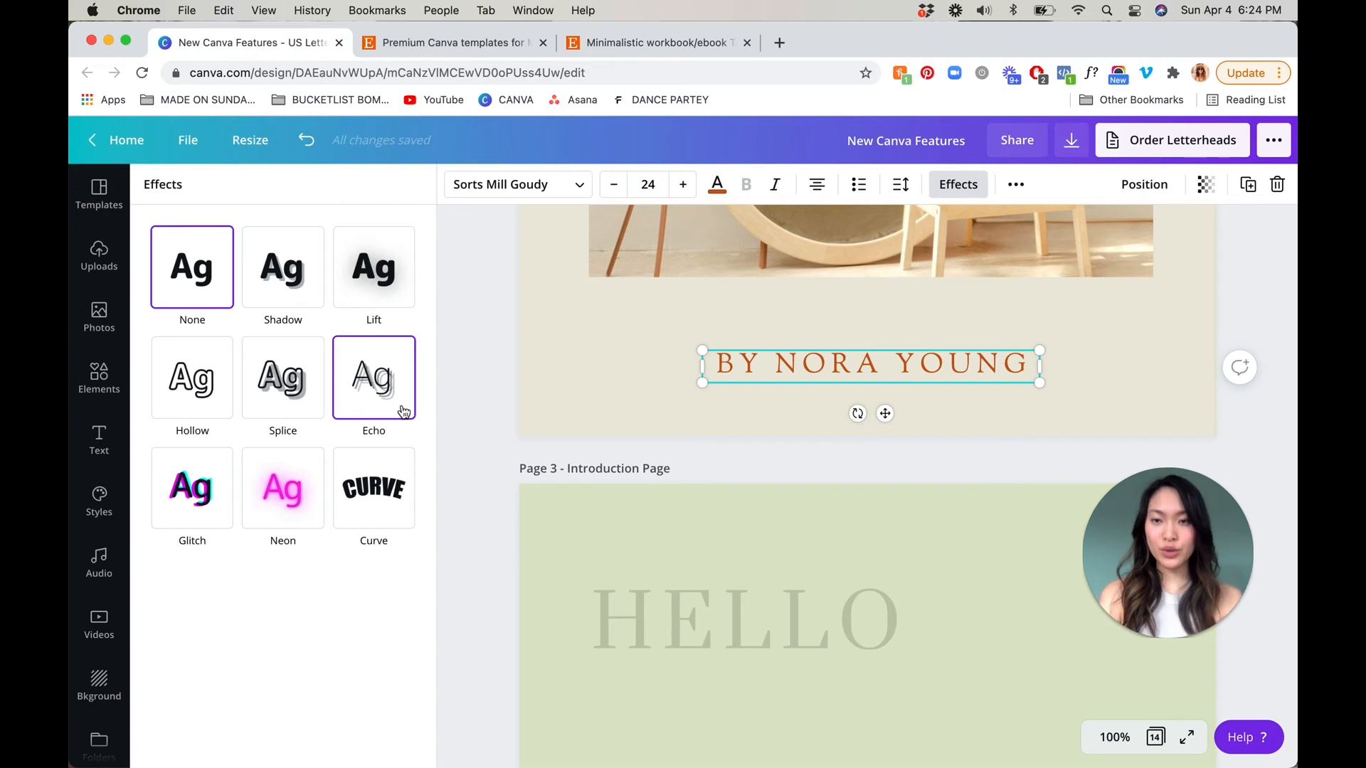
{"action": "left_click", "coordinate": [203, 524]}
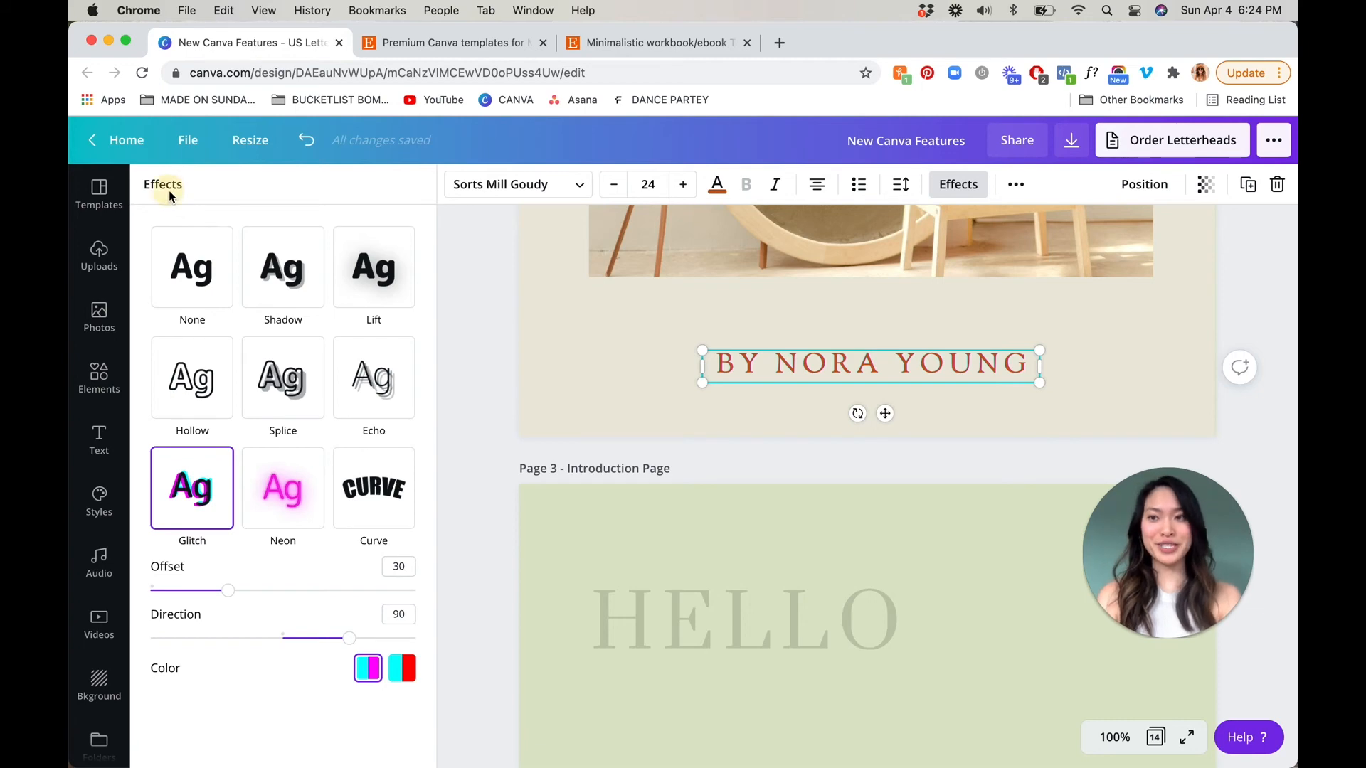
{"action": "left_click", "coordinate": [190, 265]}
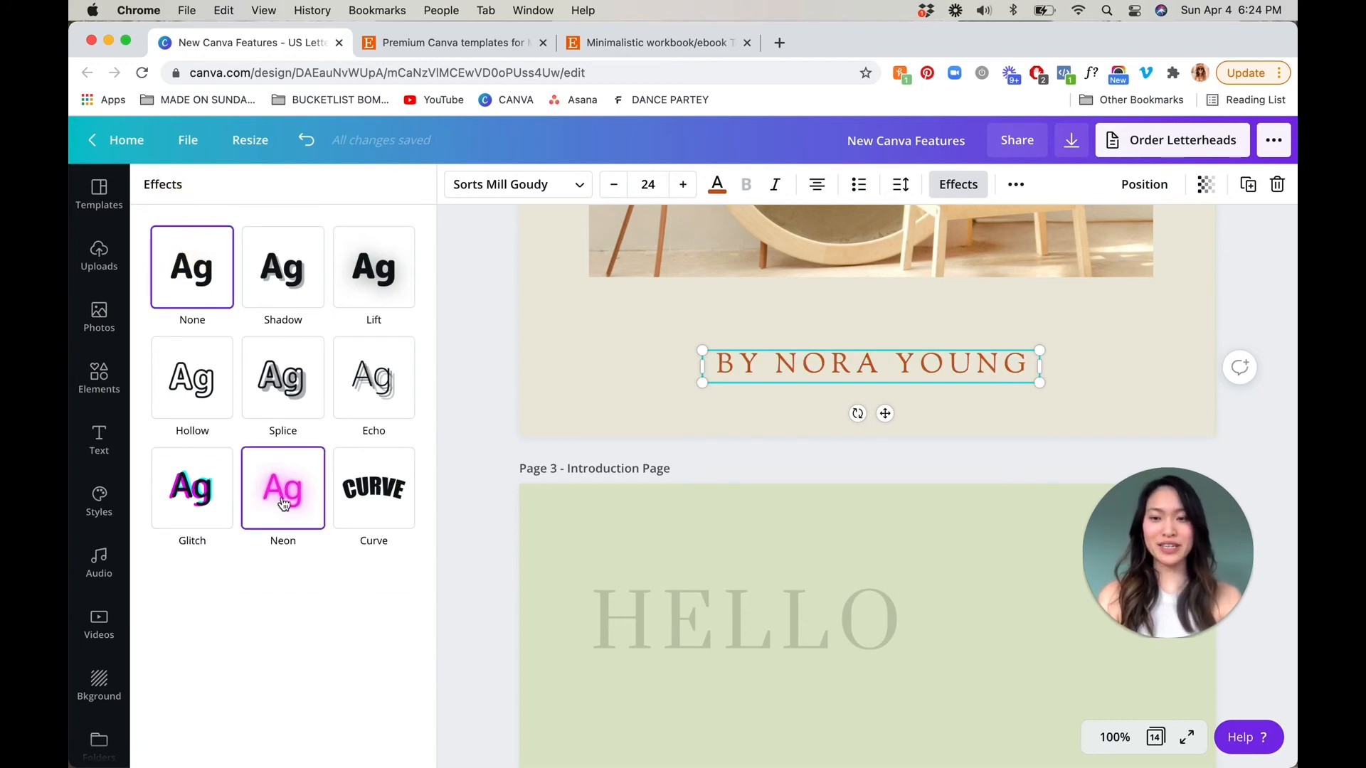
Apply the Curve text effect to the page 2 byline with a curve of 6, nudging it up towards the photo
{"action": "left_click", "coordinate": [392, 516]}
{"action": "left_click", "coordinate": [888, 382]}
{"action": "left_click_drag", "start_coordinate": [890, 359], "coordinate": [891, 327]}
{"action": "left_click_drag", "start_coordinate": [384, 590], "coordinate": [316, 593]}
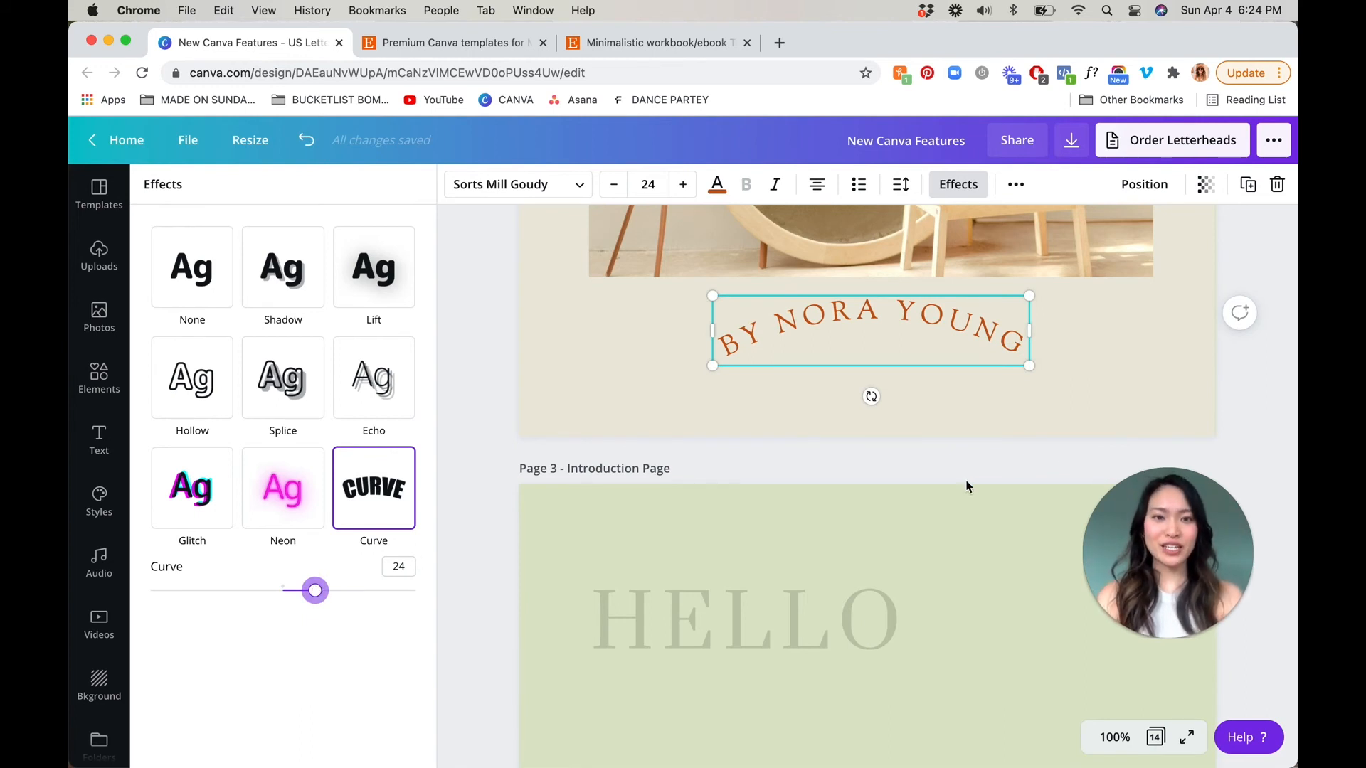
{"action": "mouse_move", "coordinate": [313, 590]}
{"action": "left_mouse_down"}
{"action": "mouse_move", "coordinate": [237, 590]}
{"action": "mouse_move", "coordinate": [305, 606]}
{"action": "mouse_move", "coordinate": [290, 594]}
{"action": "left_mouse_up"}
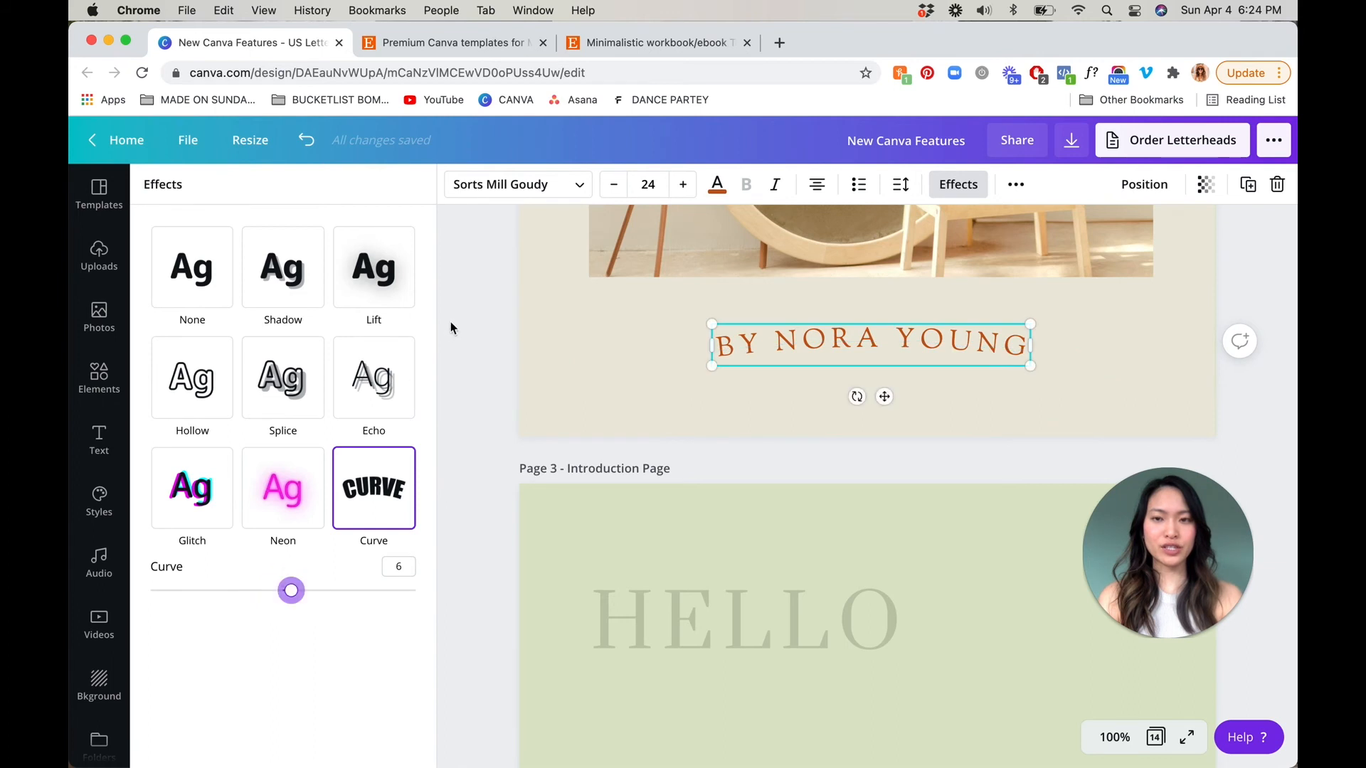
{"action": "key", "text": "Escape"}
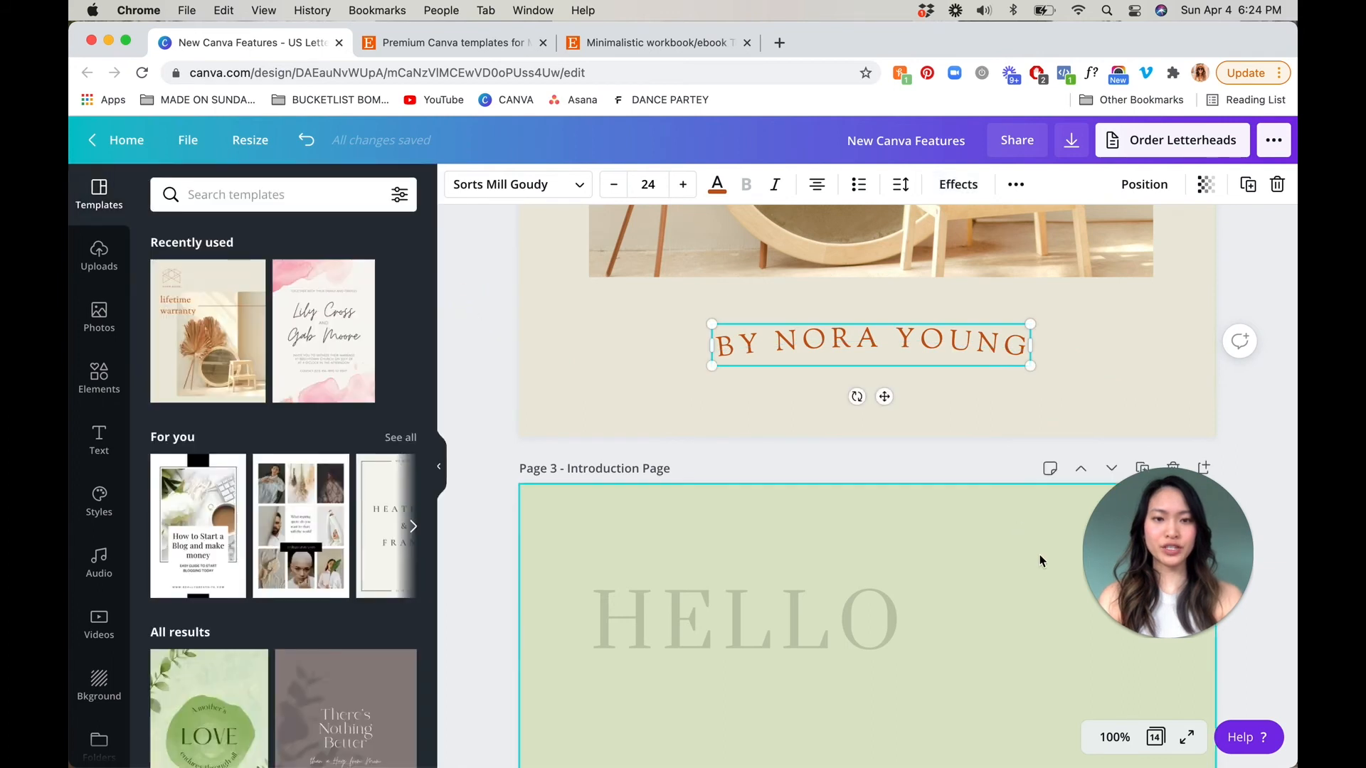
View the design at 50% and examine how the curved byline looks beneath the photo on page 2
{"action": "left_click", "coordinate": [1115, 737]}
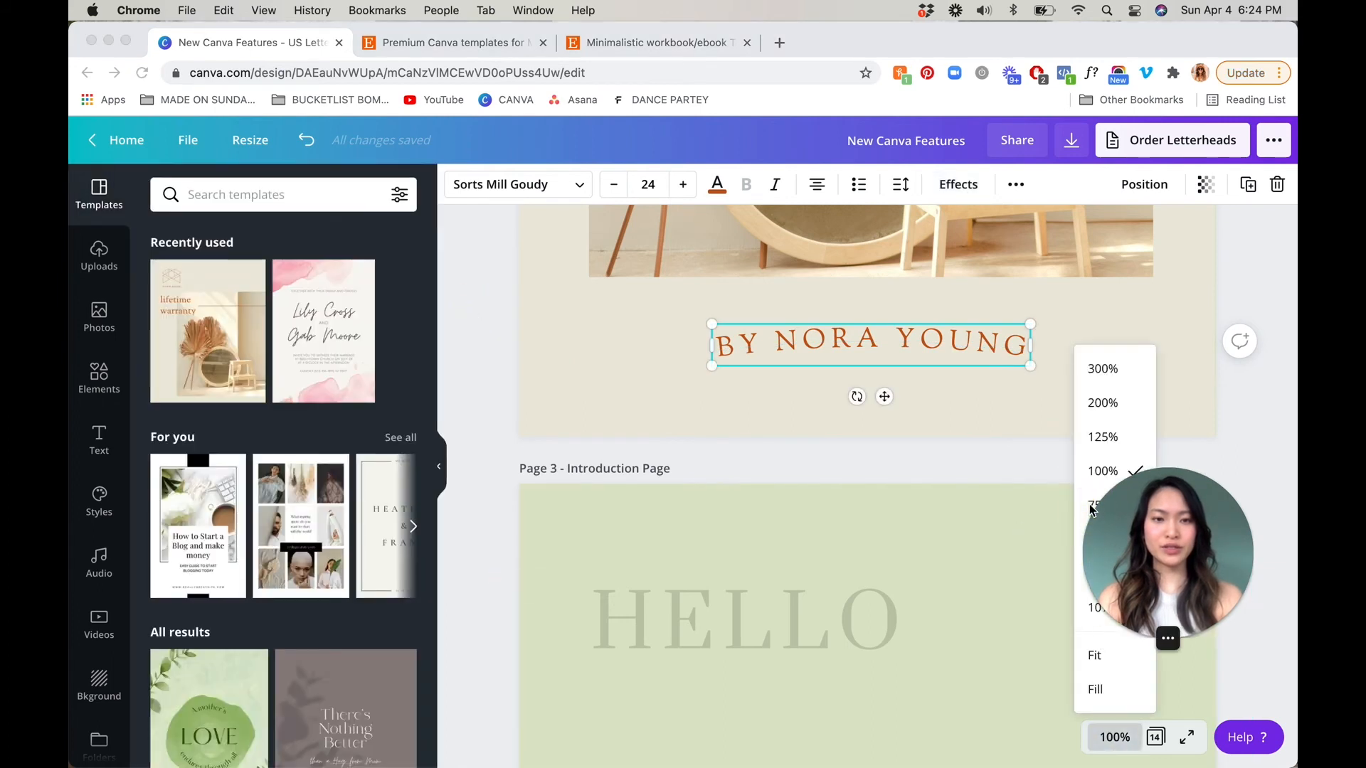
{"action": "left_click_drag", "start_coordinate": [1091, 516], "coordinate": [195, 593]}
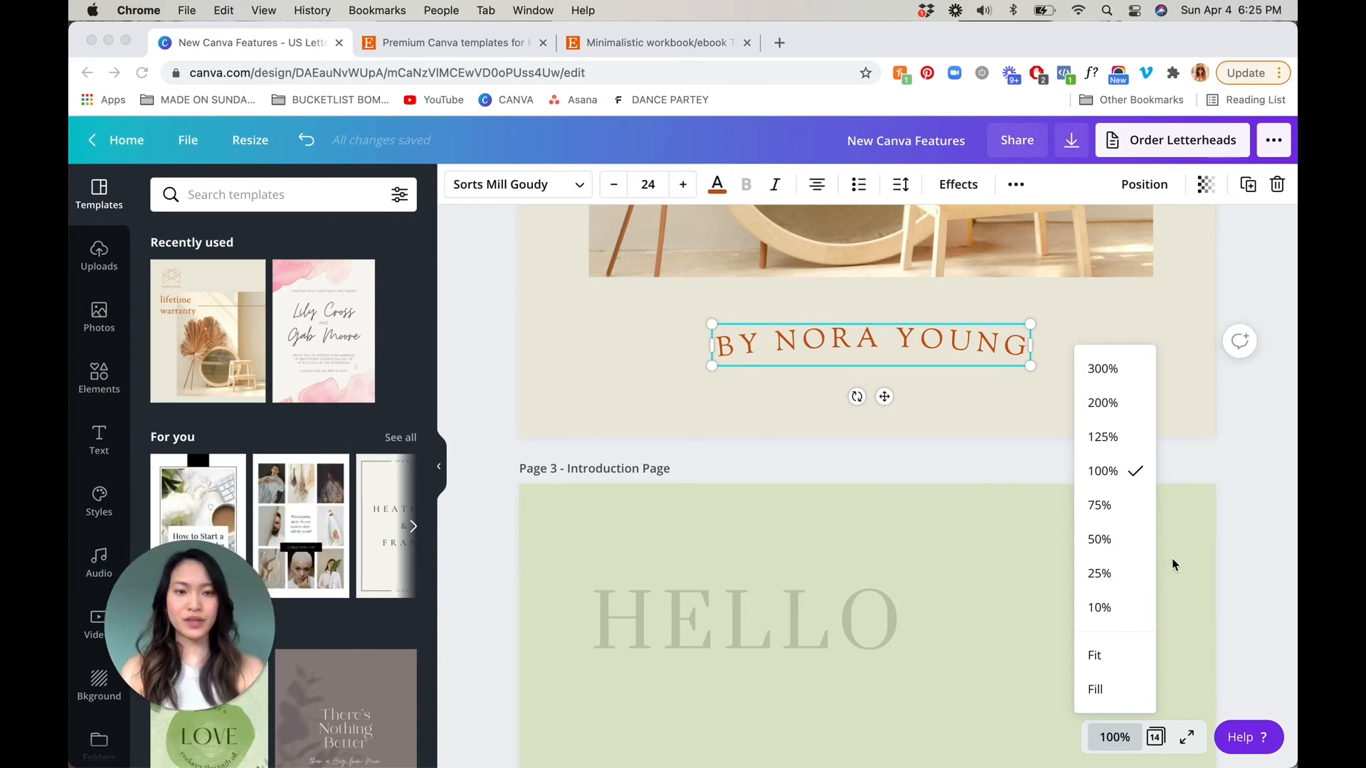
{"action": "left_click", "coordinate": [1121, 548]}
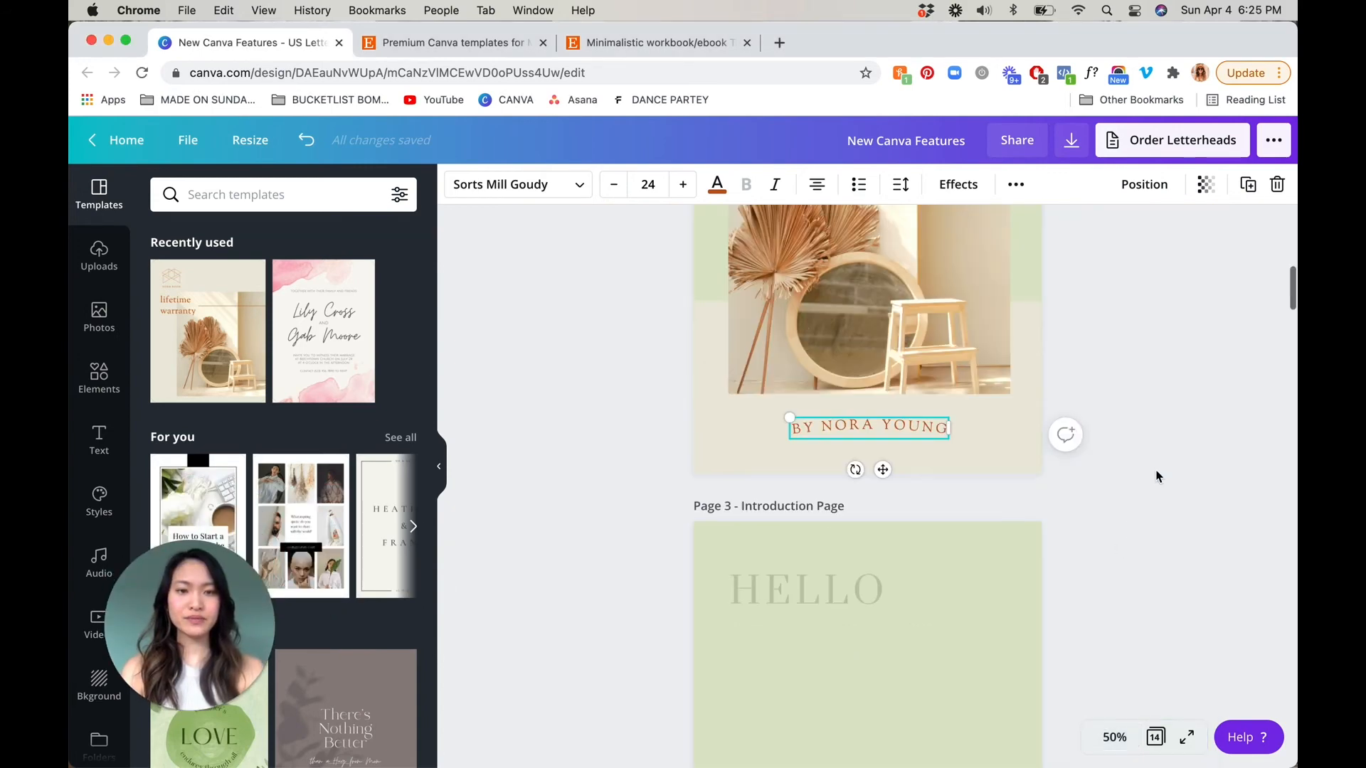
{"action": "left_click", "coordinate": [1155, 473]}
{"action": "scroll", "coordinate": [1158, 477], "scroll_direction": "up", "scroll_amount": 4}
{"action": "scroll", "coordinate": [1155, 472], "scroll_direction": "up", "scroll_amount": 2}
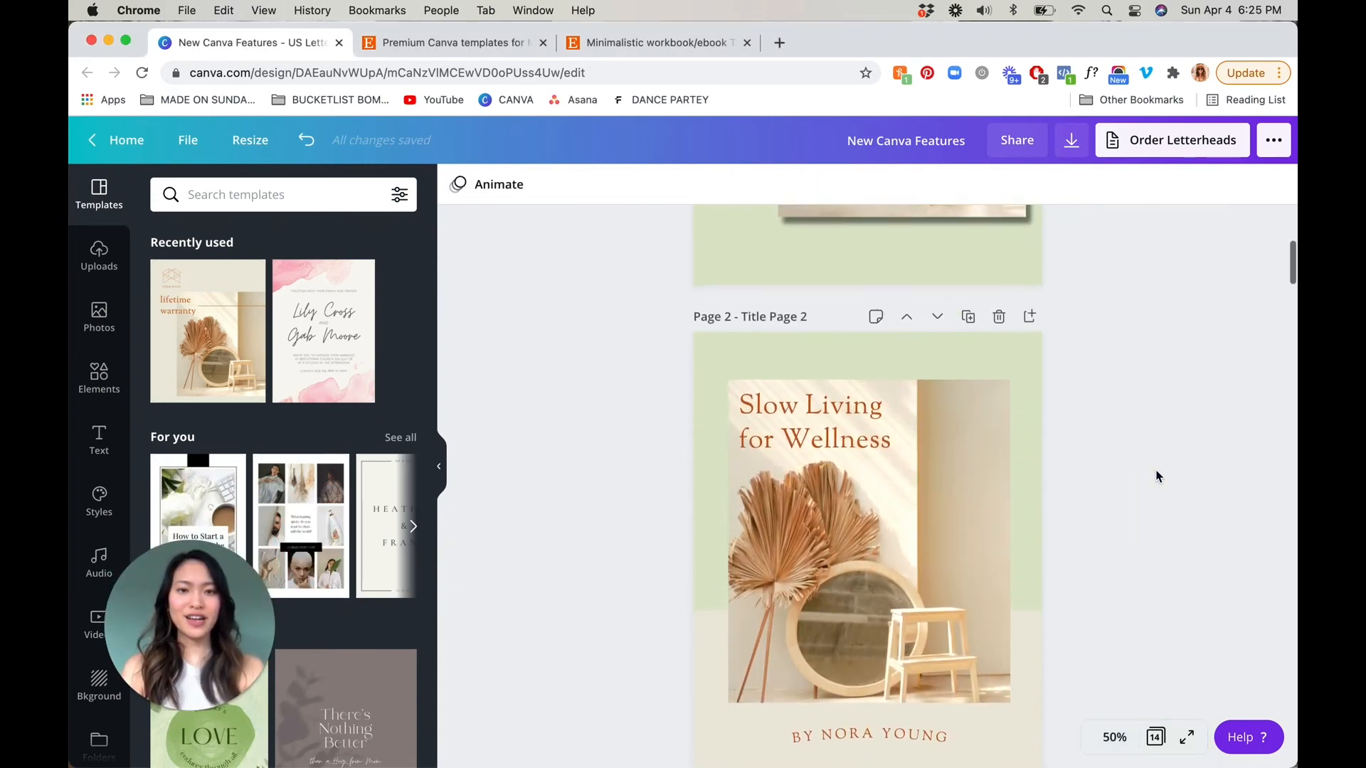
{"action": "scroll", "coordinate": [1110, 484], "scroll_direction": "down", "scroll_amount": 4}
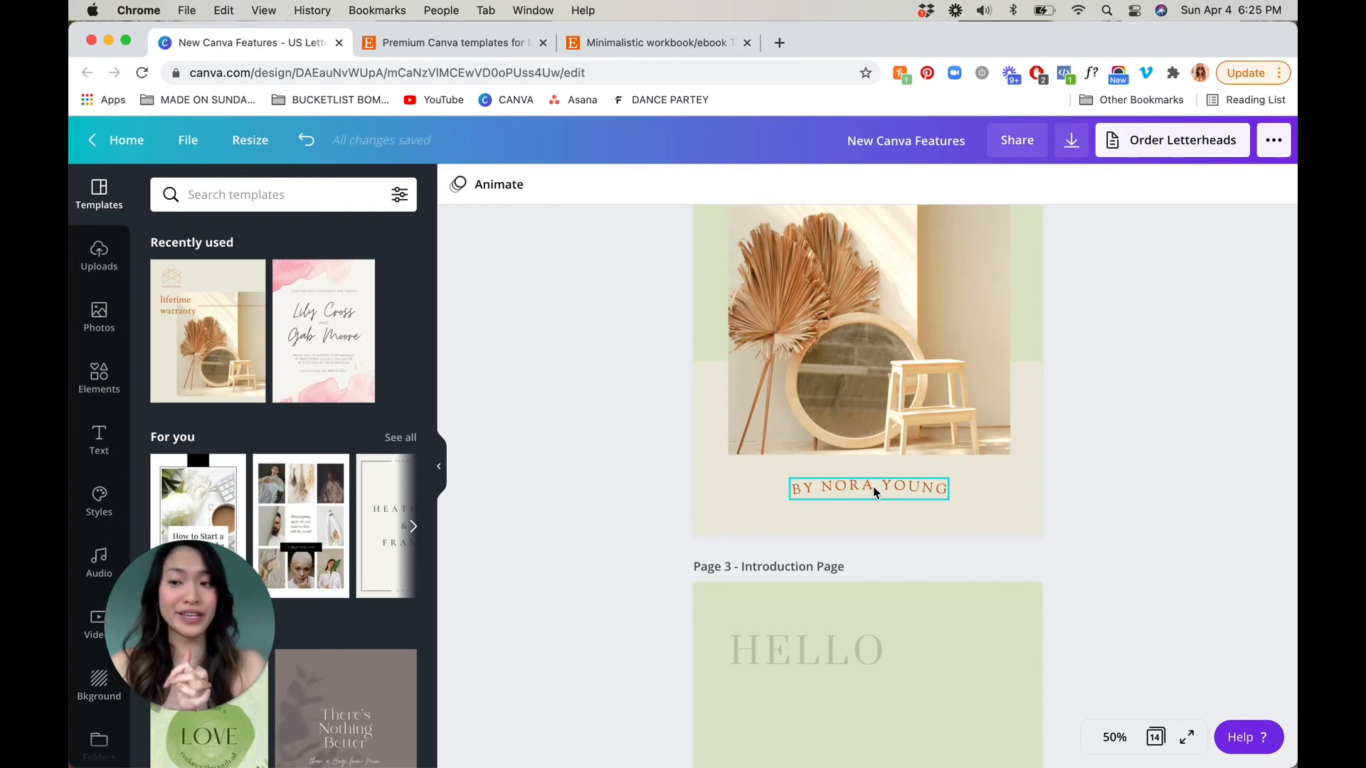
{"action": "scroll", "coordinate": [875, 492], "scroll_direction": "up", "scroll_amount": 2}
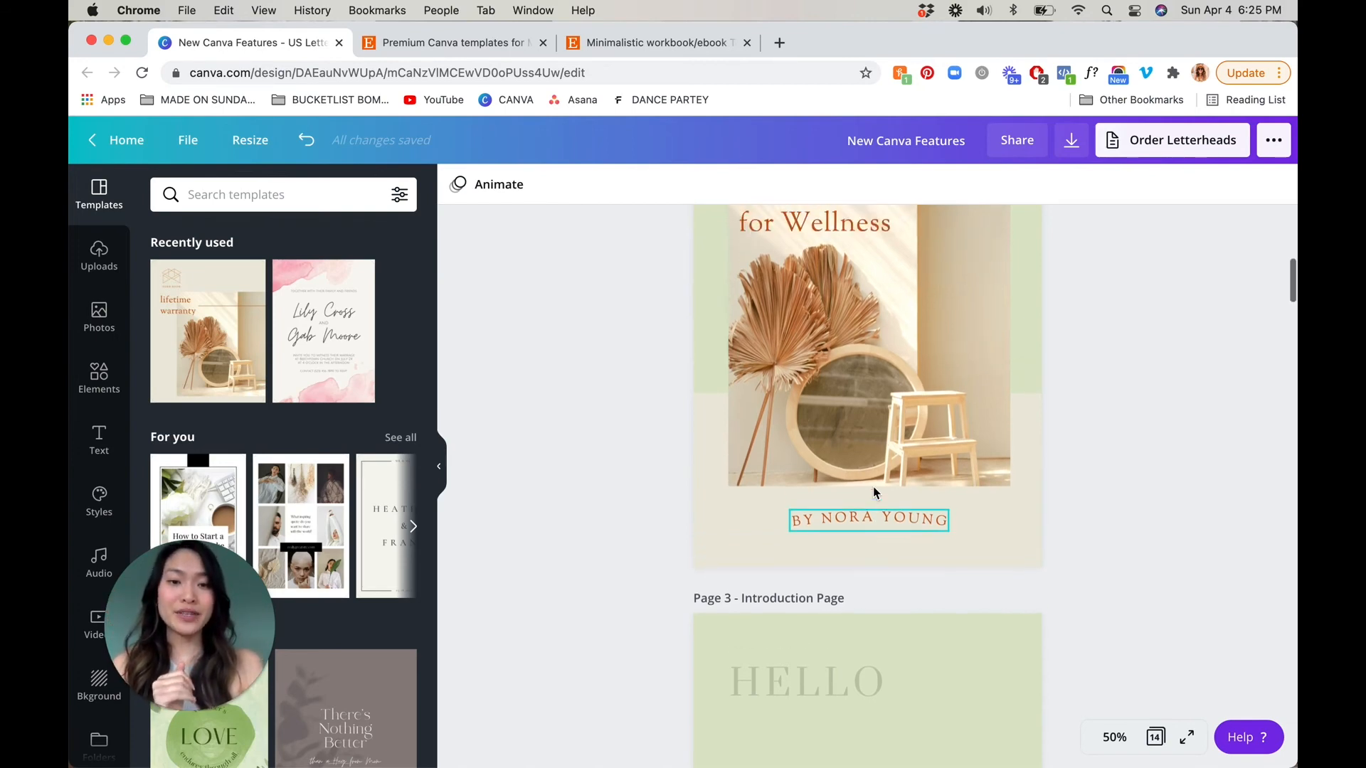
{"action": "scroll", "coordinate": [875, 493], "scroll_direction": "down", "scroll_amount": 3}
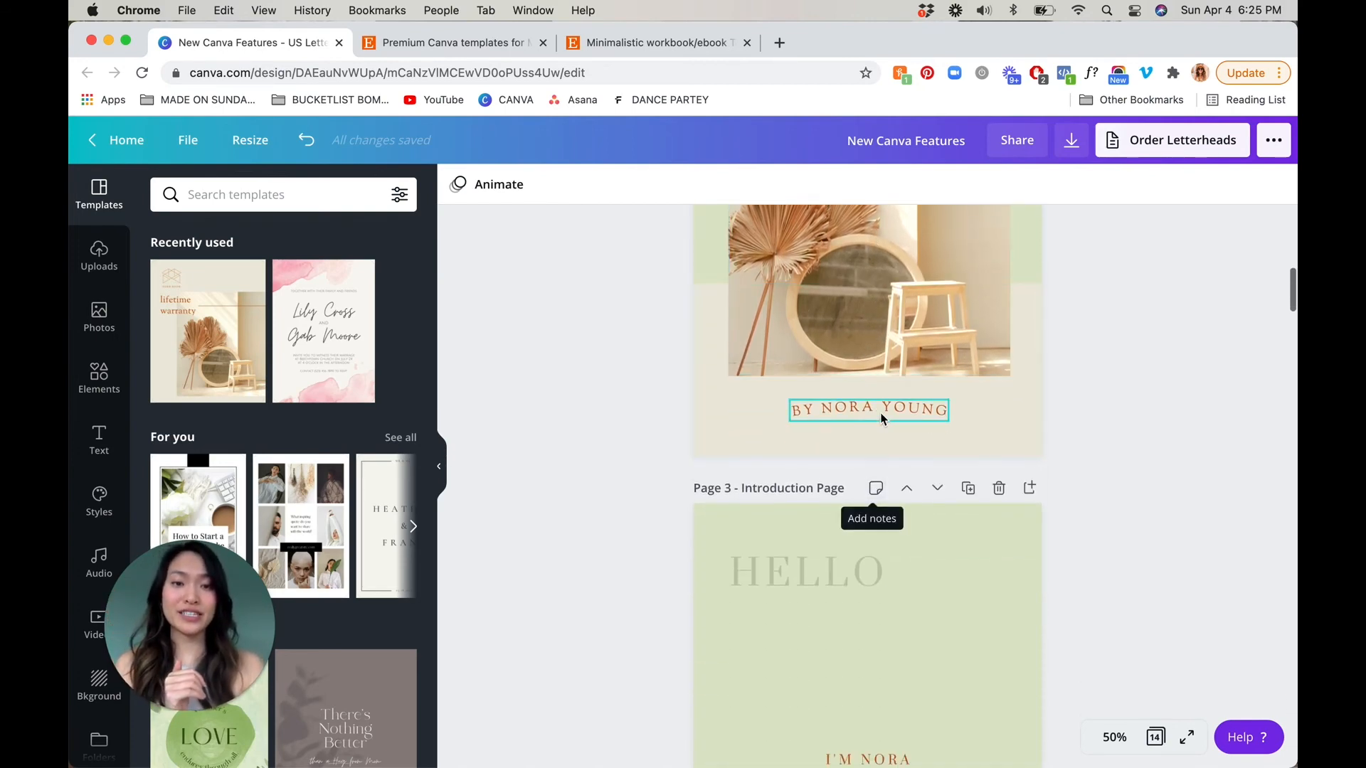
{"action": "scroll", "coordinate": [882, 415], "scroll_direction": "up", "scroll_amount": 3}
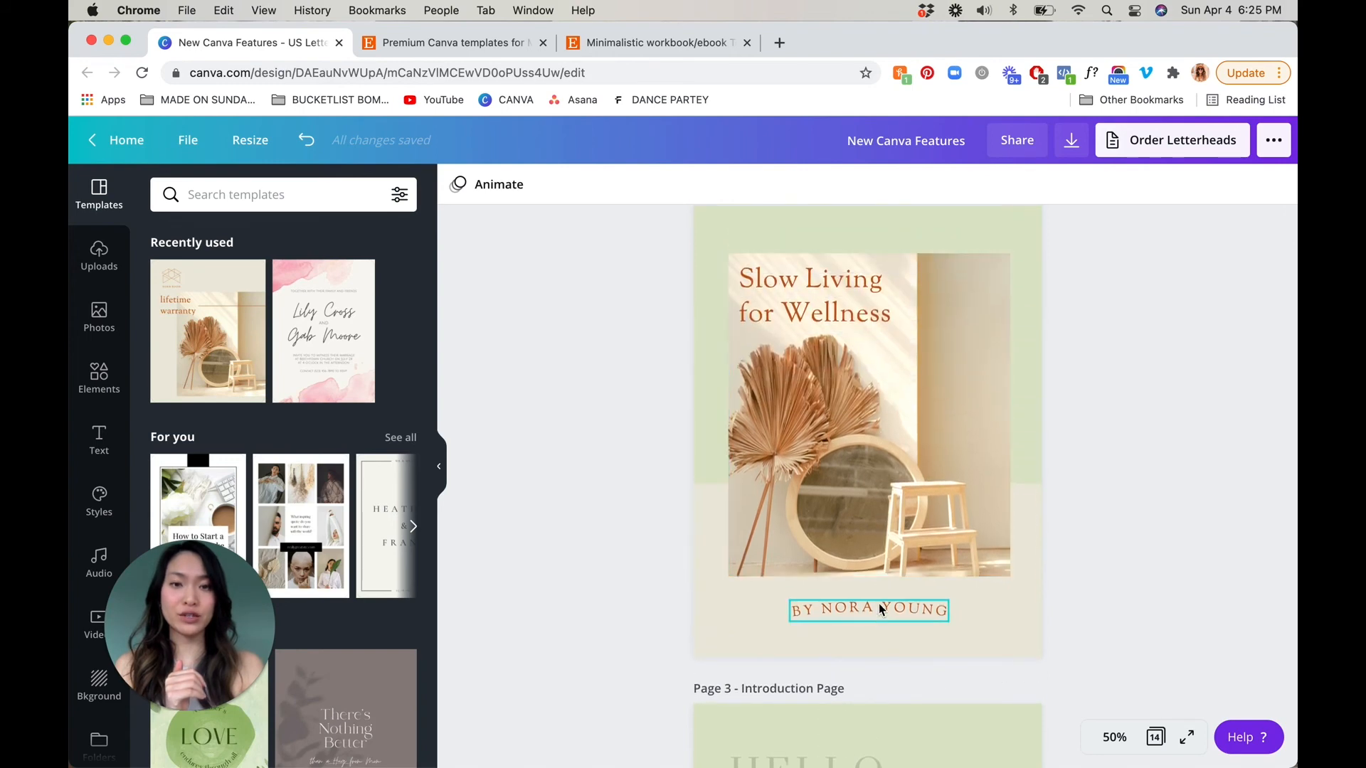
Move the curved byline from below the photo to the green area above it on page 2
{"action": "left_click_drag", "start_coordinate": [870, 610], "coordinate": [875, 228]}
{"action": "left_click", "coordinate": [1167, 335]}
{"action": "scroll", "coordinate": [1167, 335], "scroll_direction": "up", "scroll_amount": 1}
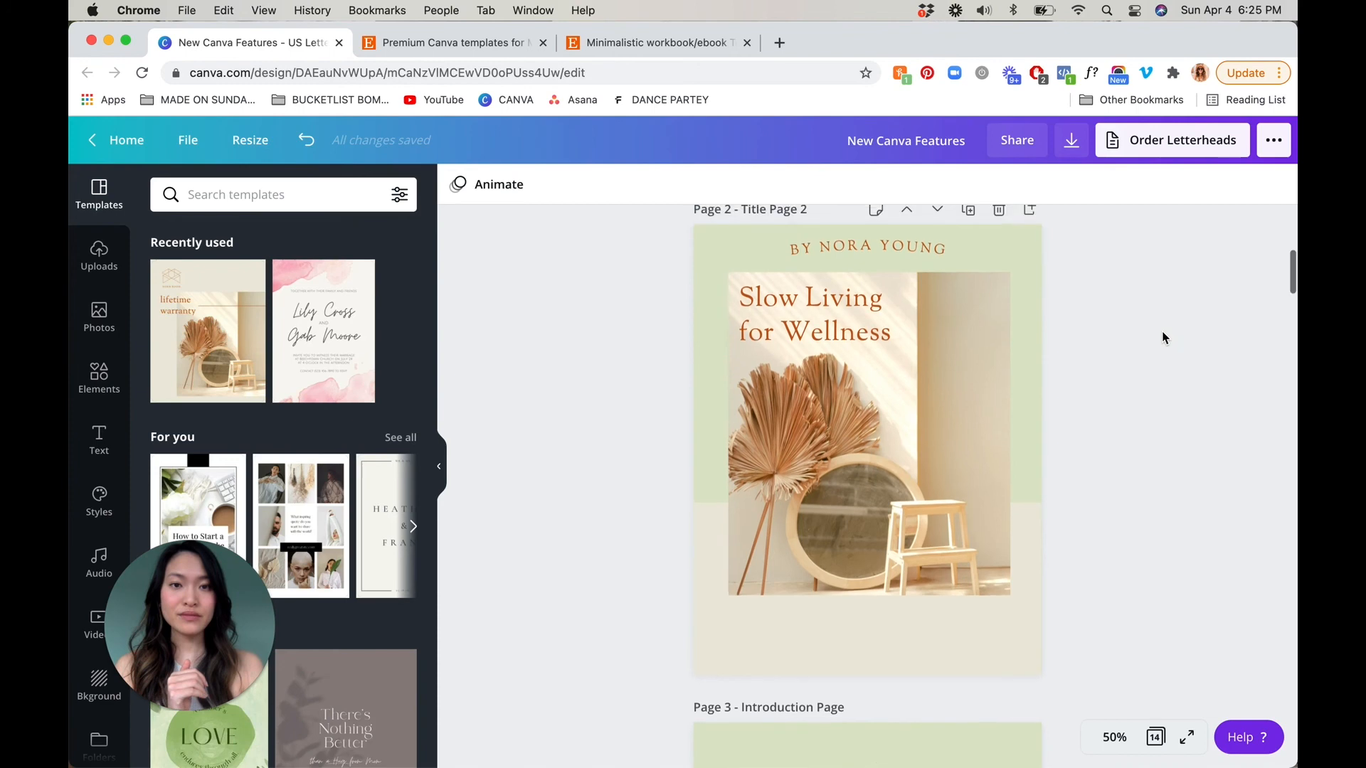
Shift the page 2 title and photo down together, and lower the curved byline to sit just above the photo
{"action": "left_click", "coordinate": [840, 342]}
{"action": "left_click", "coordinate": [874, 491], "text": "shift"}
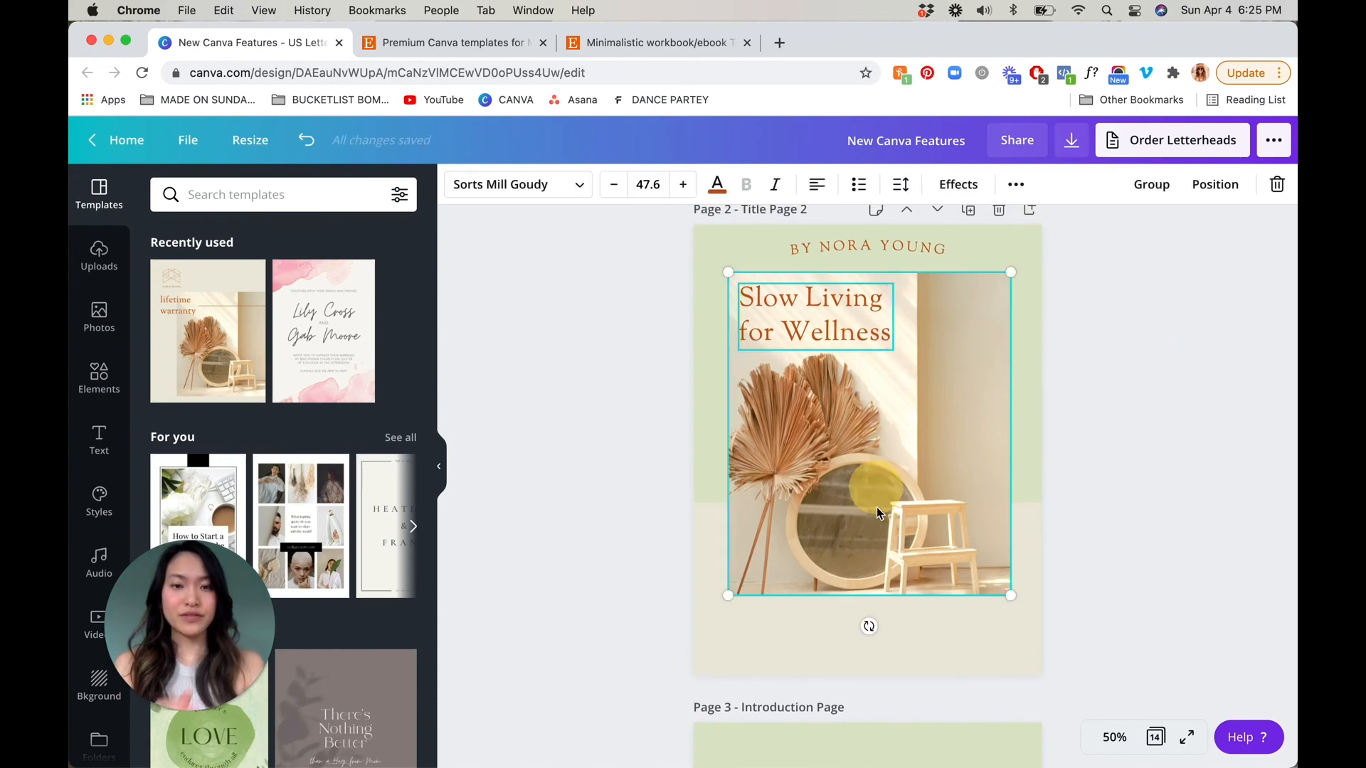
{"action": "left_click_drag", "start_coordinate": [875, 491], "coordinate": [877, 518]}
{"action": "left_click_drag", "start_coordinate": [884, 245], "coordinate": [882, 271]}
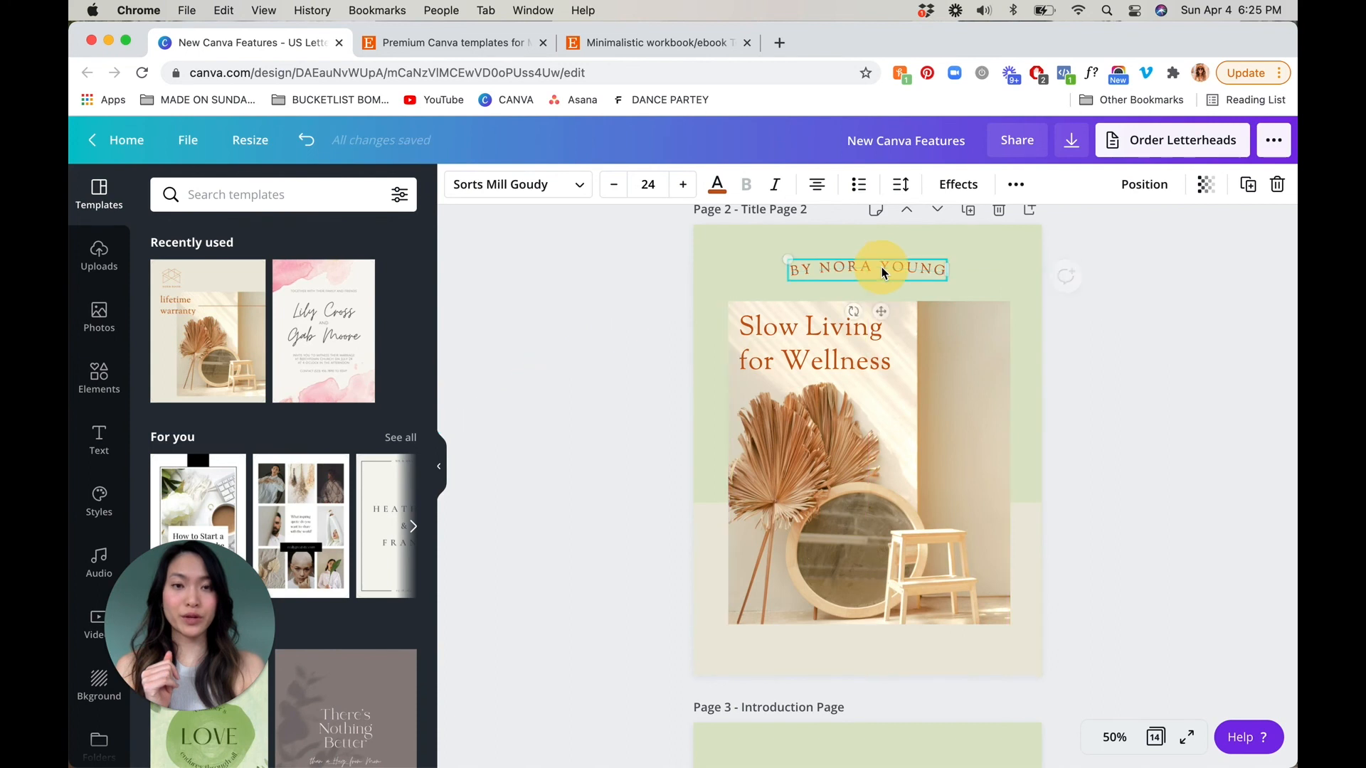
{"action": "left_click", "coordinate": [1112, 329]}
{"action": "scroll", "coordinate": [1112, 330], "scroll_direction": "down", "scroll_amount": 5}
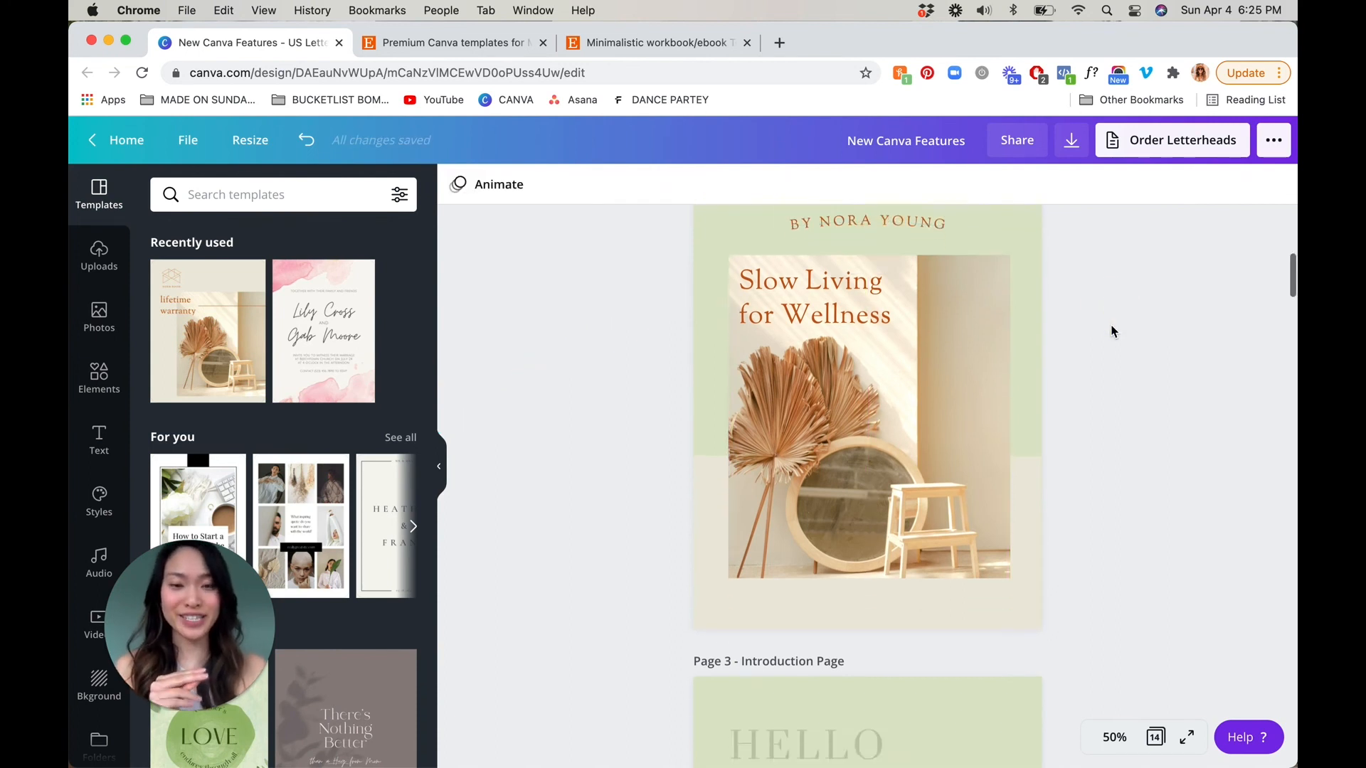